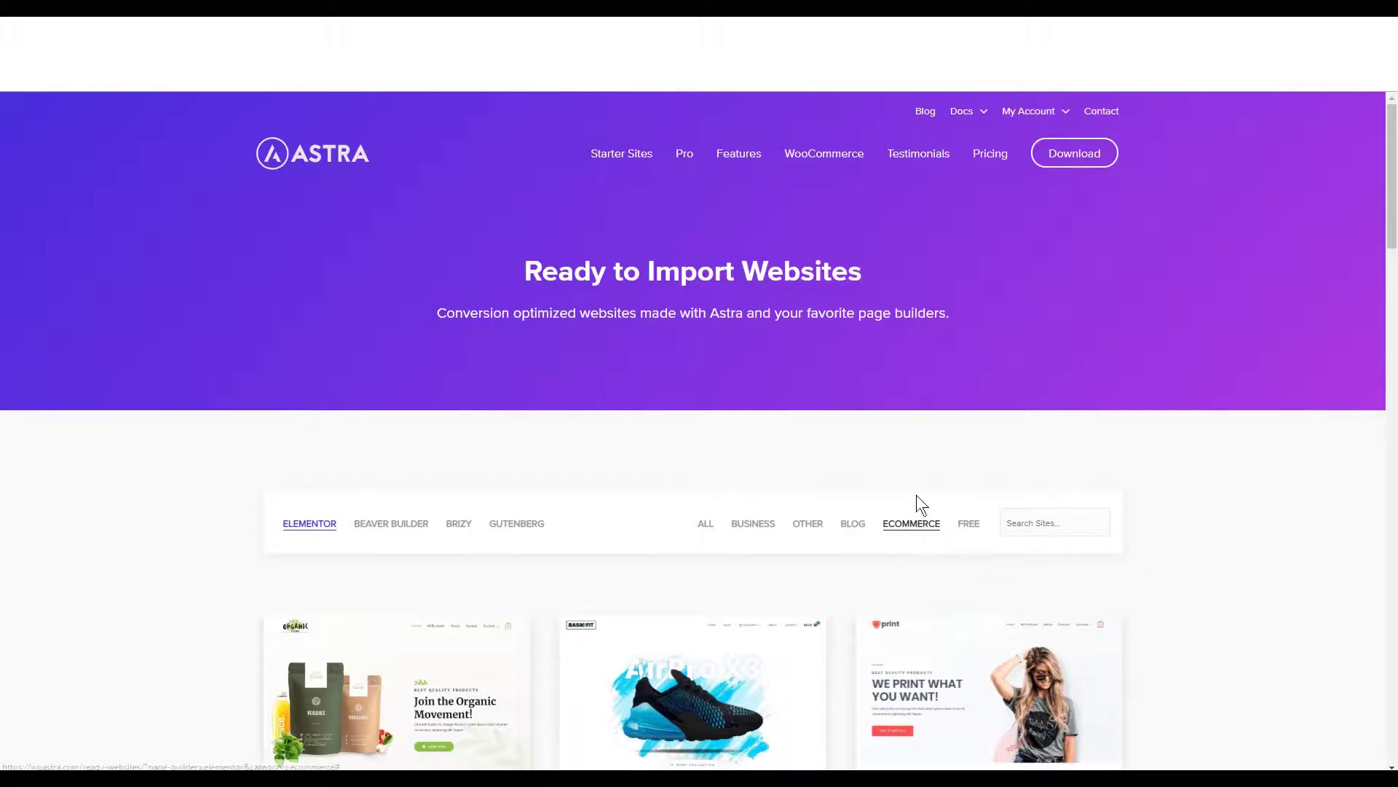
Step: Browse the eCommerce starter sites for Elementor in the Astra library, including Organic Store, Custom Printing and Simply Natural
{"action": "scroll", "coordinate": [916, 496], "scroll_direction": "down", "scroll_amount": 4}
{"action": "scroll", "coordinate": [1185, 402], "scroll_direction": "down", "scroll_amount": 2}
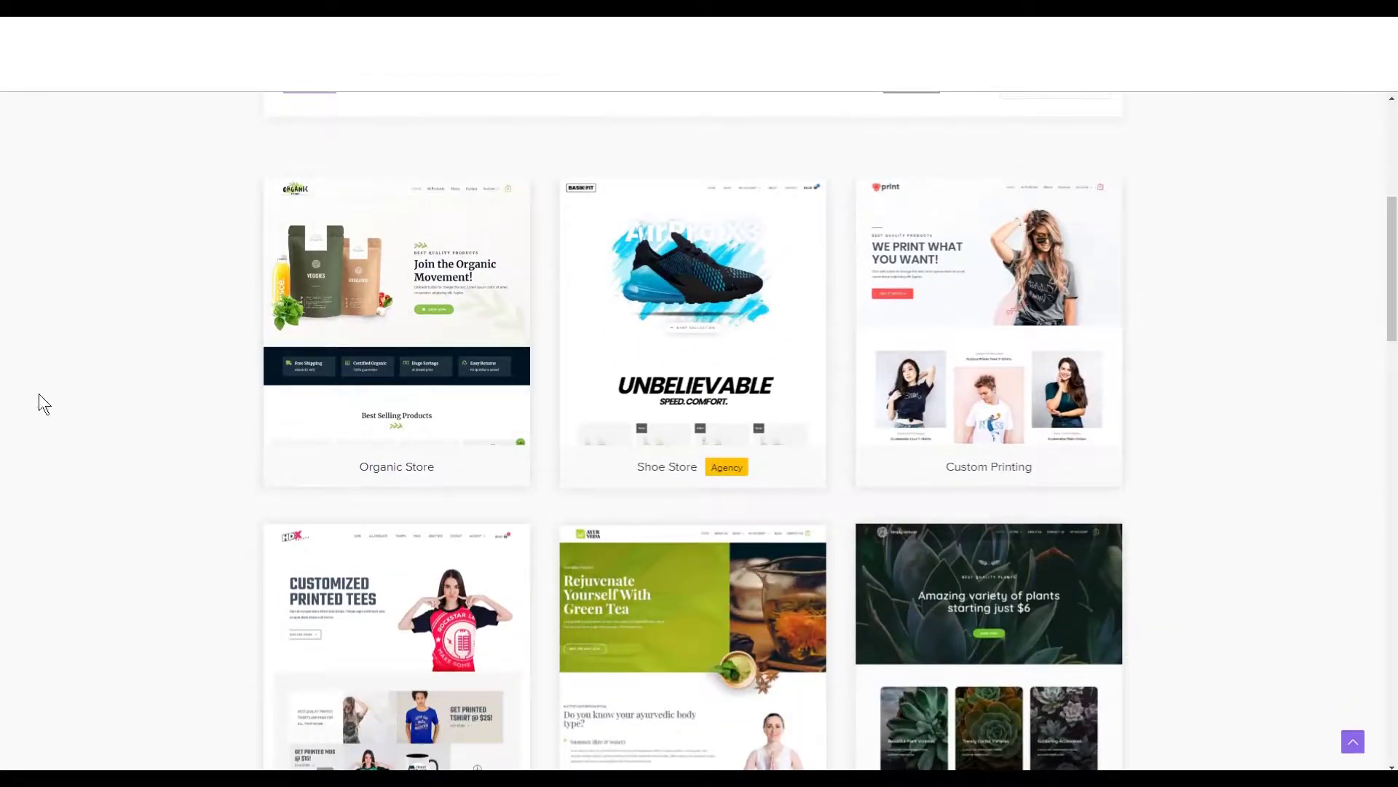
{"action": "scroll", "coordinate": [1271, 313], "scroll_direction": "down", "scroll_amount": 1}
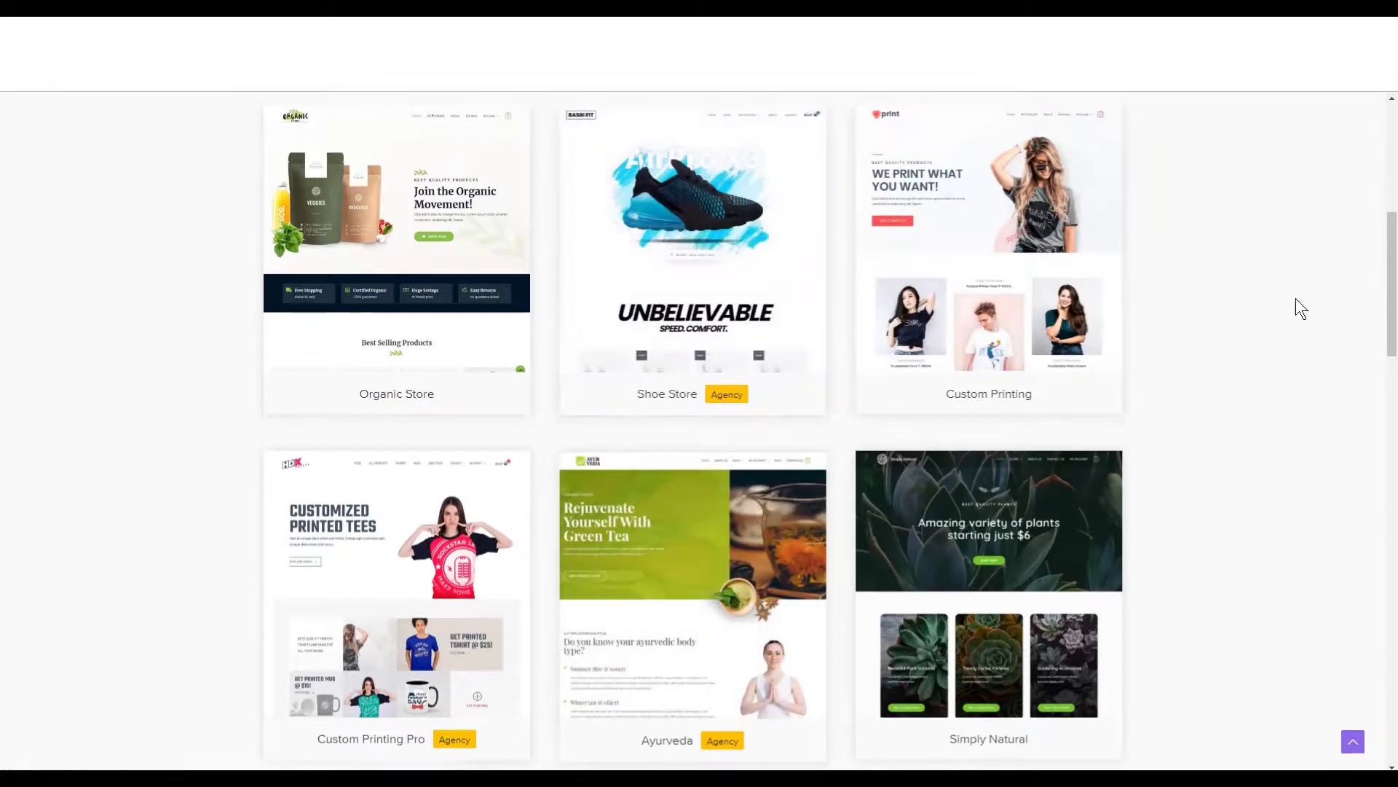
{"action": "scroll", "coordinate": [1295, 306], "scroll_direction": "up", "scroll_amount": 1}
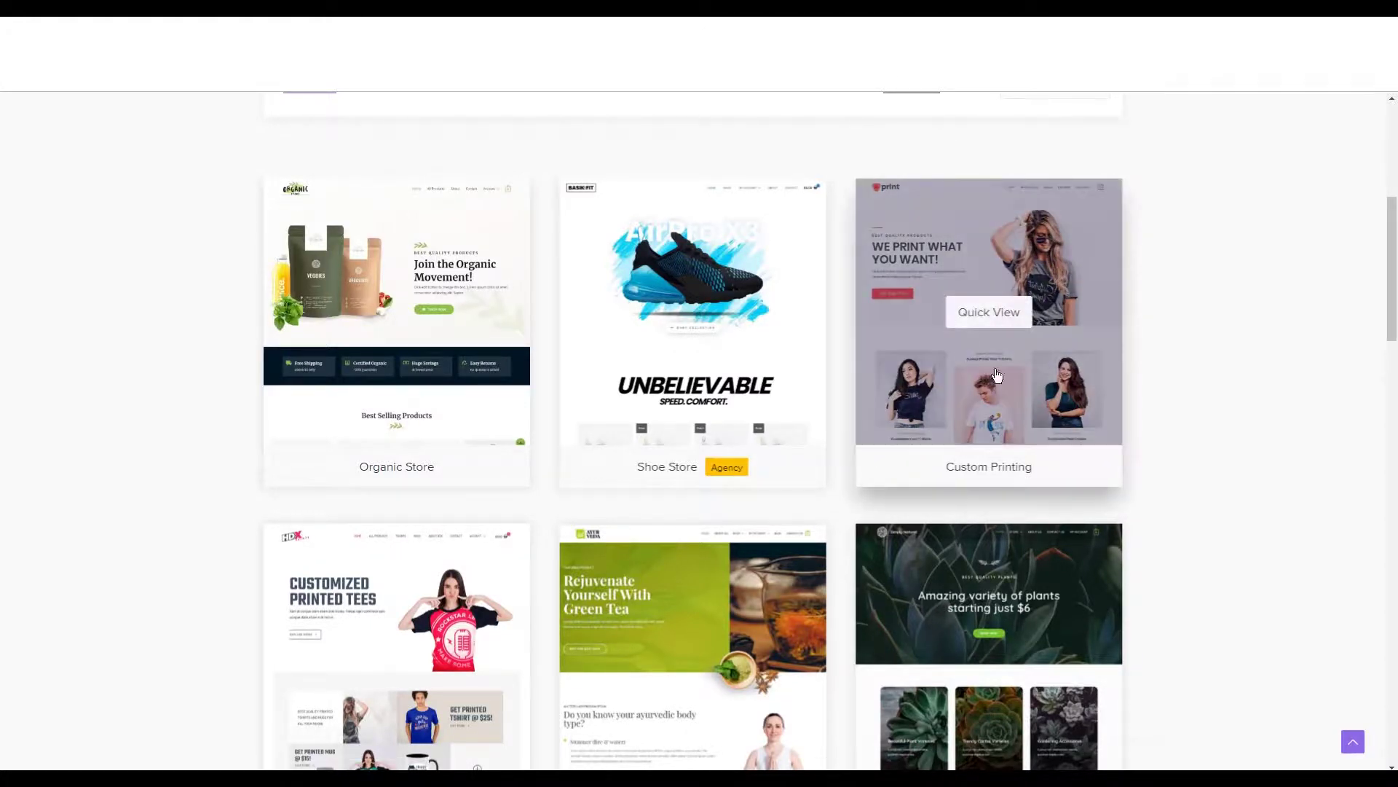
{"action": "scroll", "coordinate": [1395, 298], "scroll_direction": "down", "scroll_amount": 4}
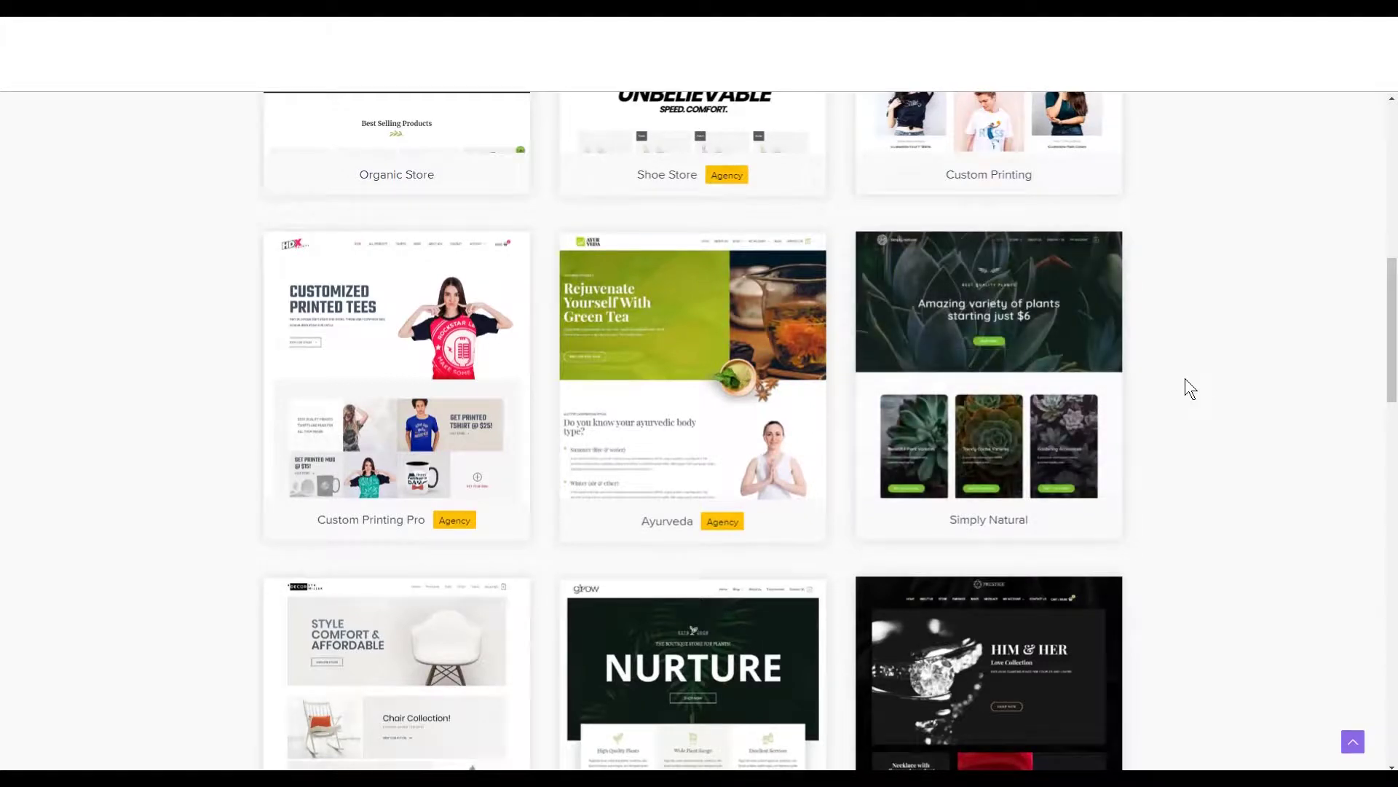
{"action": "scroll", "coordinate": [1191, 347], "scroll_direction": "down", "scroll_amount": 1}
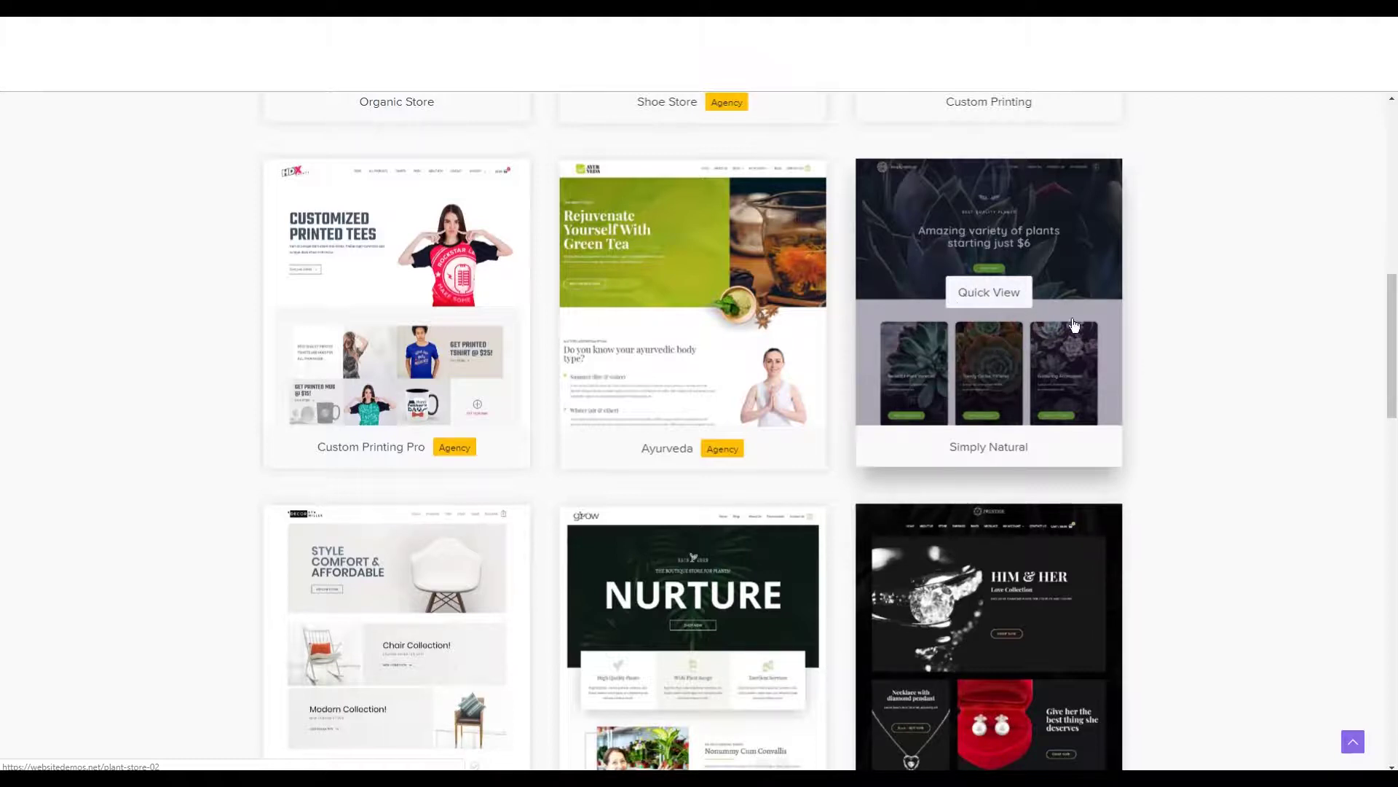
{"action": "left_click_drag", "start_coordinate": [1391, 325], "coordinate": [1395, 464]}
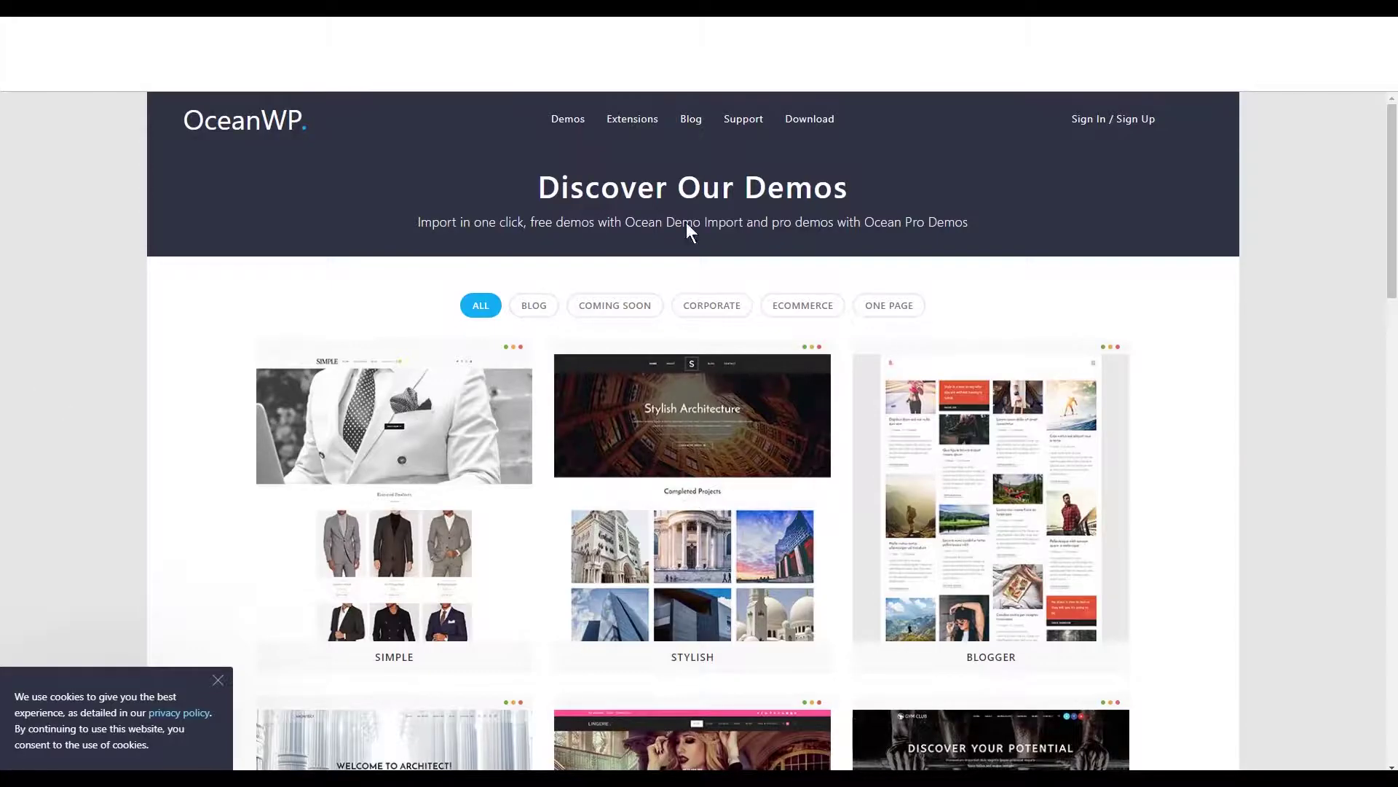
Step: Browse the OceanWP demo gallery, looking over designs such as Simple, Lingerie and Store
{"action": "scroll", "coordinate": [381, 330], "scroll_direction": "down", "scroll_amount": 3}
{"action": "scroll", "coordinate": [382, 330], "scroll_direction": "down", "scroll_amount": 3}
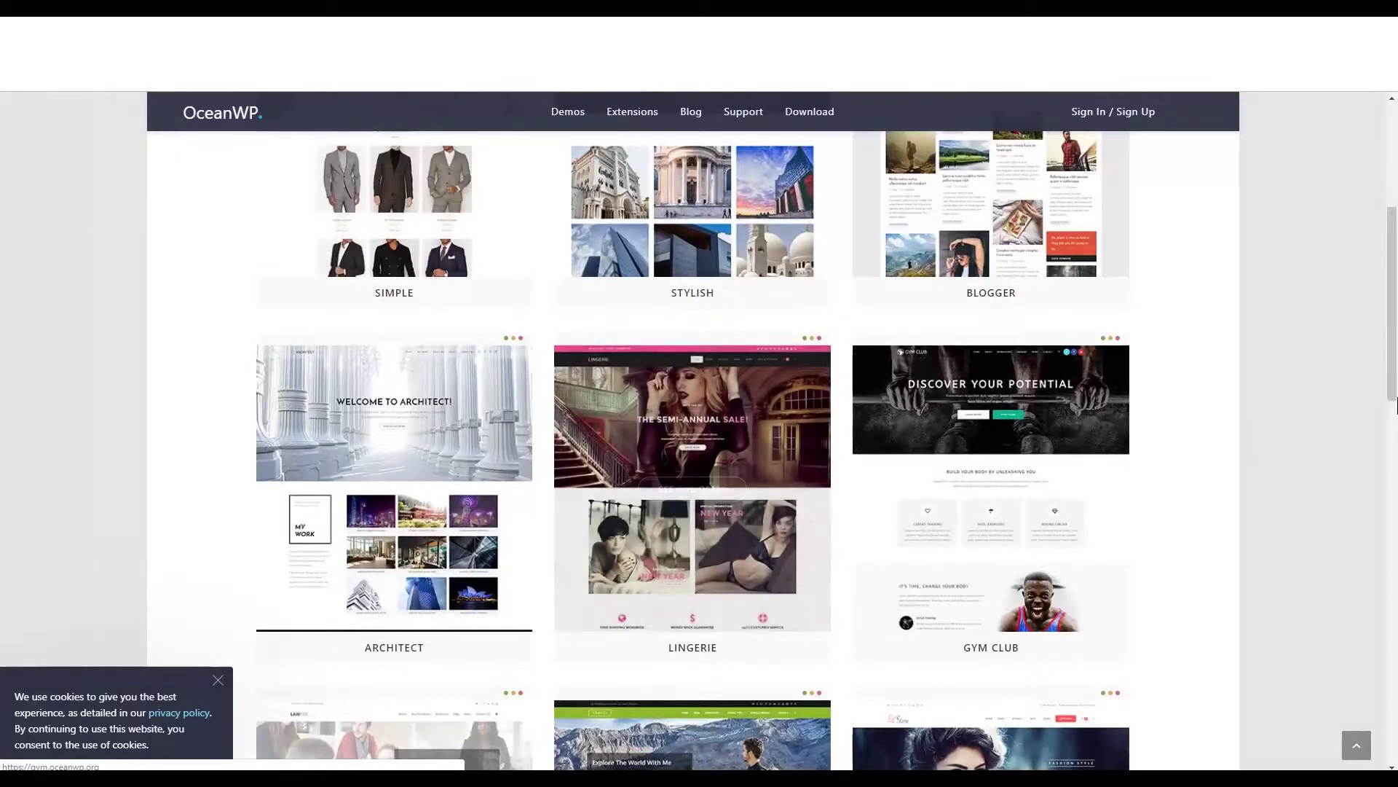
{"action": "scroll", "coordinate": [1080, 486], "scroll_direction": "down", "scroll_amount": 5}
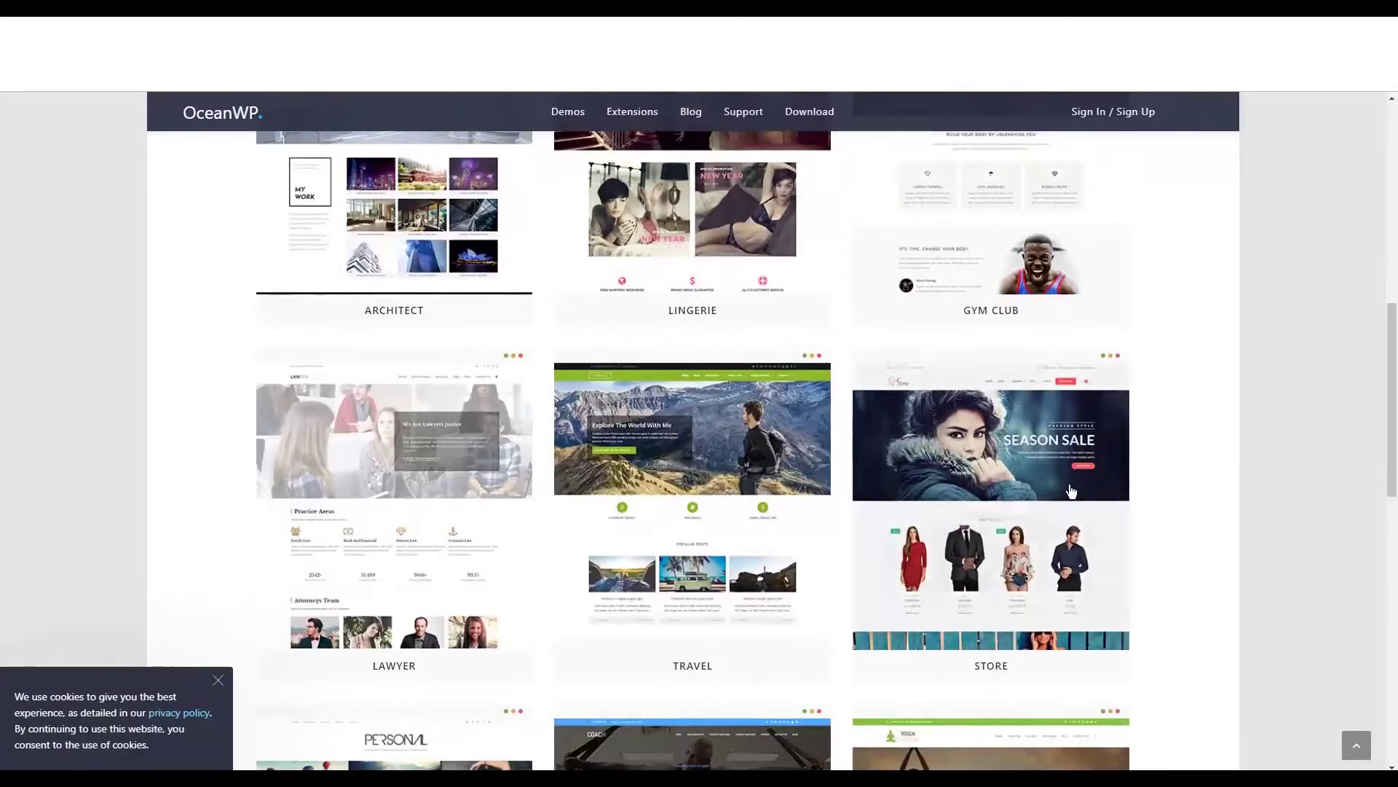
{"action": "scroll", "coordinate": [1394, 532], "scroll_direction": "down", "scroll_amount": 4}
{"action": "left_click_drag", "start_coordinate": [1394, 532], "coordinate": [1236, 303]}
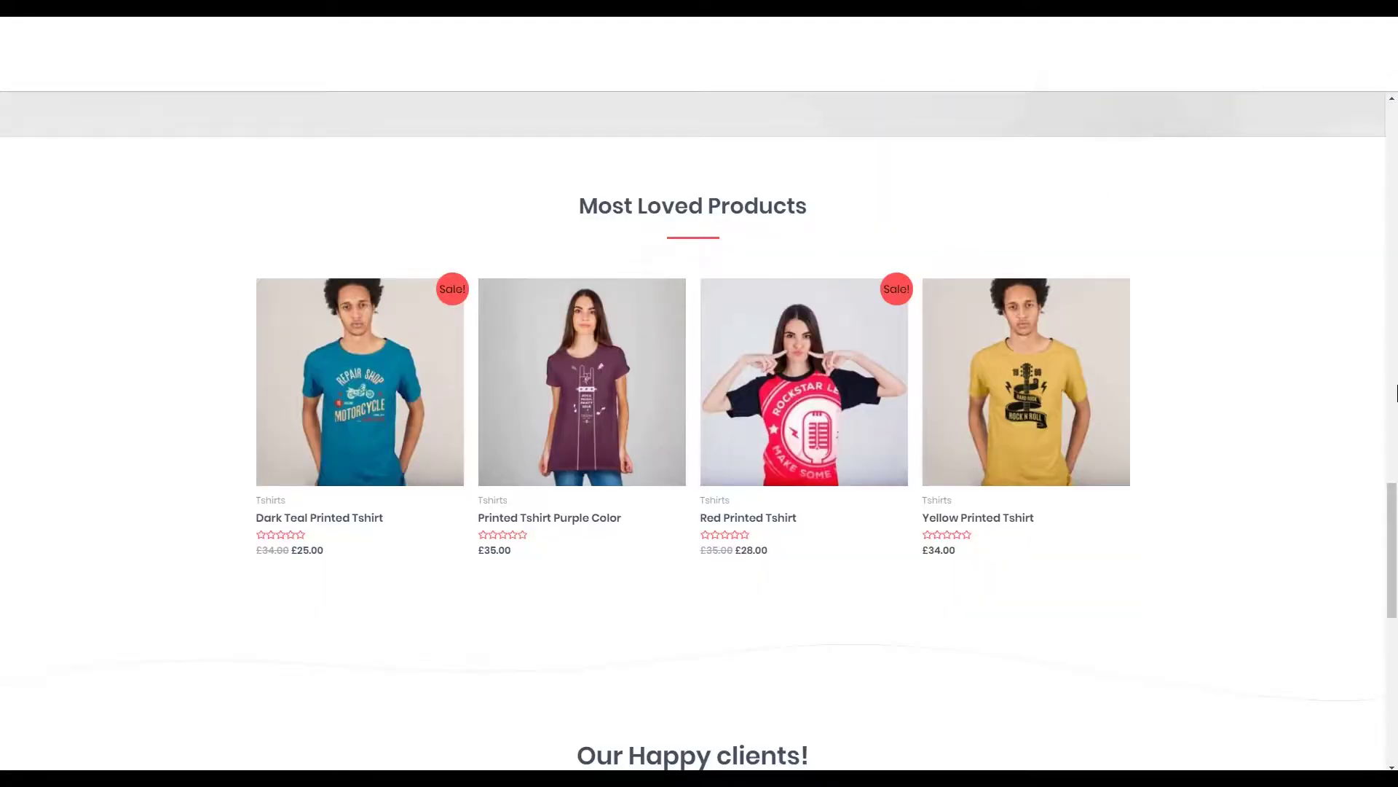
Step: Examine the home page layouts of the Astra store demos for custom printing, Simply Natural and DNK
{"action": "left_click_drag", "start_coordinate": [1393, 545], "coordinate": [1395, 357]}
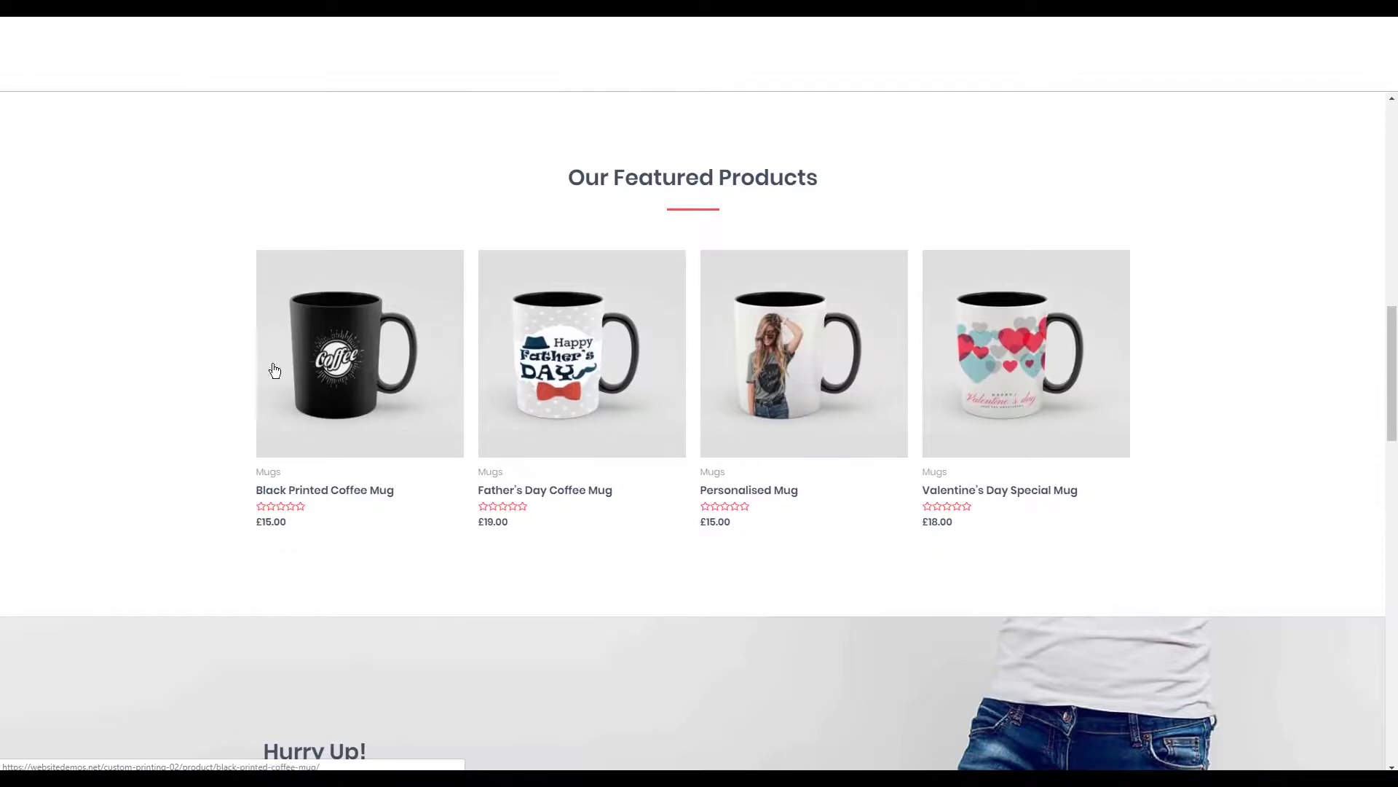
{"action": "left_click_drag", "start_coordinate": [1395, 372], "coordinate": [1390, 145]}
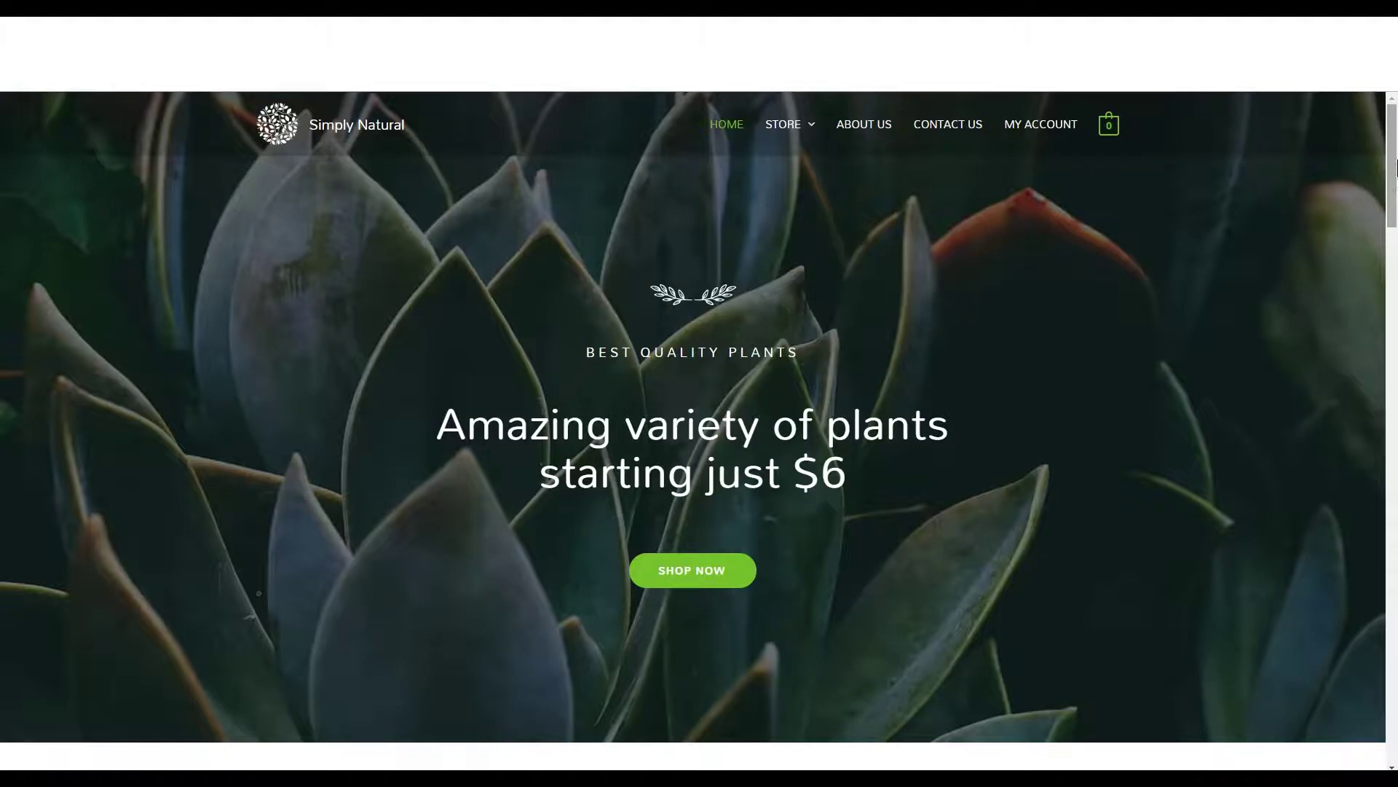
{"action": "left_click_drag", "start_coordinate": [1393, 169], "coordinate": [1394, 470]}
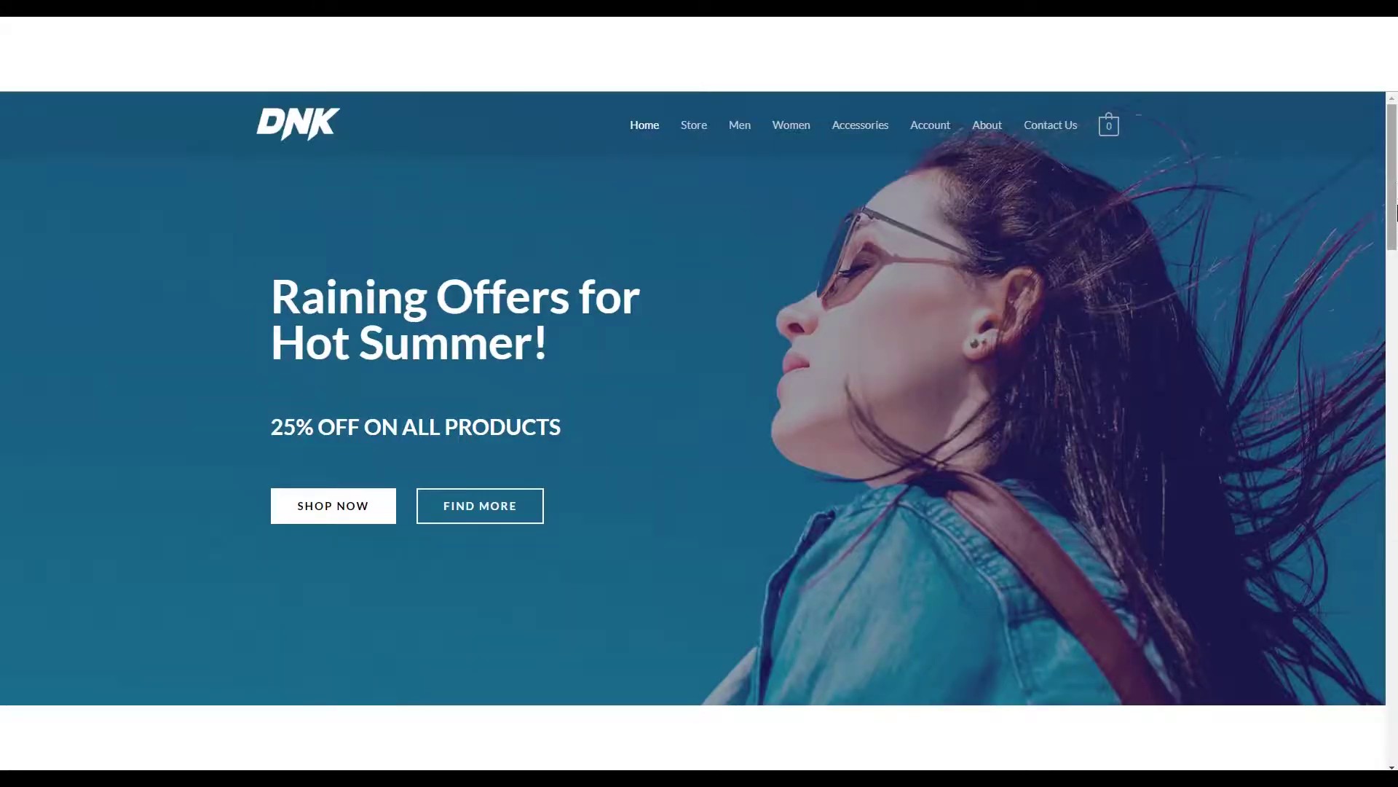
{"action": "left_click_drag", "start_coordinate": [1394, 186], "coordinate": [1394, 565]}
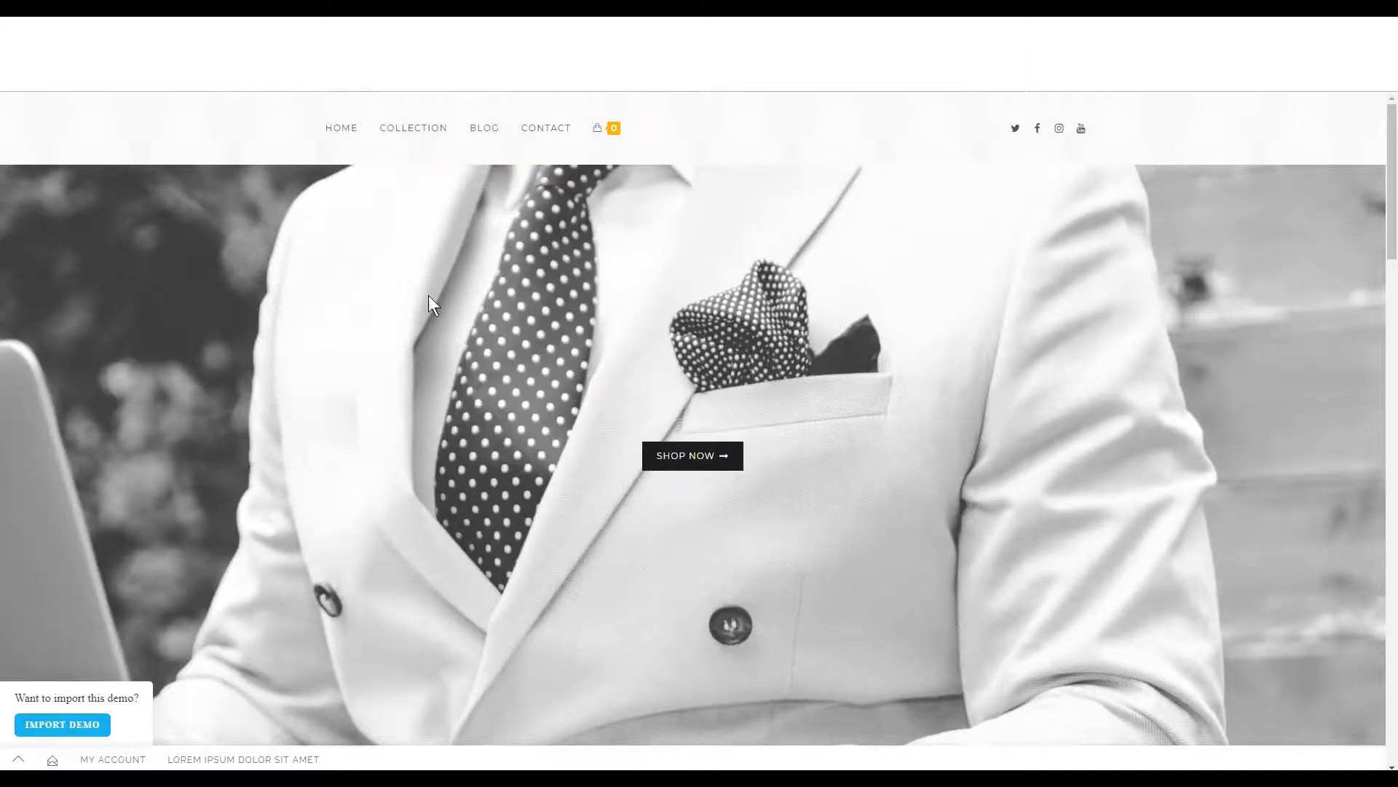
Step: Examine the home pages of the OceanWP Simple and Lingerie demos, including Simple's featured products
{"action": "scroll", "coordinate": [821, 436], "scroll_direction": "down", "scroll_amount": 8}
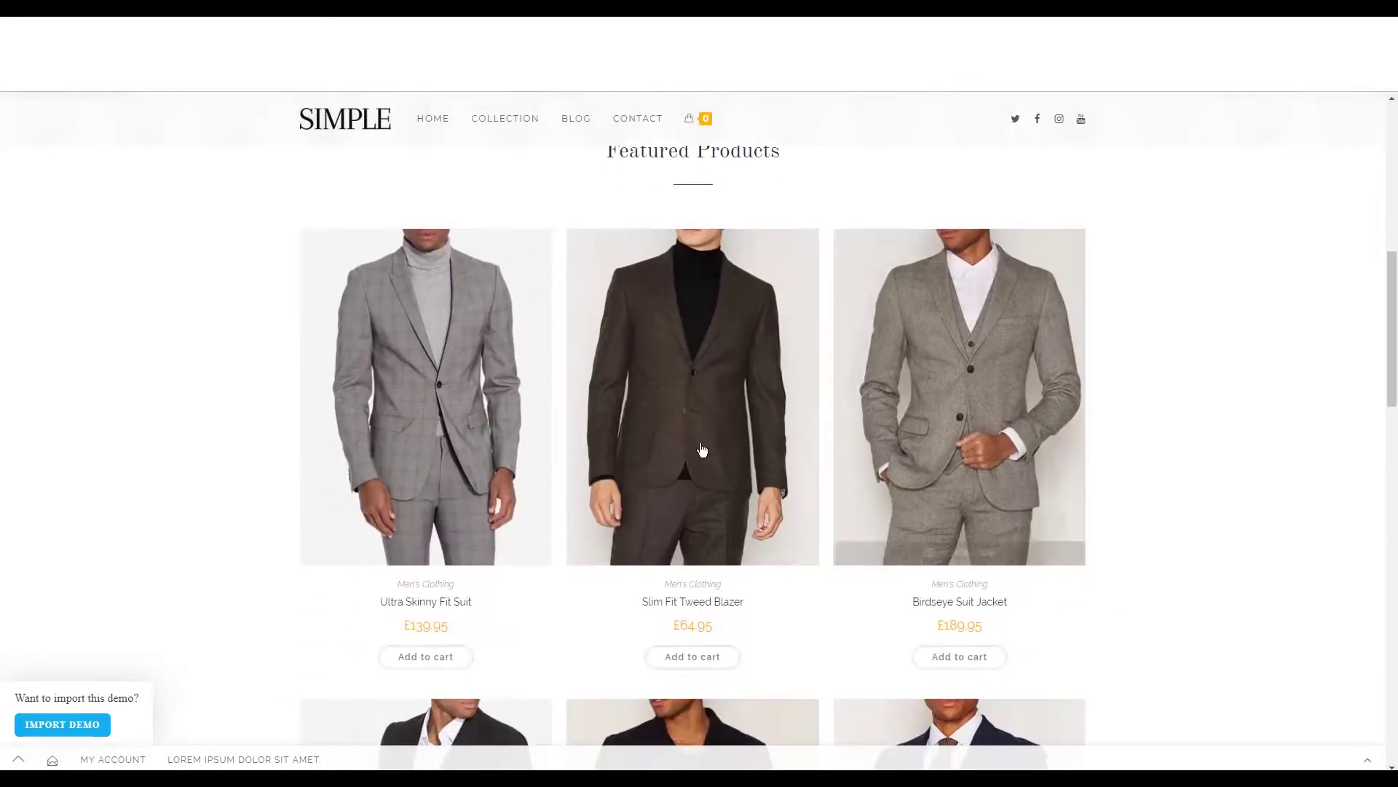
{"action": "left_click_drag", "start_coordinate": [1394, 351], "coordinate": [1394, 196]}
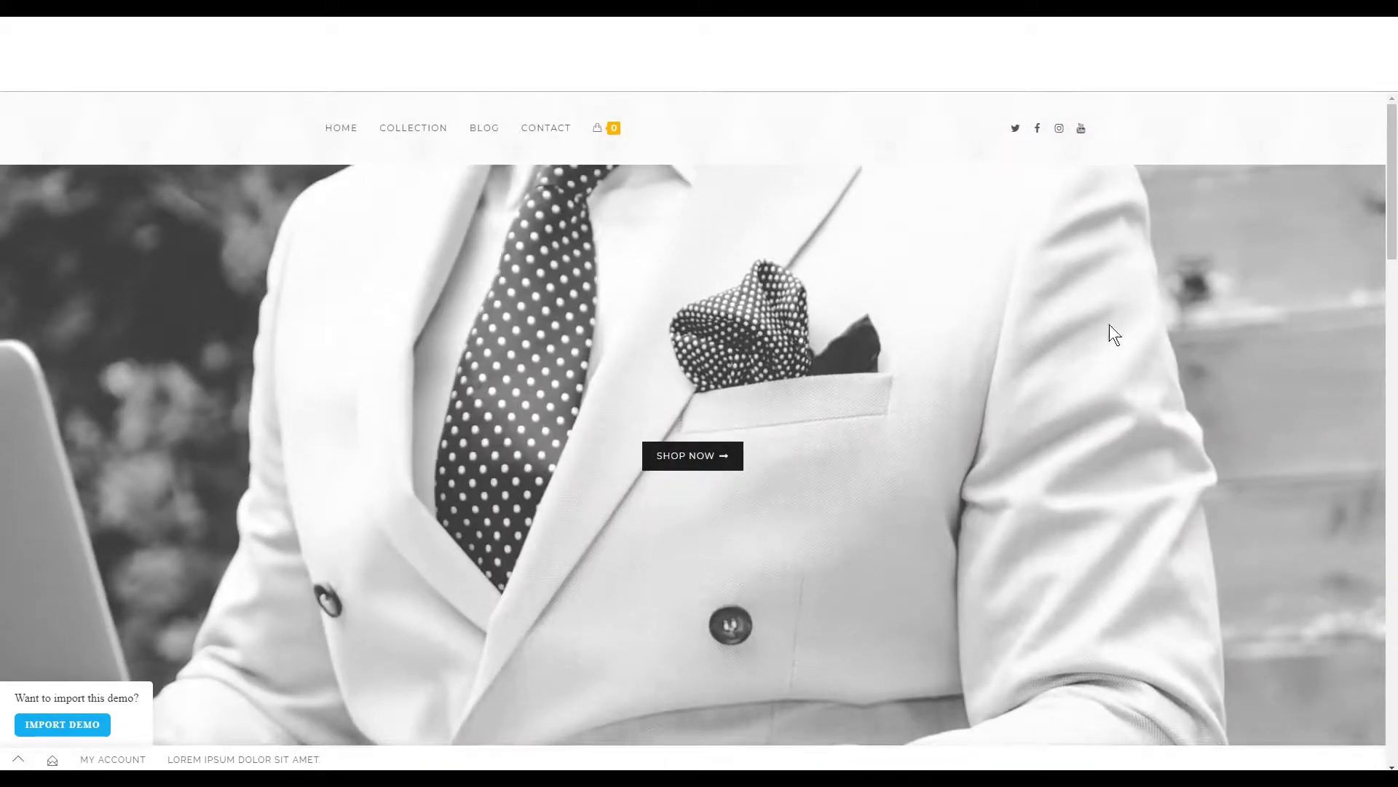
{"action": "left_click_drag", "start_coordinate": [1394, 142], "coordinate": [1392, 291]}
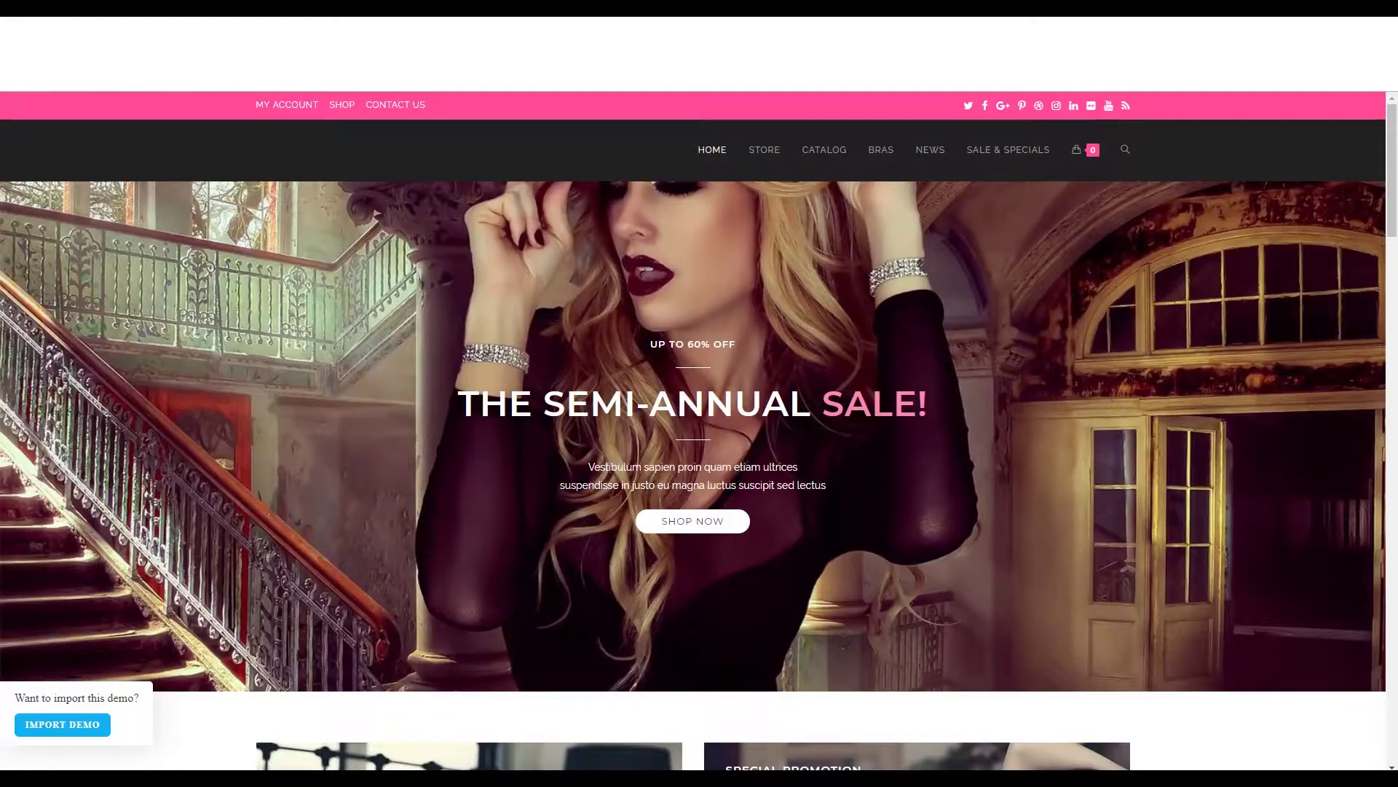
{"action": "left_click_drag", "start_coordinate": [1392, 211], "coordinate": [1359, 236]}
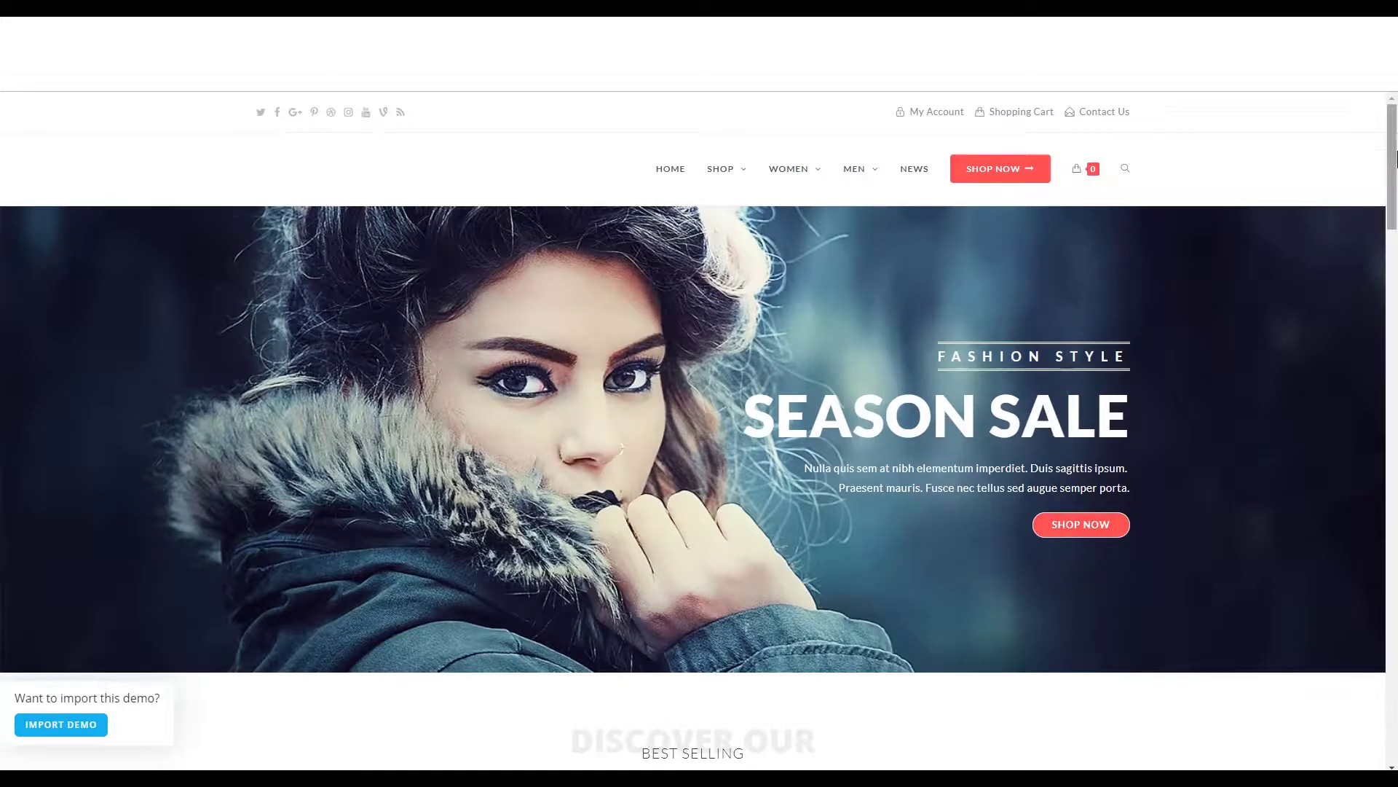
Step: Examine the OceanWP Store demo's header and its Women, Shop and Men navigation menus
{"action": "scroll", "coordinate": [1393, 159], "scroll_direction": "down", "scroll_amount": 1}
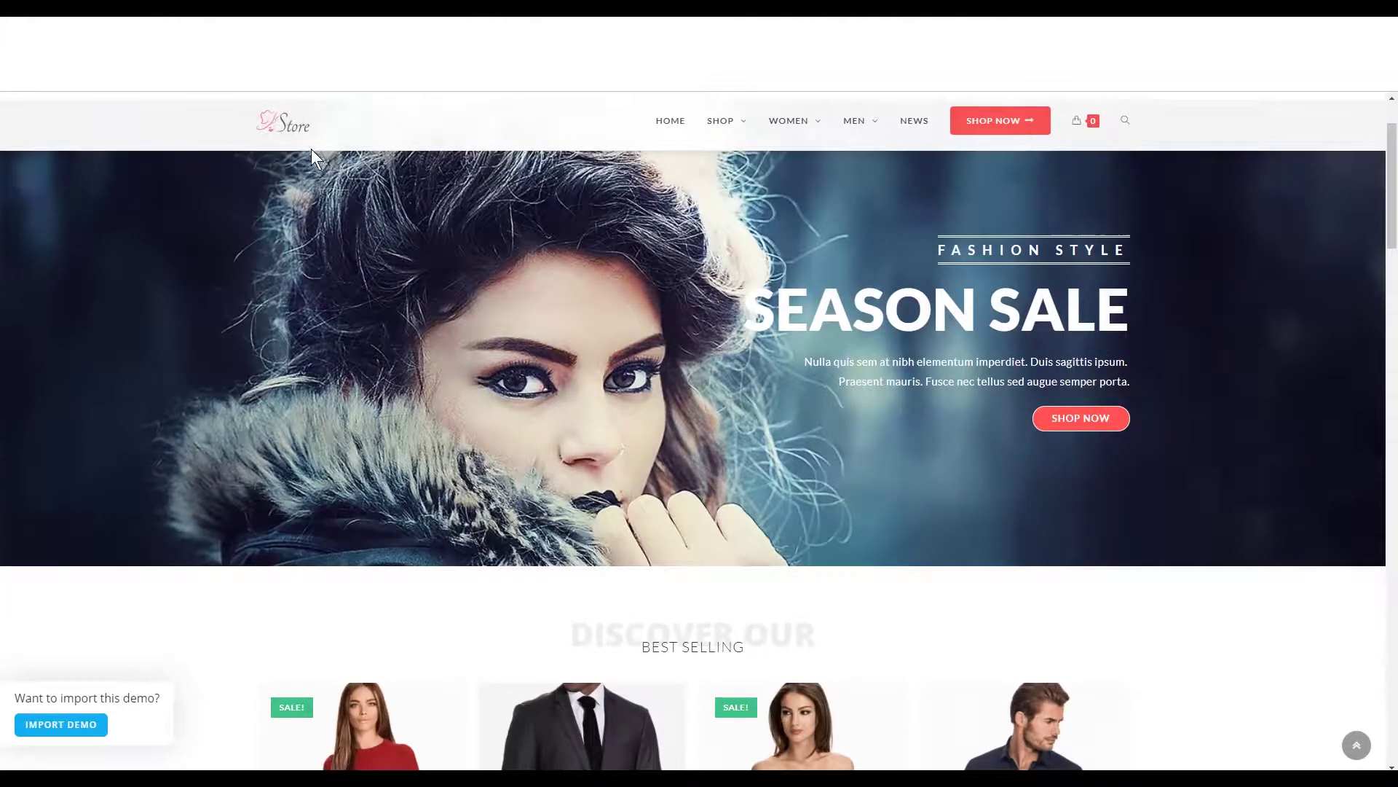
{"action": "scroll", "coordinate": [1375, 156], "scroll_direction": "up", "scroll_amount": 1}
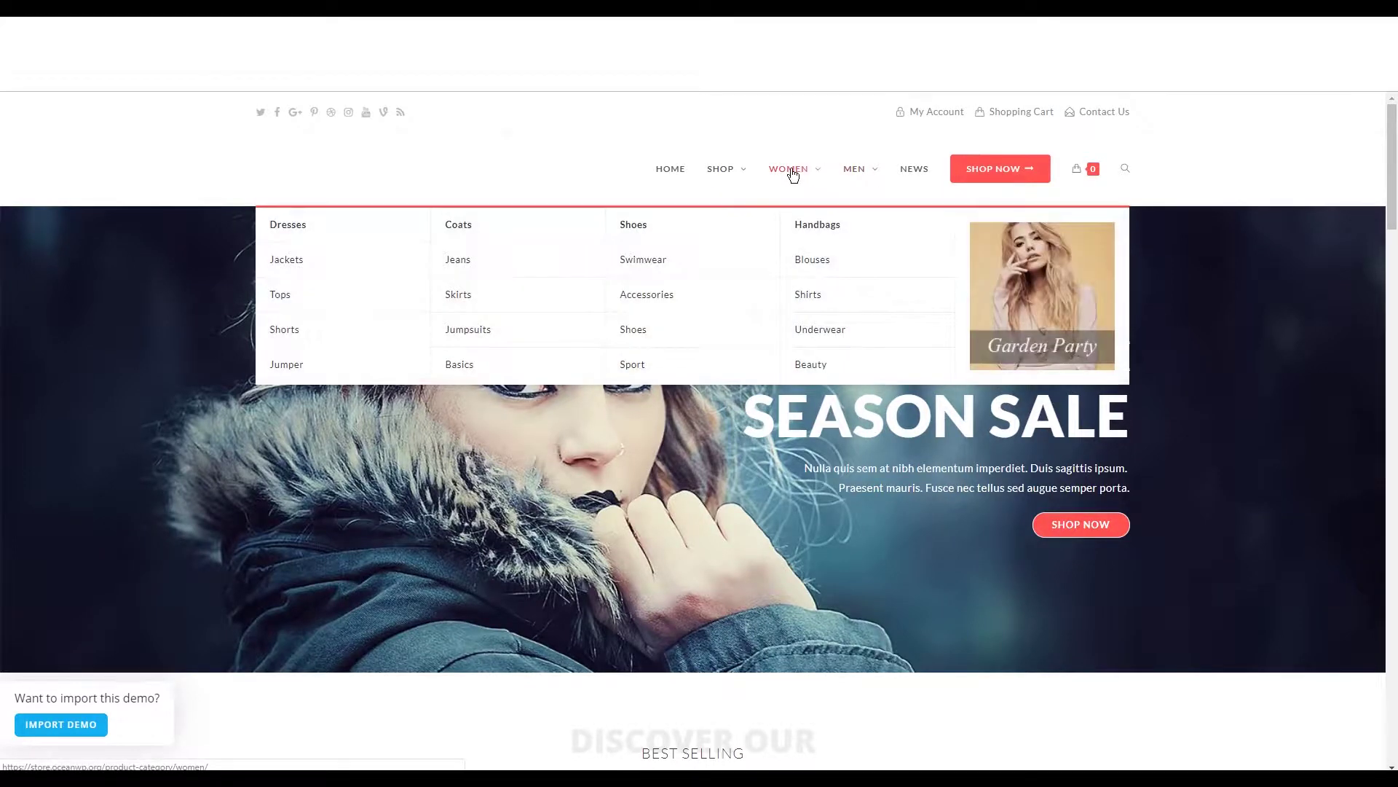
{"action": "mouse_move", "coordinate": [731, 171]}
{"action": "mouse_move", "coordinate": [862, 172]}
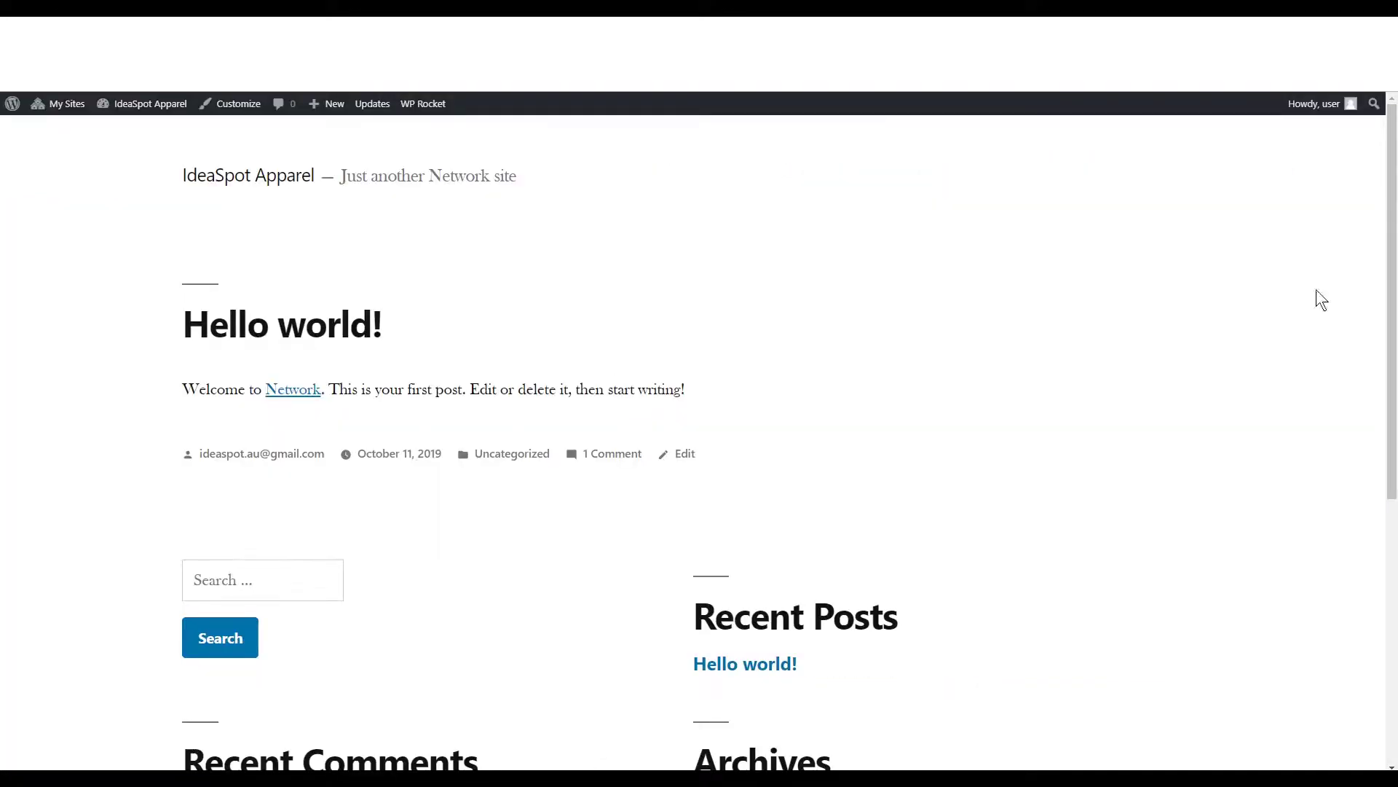
Step: Look through the custom printing demo's home page to its featured mug products
{"action": "left_click_drag", "start_coordinate": [1394, 214], "coordinate": [1393, 249]}
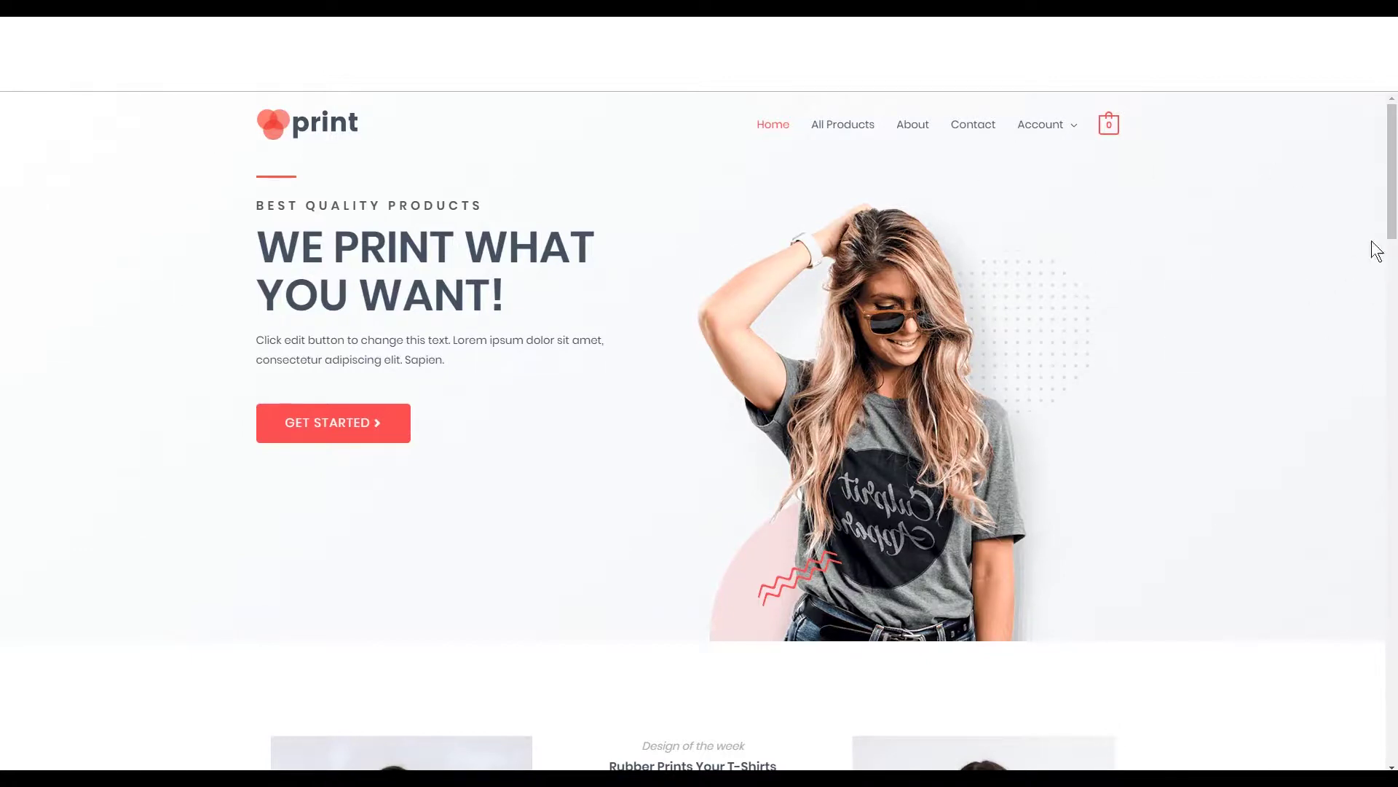
{"action": "scroll", "coordinate": [1392, 233], "scroll_direction": "down", "scroll_amount": 1}
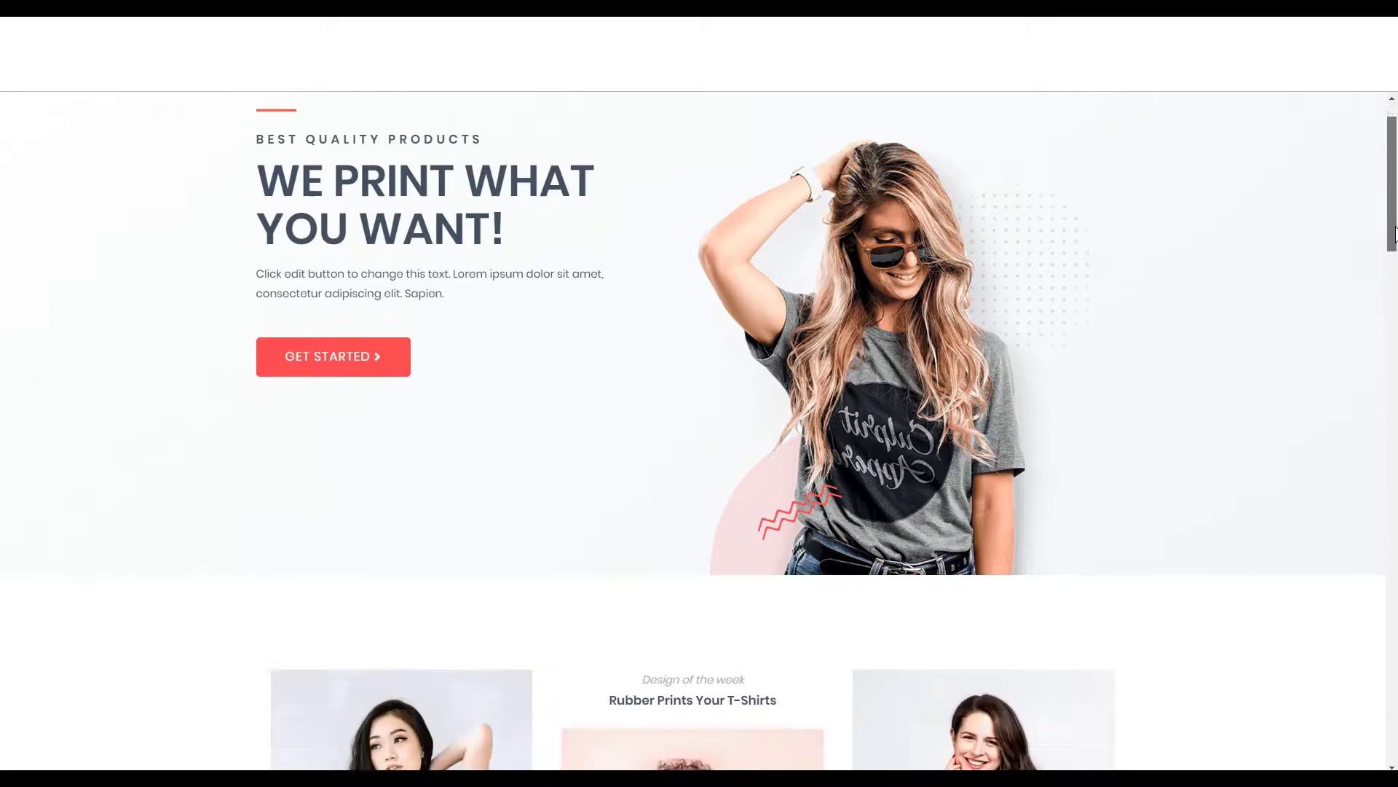
{"action": "scroll", "coordinate": [1393, 233], "scroll_direction": "down", "scroll_amount": 12}
{"action": "scroll", "coordinate": [1035, 357], "scroll_direction": "up", "scroll_amount": 4}
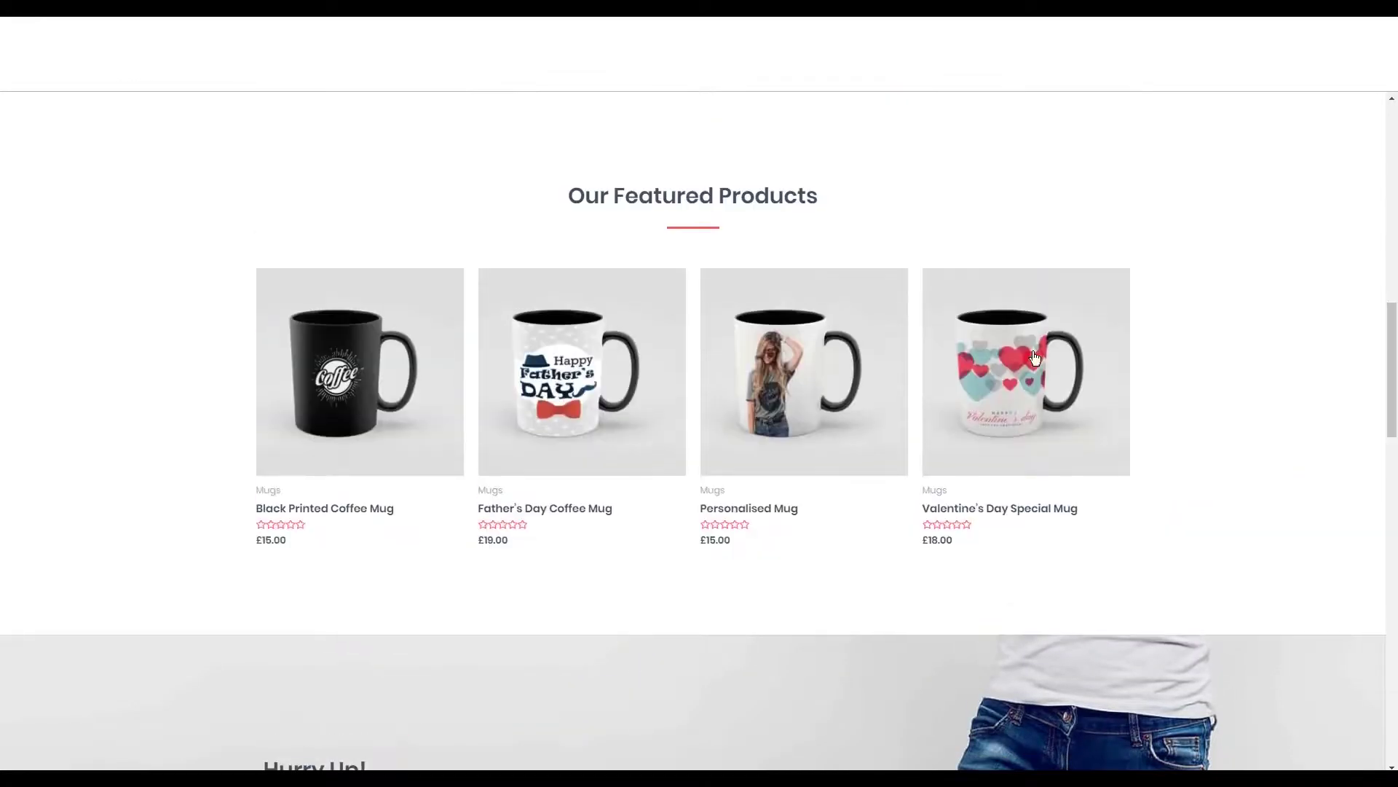
{"action": "mouse_move", "coordinate": [1393, 360]}
{"action": "left_mouse_down"}
{"action": "mouse_move", "coordinate": [1393, 484]}
{"action": "mouse_move", "coordinate": [1392, 362]}
{"action": "left_mouse_up"}
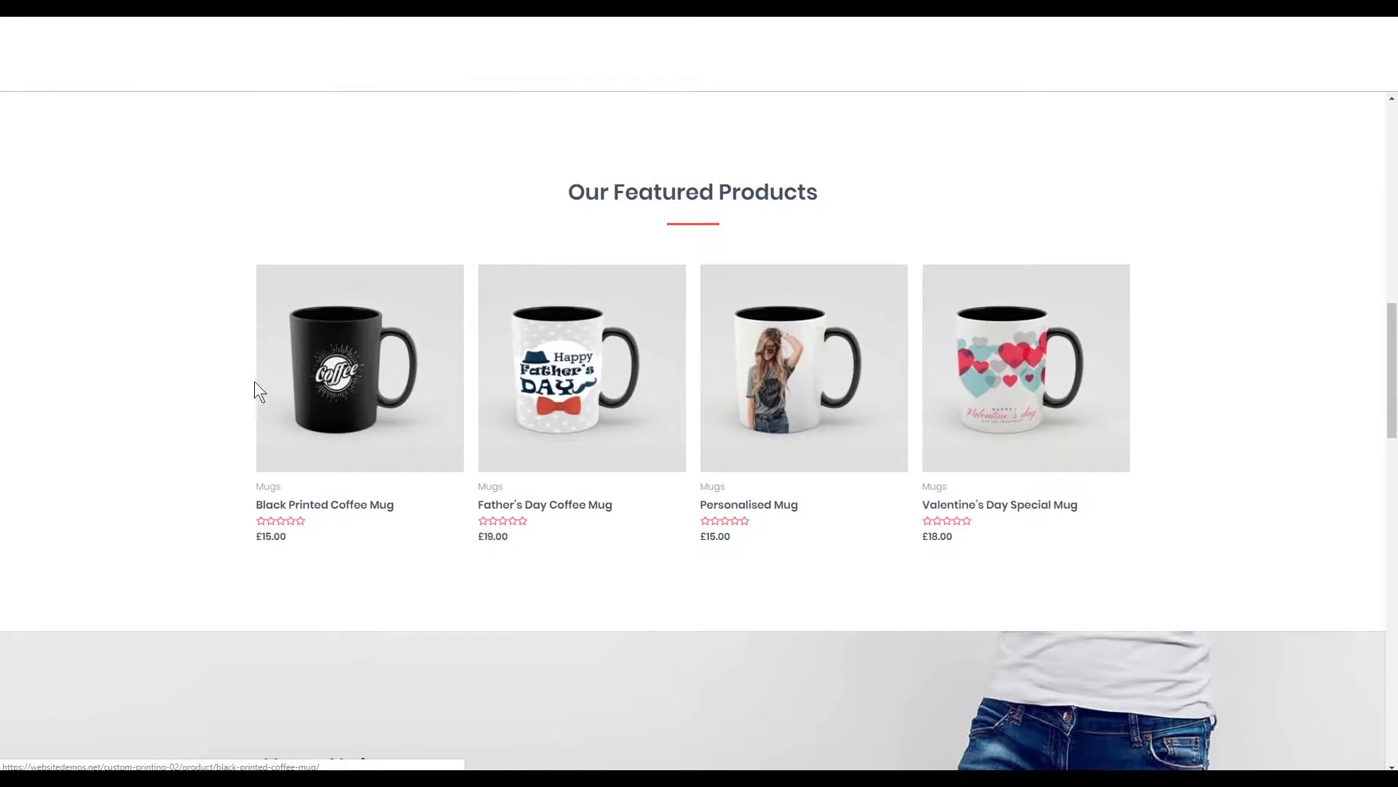
Step: Open the Black Printed Coffee Mug product and review its page, including the description and related products
{"action": "left_click", "coordinate": [353, 373]}
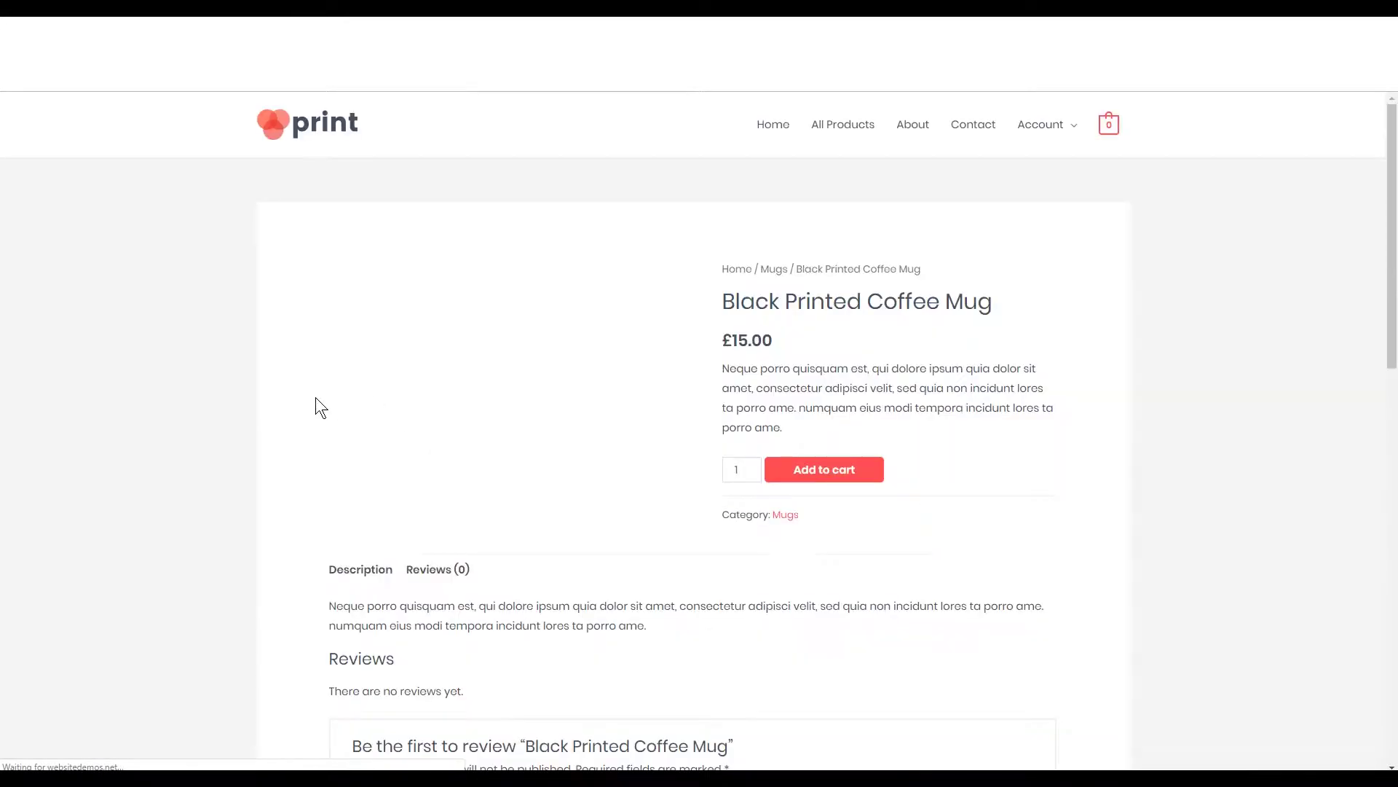
{"action": "scroll", "coordinate": [1395, 231], "scroll_direction": "down", "scroll_amount": 4}
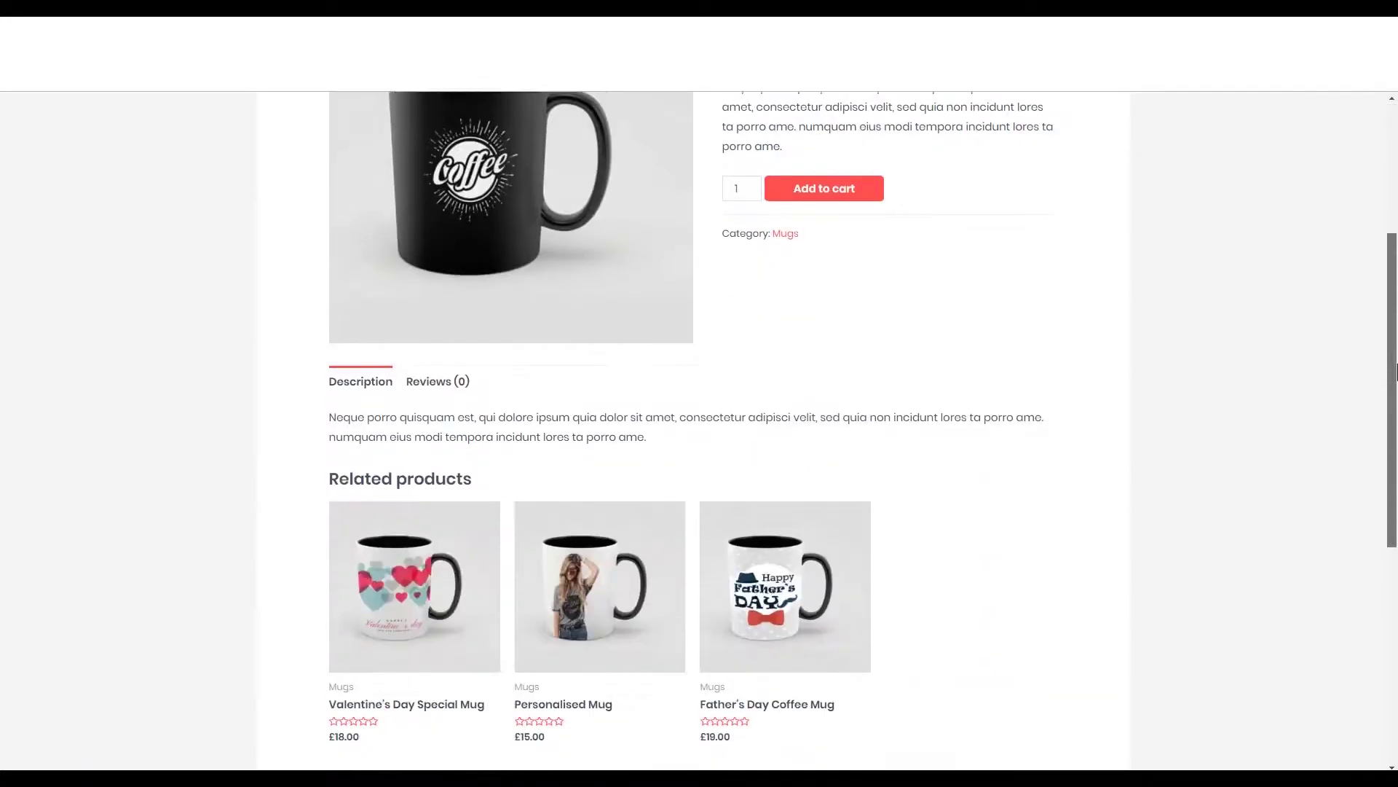
{"action": "scroll", "coordinate": [1394, 231], "scroll_direction": "up", "scroll_amount": 3}
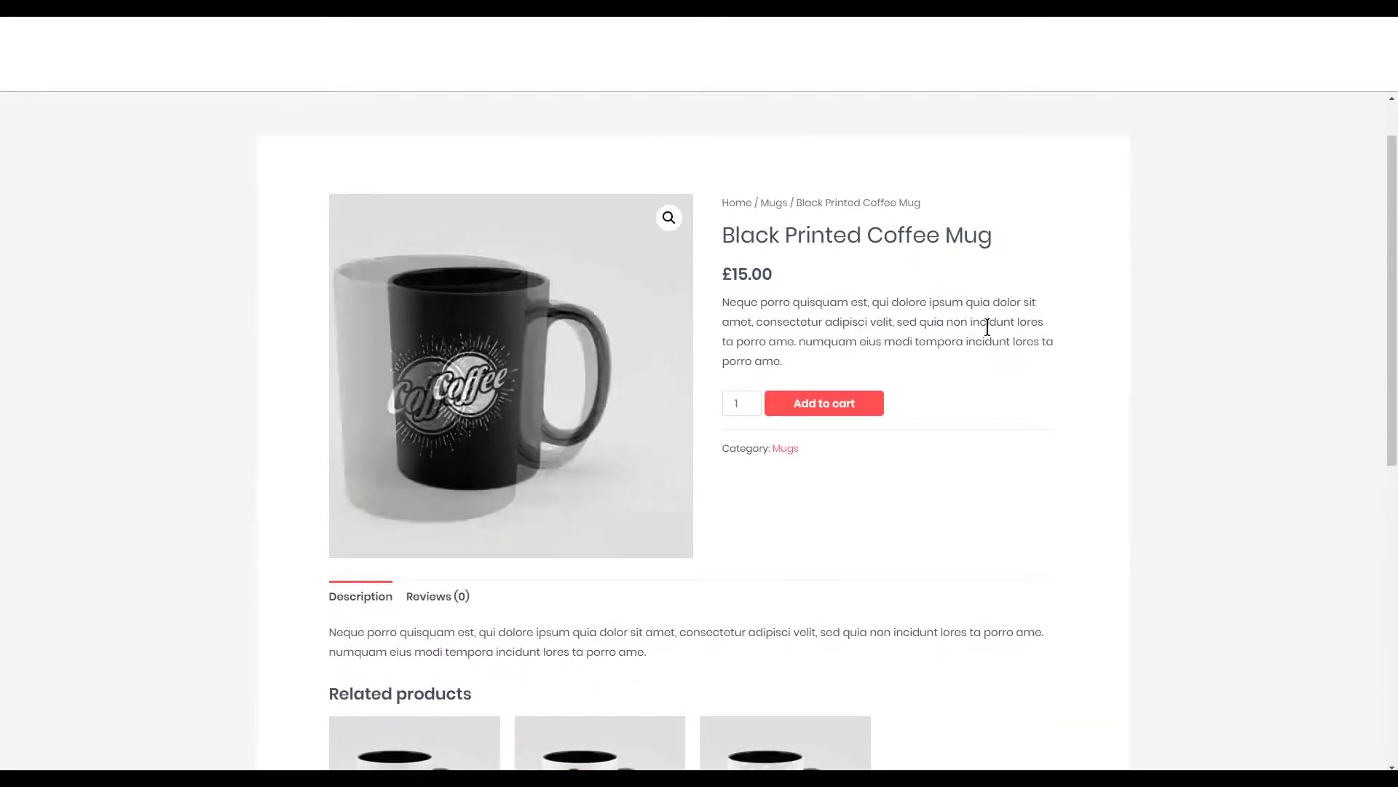
{"action": "scroll", "coordinate": [1005, 325], "scroll_direction": "up", "scroll_amount": 1}
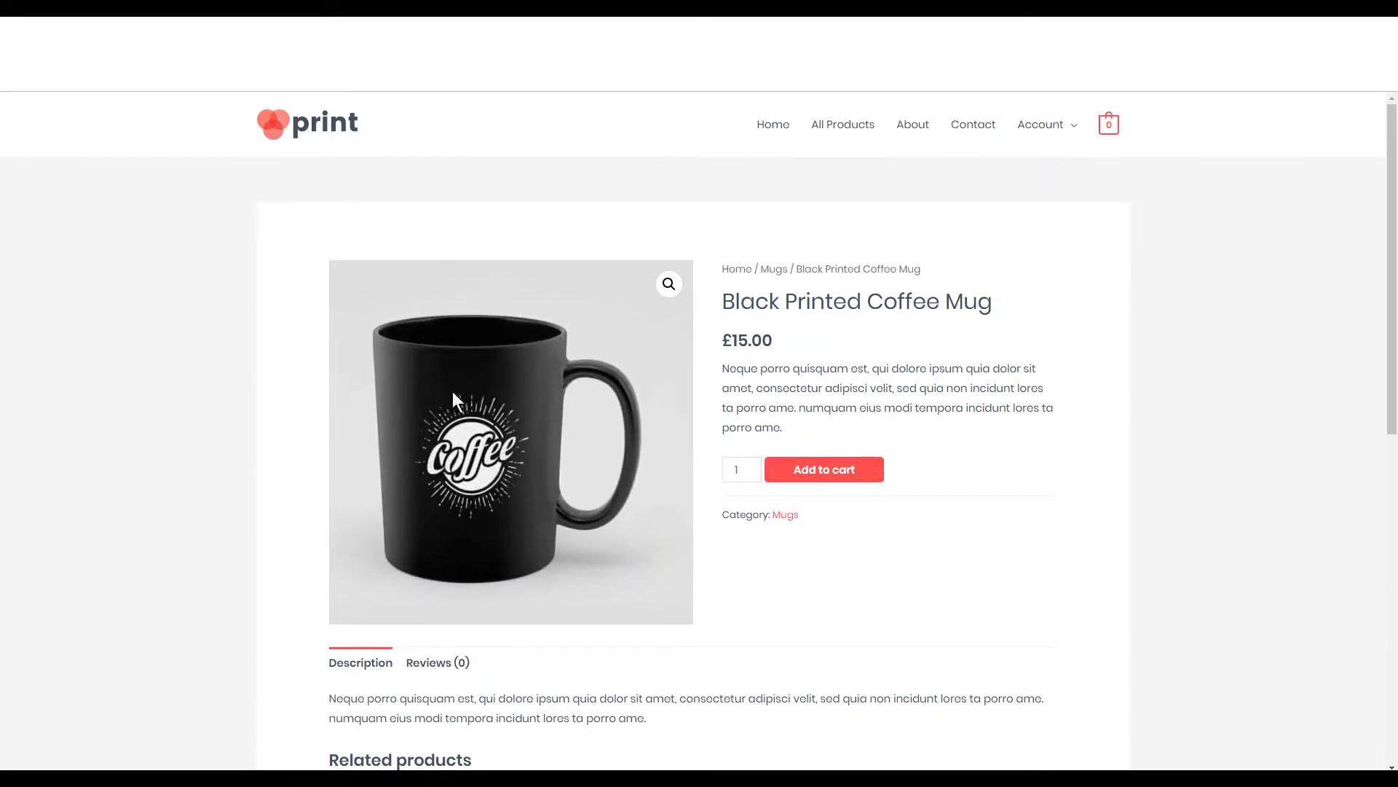
Step: Return to the print demo's home page and examine its hero banner, T-shirt designs, featured products and deal section
{"action": "left_click", "coordinate": [361, 123]}
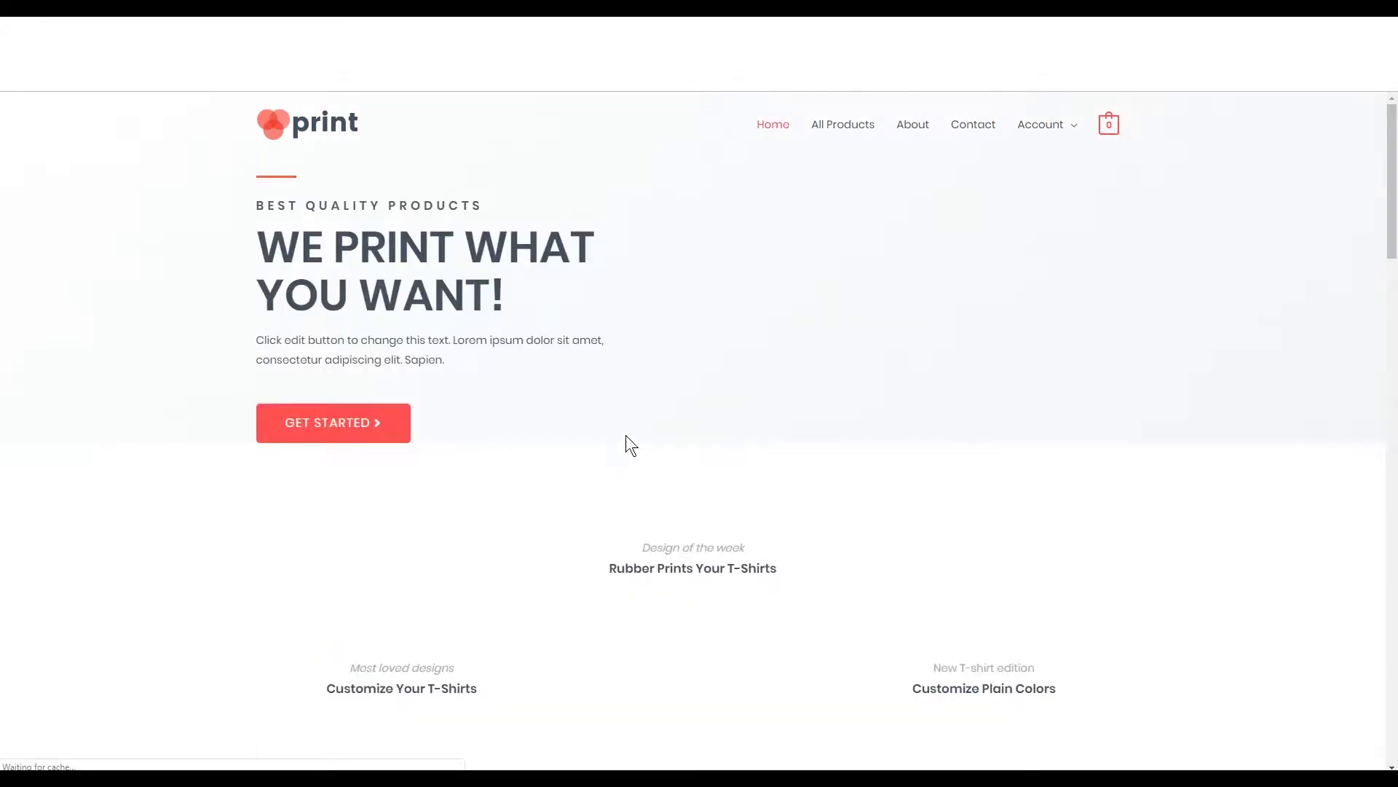
{"action": "scroll", "coordinate": [714, 397], "scroll_direction": "down", "scroll_amount": 3}
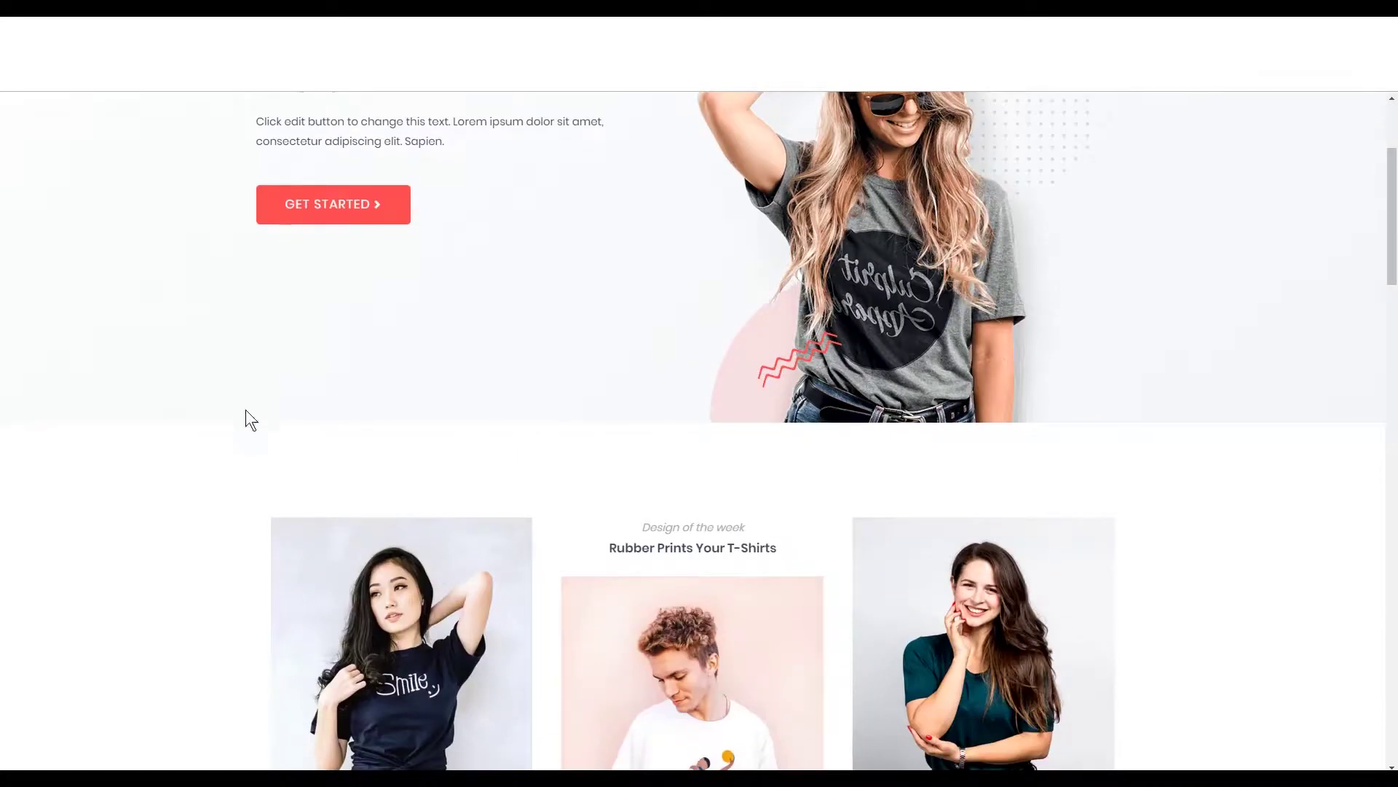
{"action": "scroll", "coordinate": [710, 432], "scroll_direction": "down", "scroll_amount": 2}
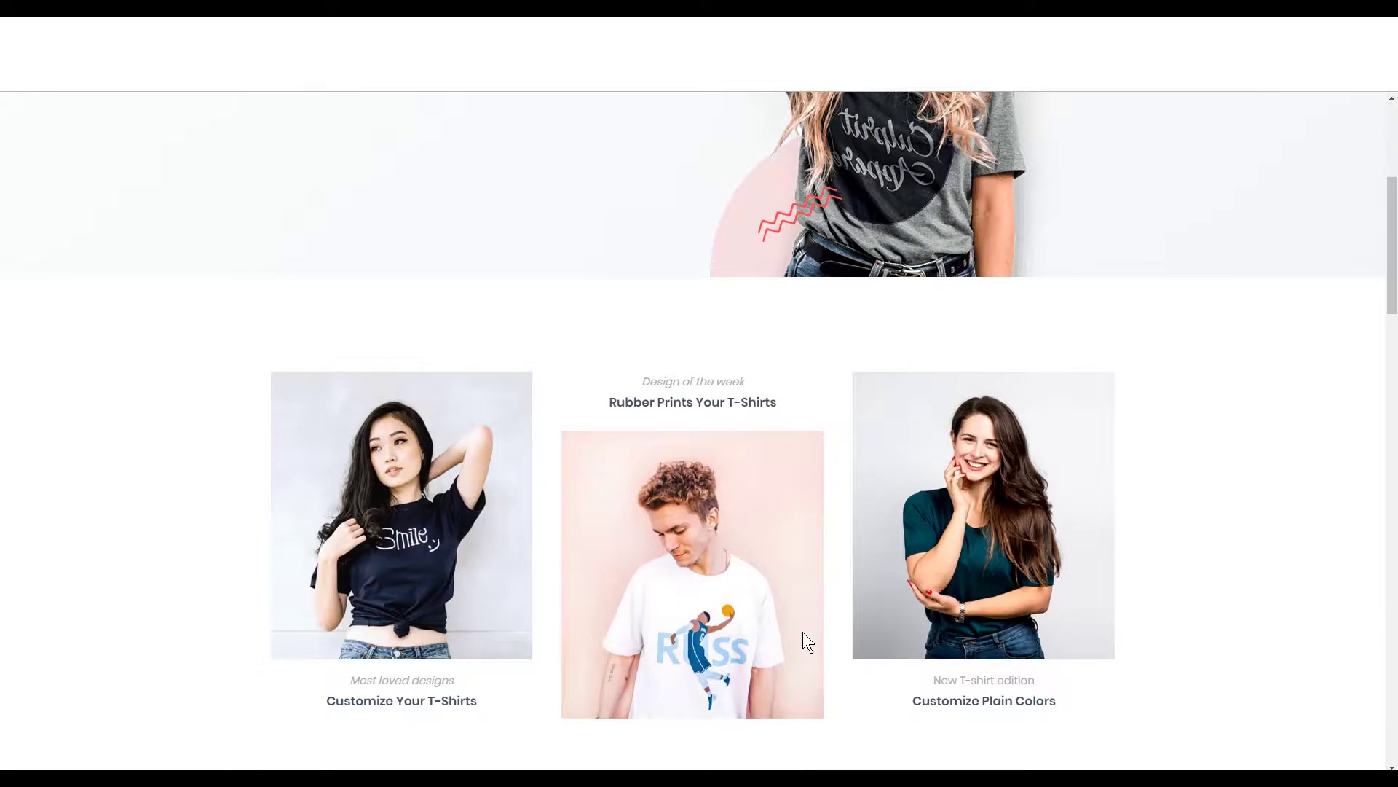
{"action": "scroll", "coordinate": [678, 482], "scroll_direction": "down", "scroll_amount": 4}
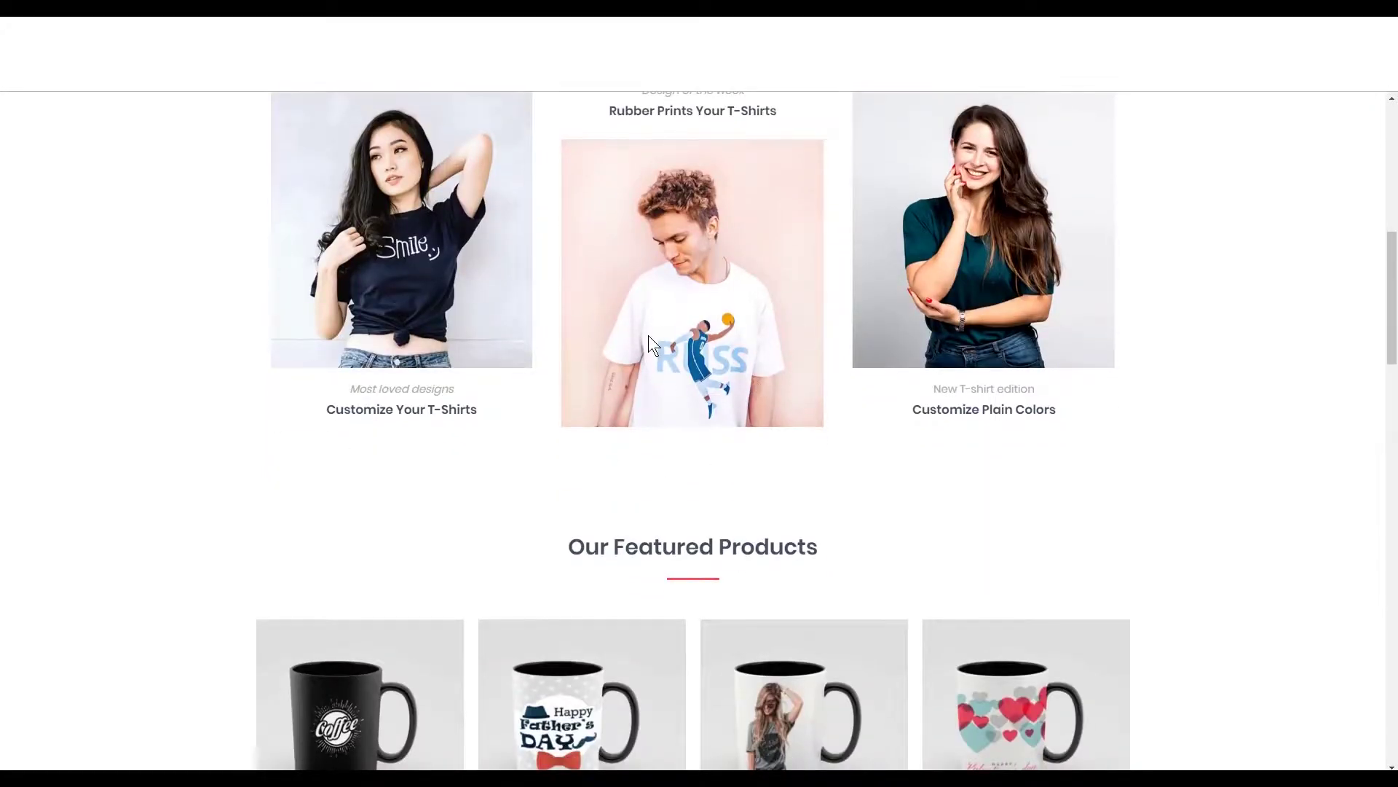
{"action": "scroll", "coordinate": [659, 335], "scroll_direction": "down", "scroll_amount": 2}
{"action": "scroll", "coordinate": [656, 332], "scroll_direction": "up", "scroll_amount": 1}
{"action": "scroll", "coordinate": [721, 339], "scroll_direction": "down", "scroll_amount": 3}
{"action": "scroll", "coordinate": [1030, 358], "scroll_direction": "down", "scroll_amount": 3}
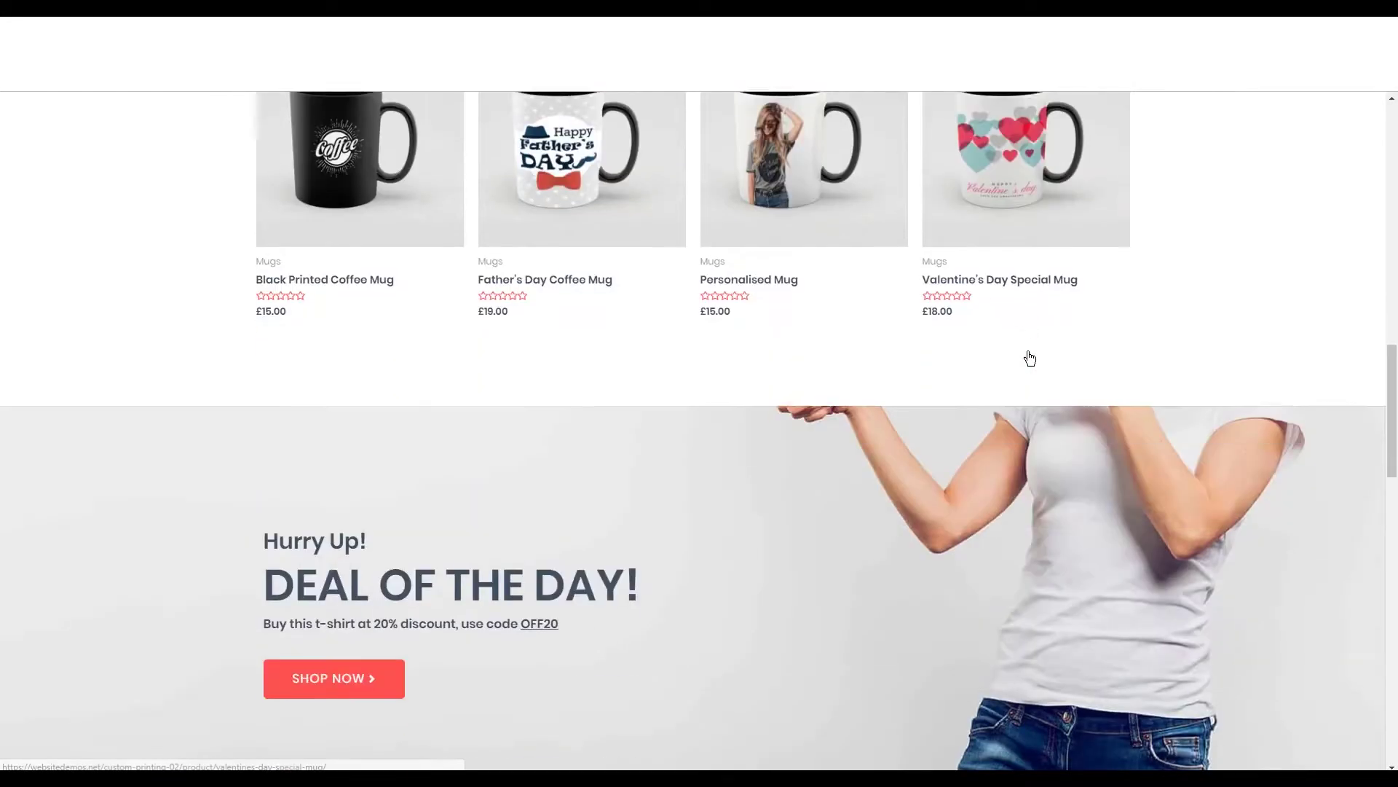
{"action": "scroll", "coordinate": [1030, 358], "scroll_direction": "up", "scroll_amount": 10}
{"action": "scroll", "coordinate": [1030, 358], "scroll_direction": "up", "scroll_amount": 5}
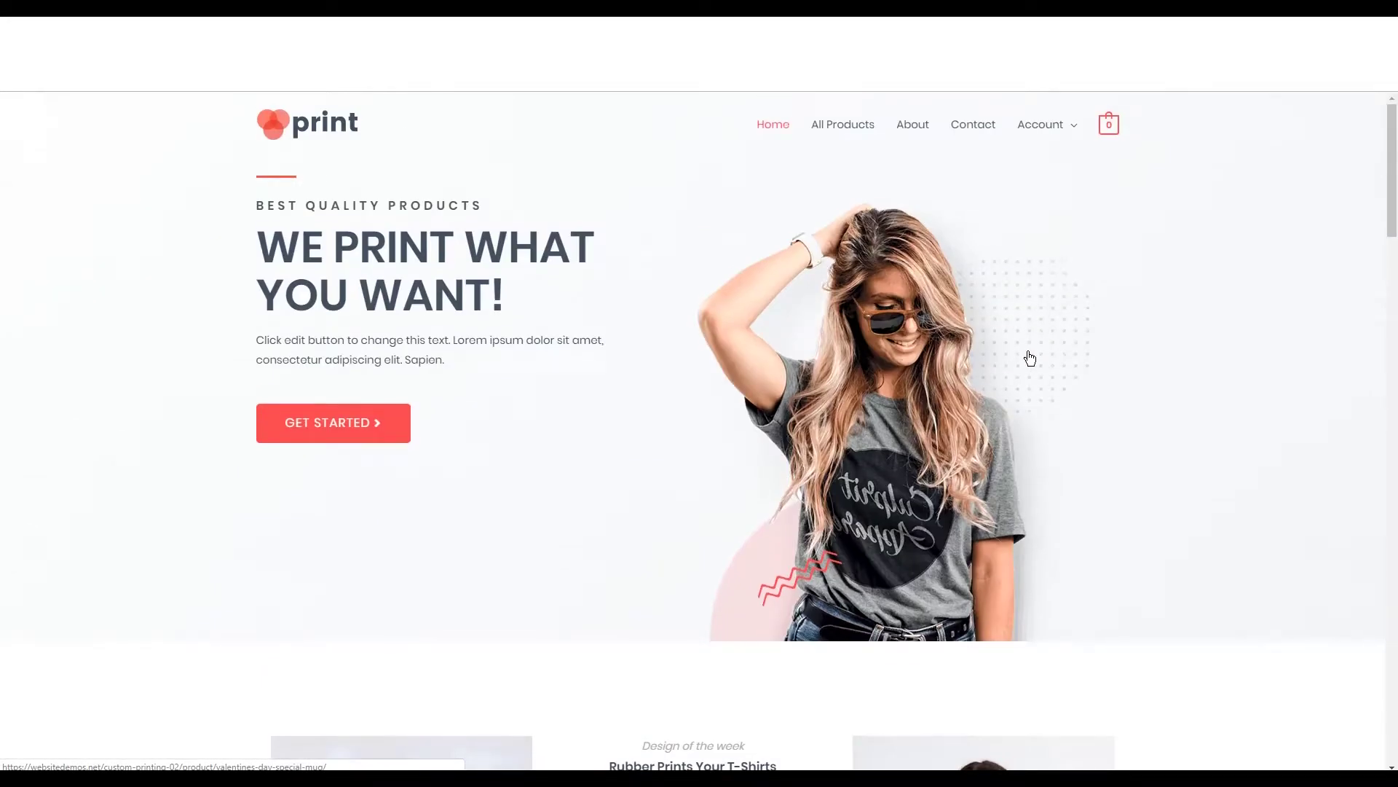
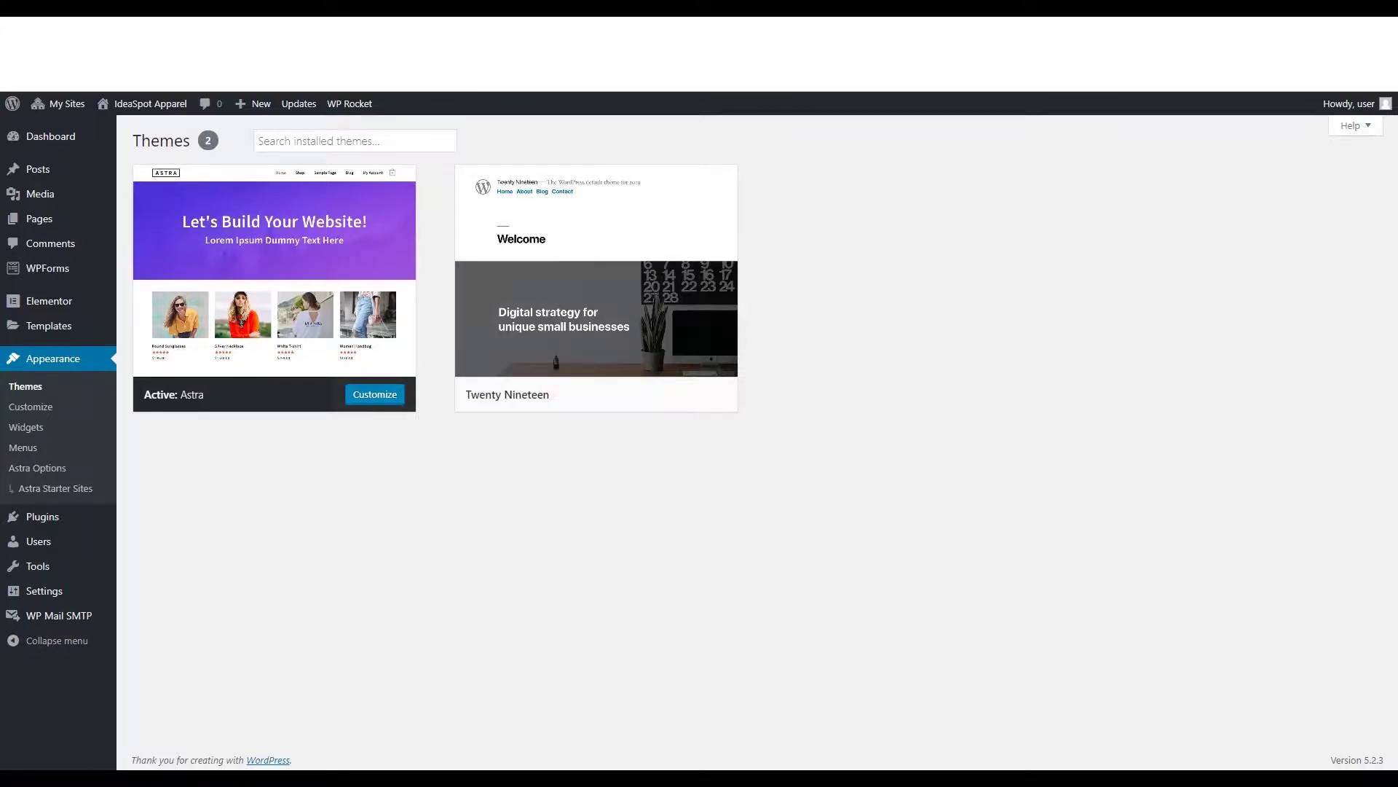
Step: Open the Astra Starter Sites library with Elementor as the page builder
{"action": "left_click", "coordinate": [78, 495]}
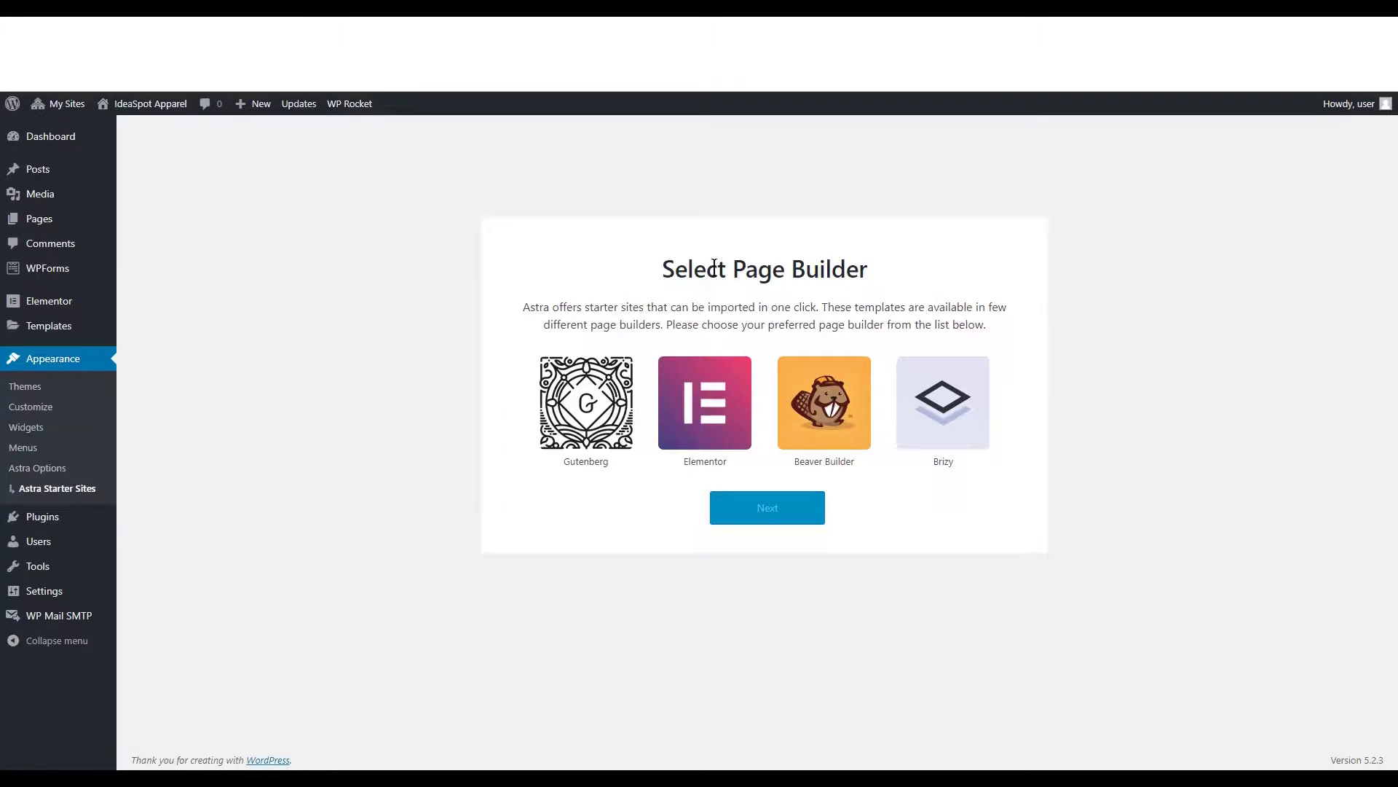
{"action": "left_click", "coordinate": [702, 404]}
{"action": "left_click", "coordinate": [702, 405]}
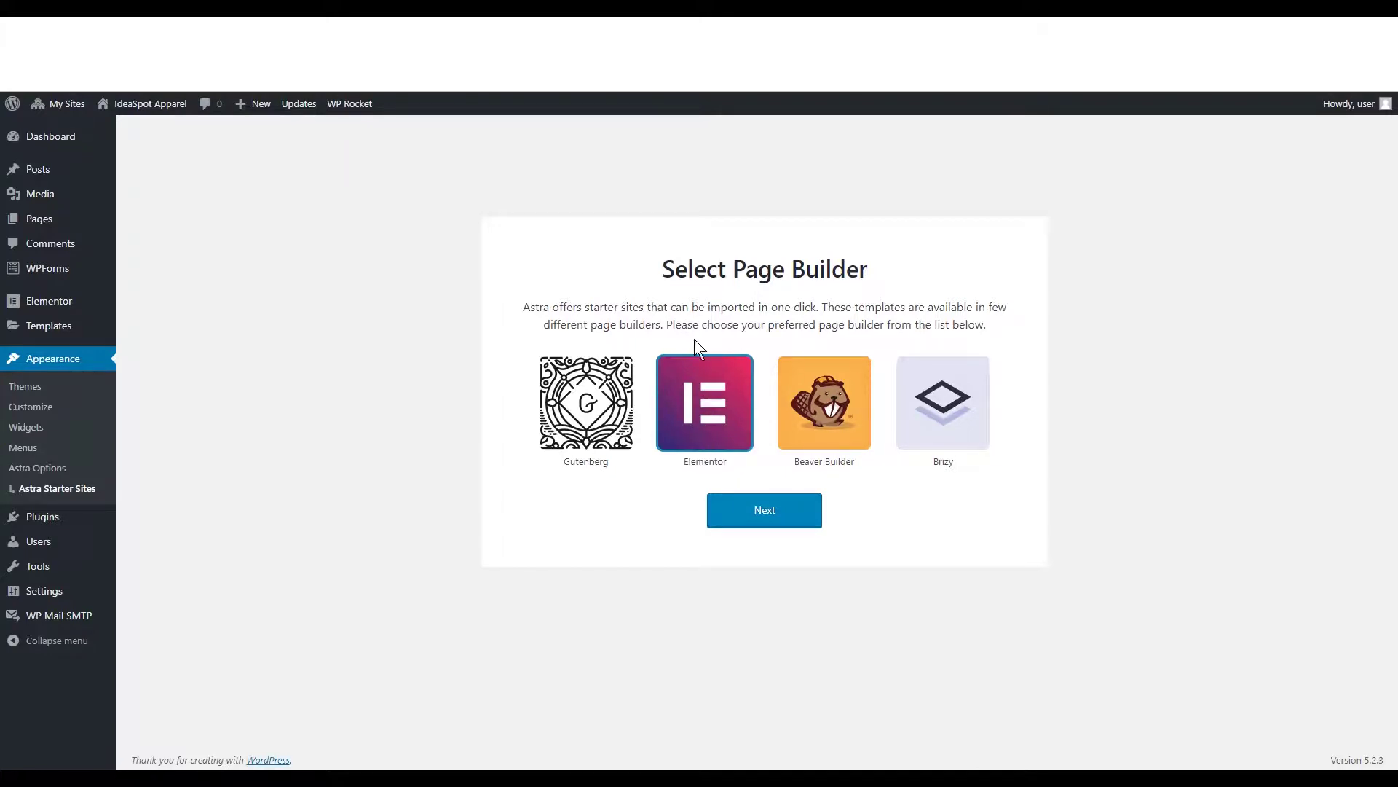
{"action": "left_click", "coordinate": [770, 525]}
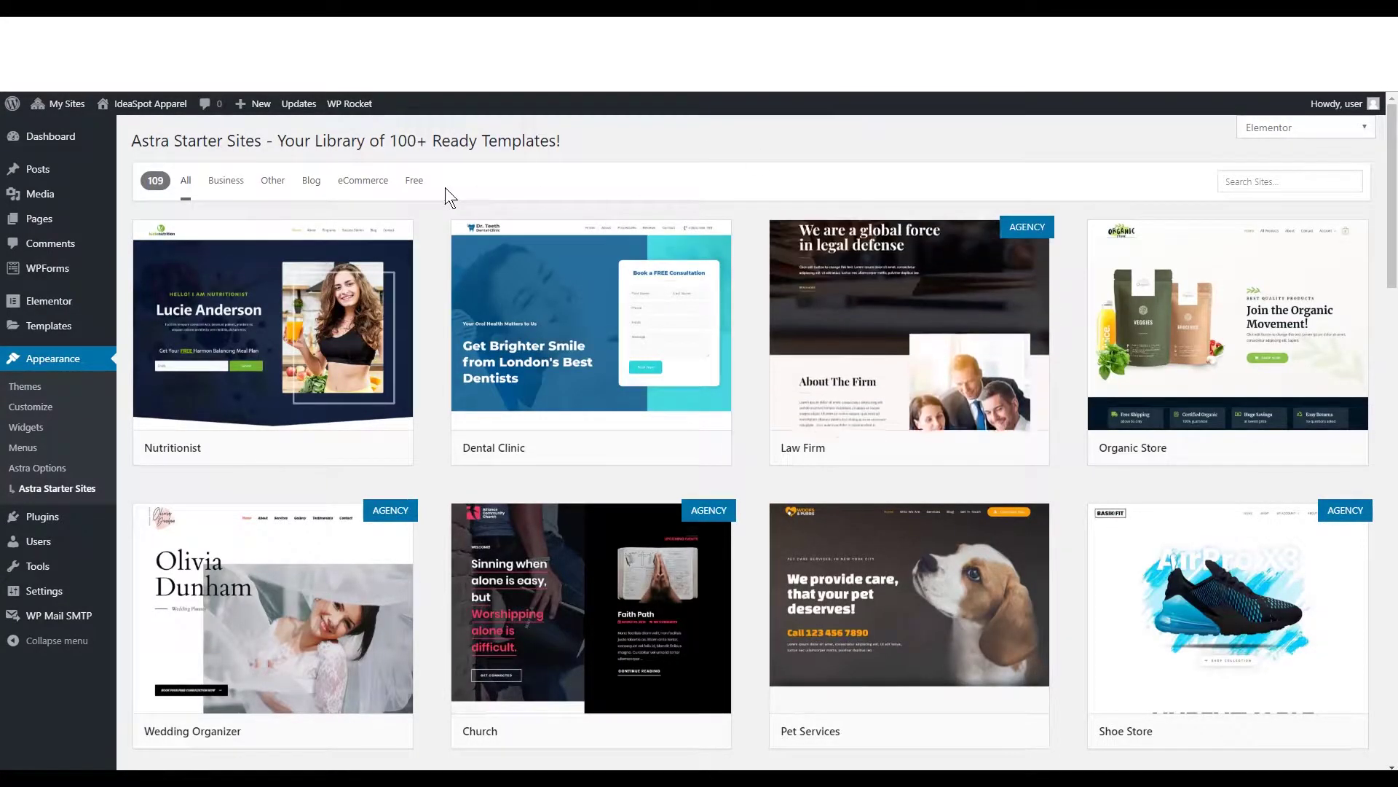
Step: Filter the starter sites to eCommerce and import the Custom Printing site with its default import options
{"action": "left_click", "coordinate": [342, 182]}
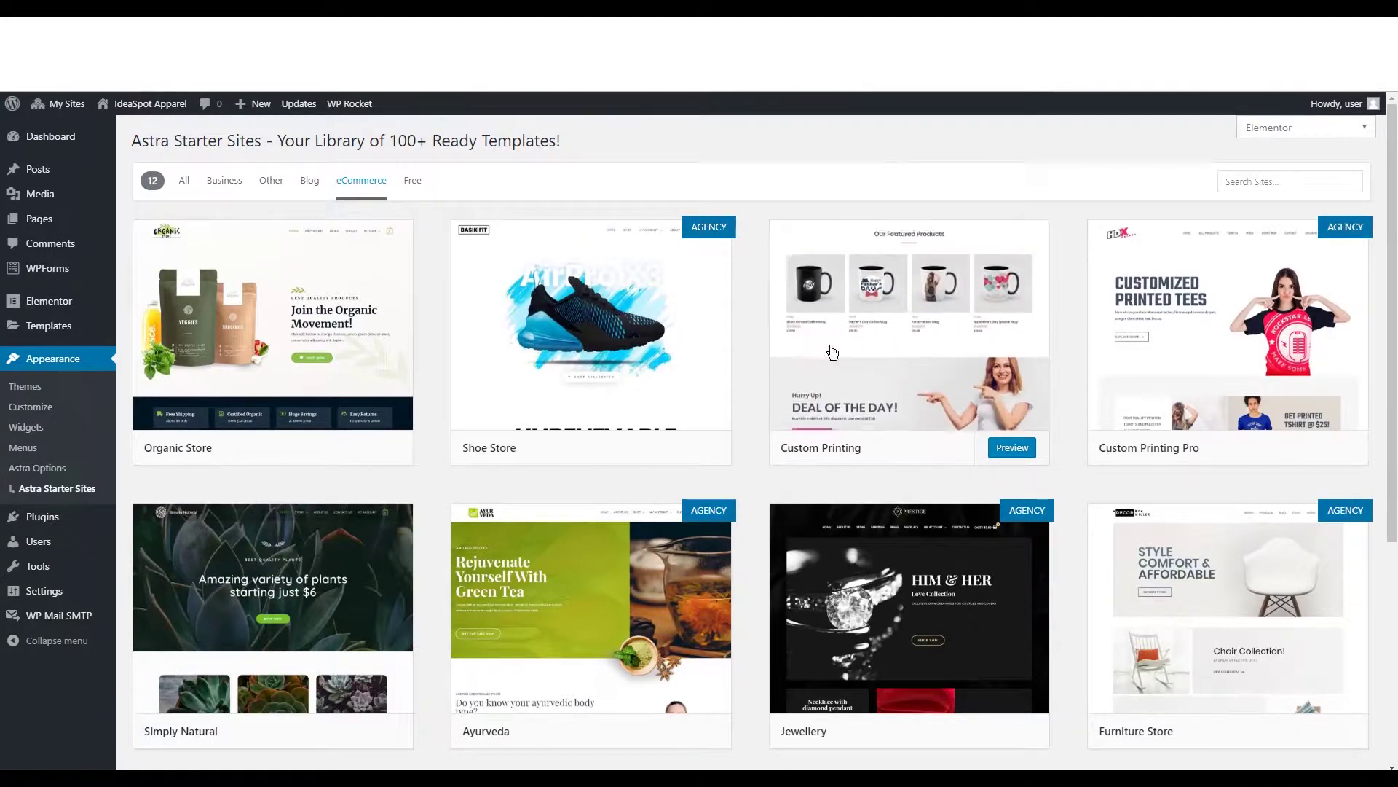
{"action": "left_click", "coordinate": [894, 317]}
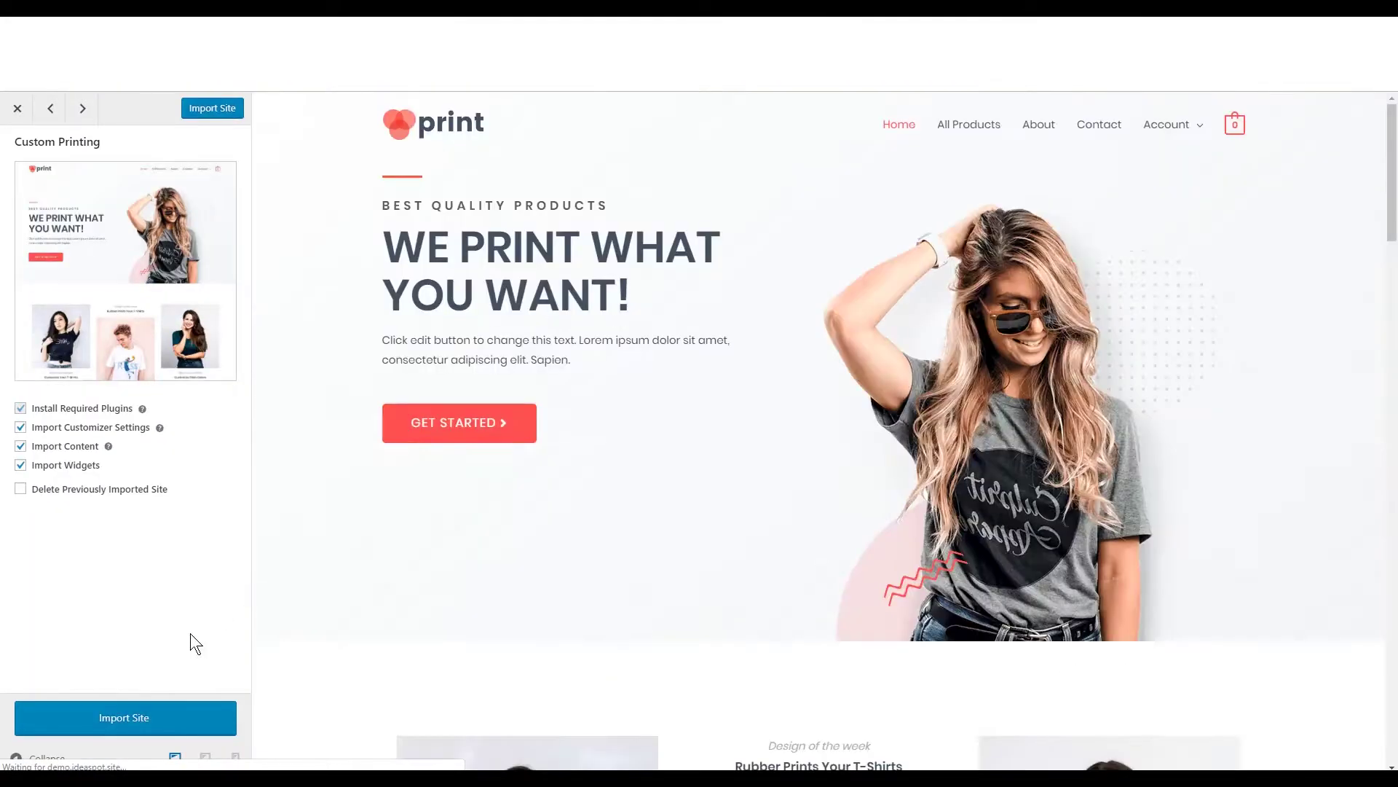
{"action": "left_click", "coordinate": [131, 718]}
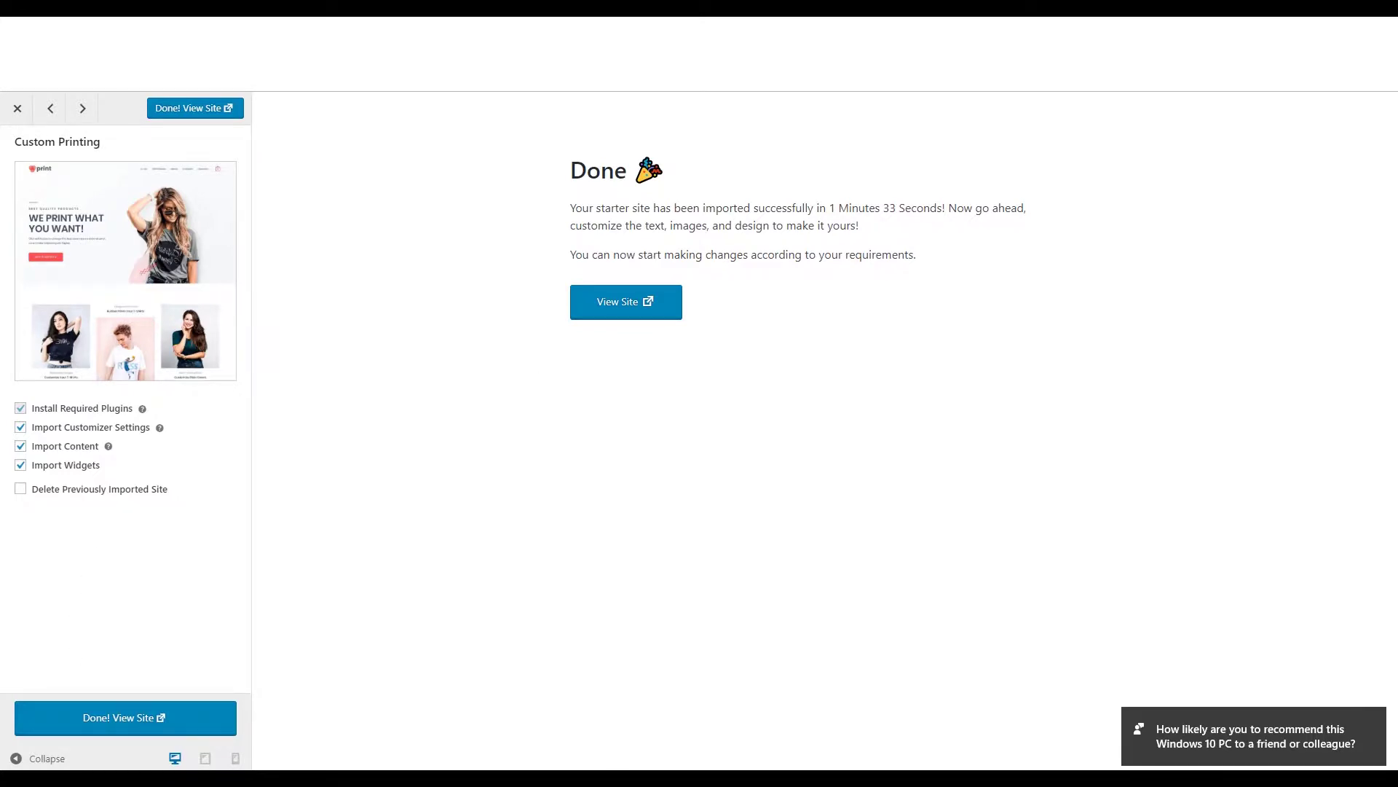
Step: Open the imported site in a new tab and review its home page from the hero banner to the footer
{"action": "right_click", "coordinate": [615, 306]}
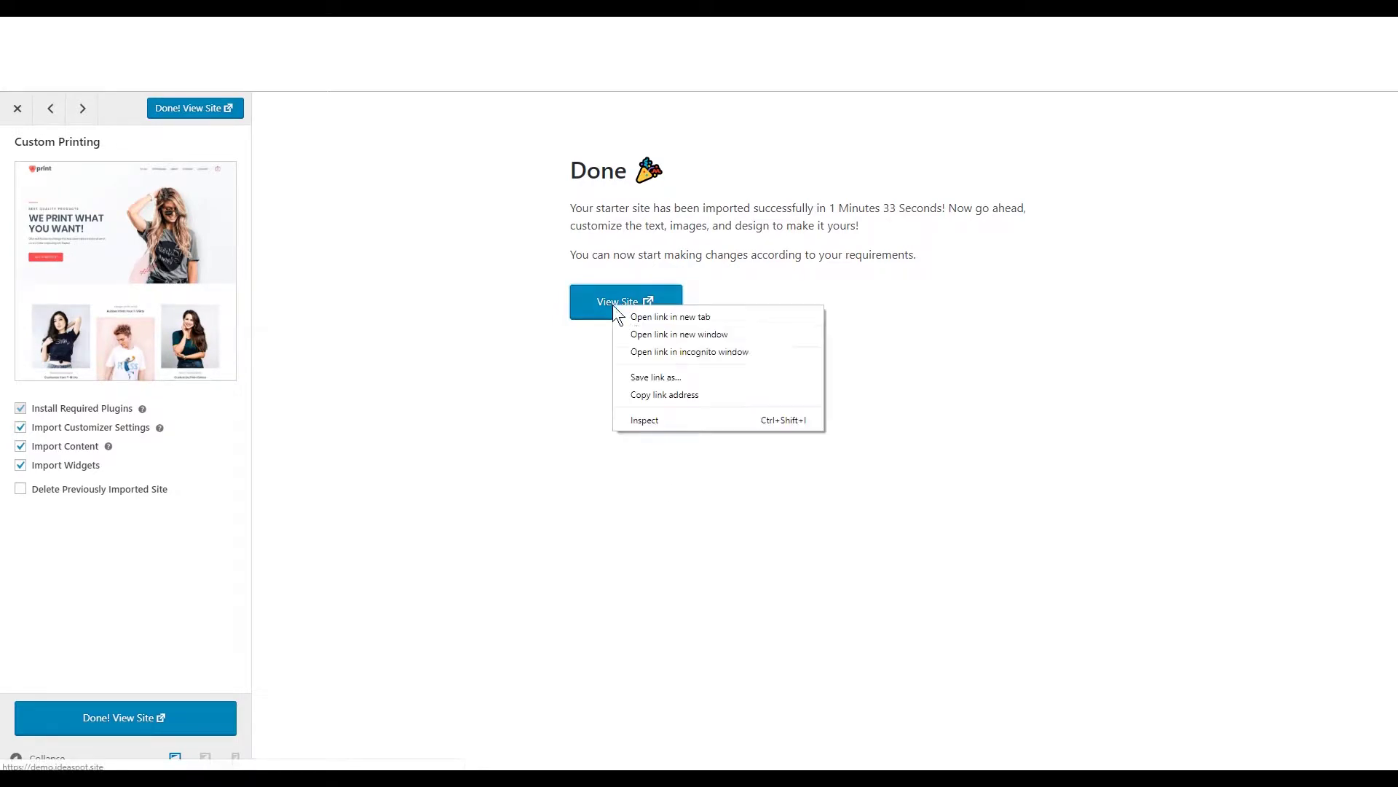
{"action": "left_click", "coordinate": [635, 316]}
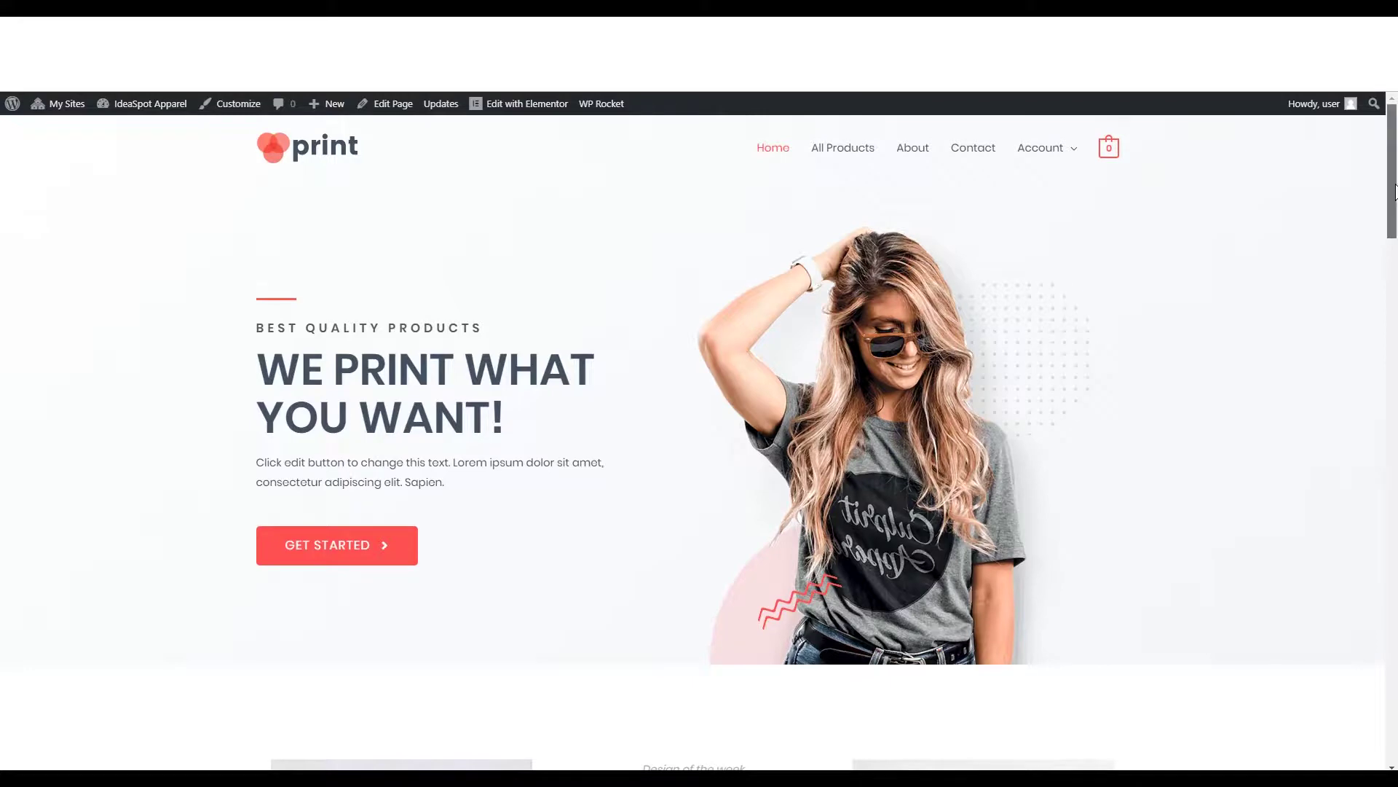
{"action": "left_click_drag", "start_coordinate": [1395, 169], "coordinate": [1395, 407]}
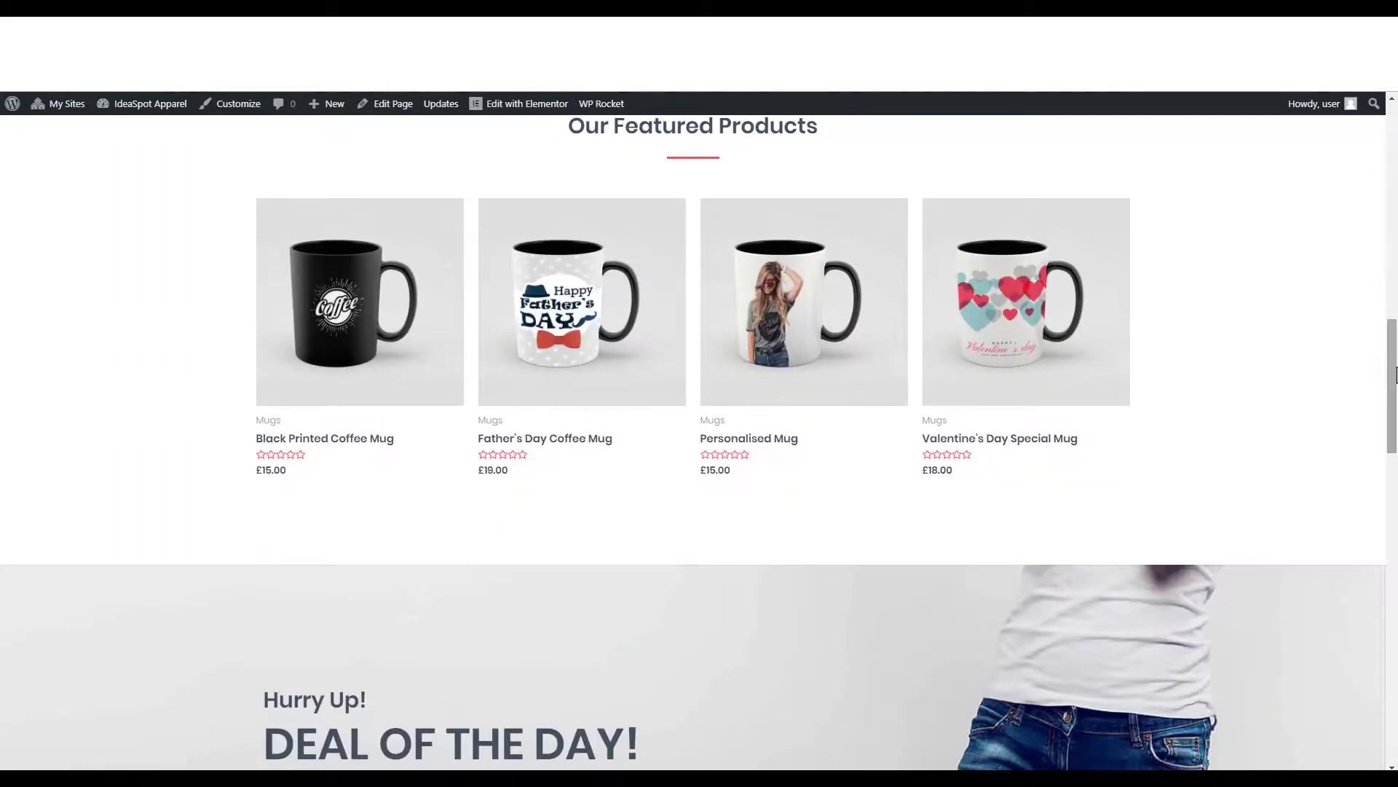
{"action": "left_click_drag", "start_coordinate": [1393, 375], "coordinate": [1395, 690]}
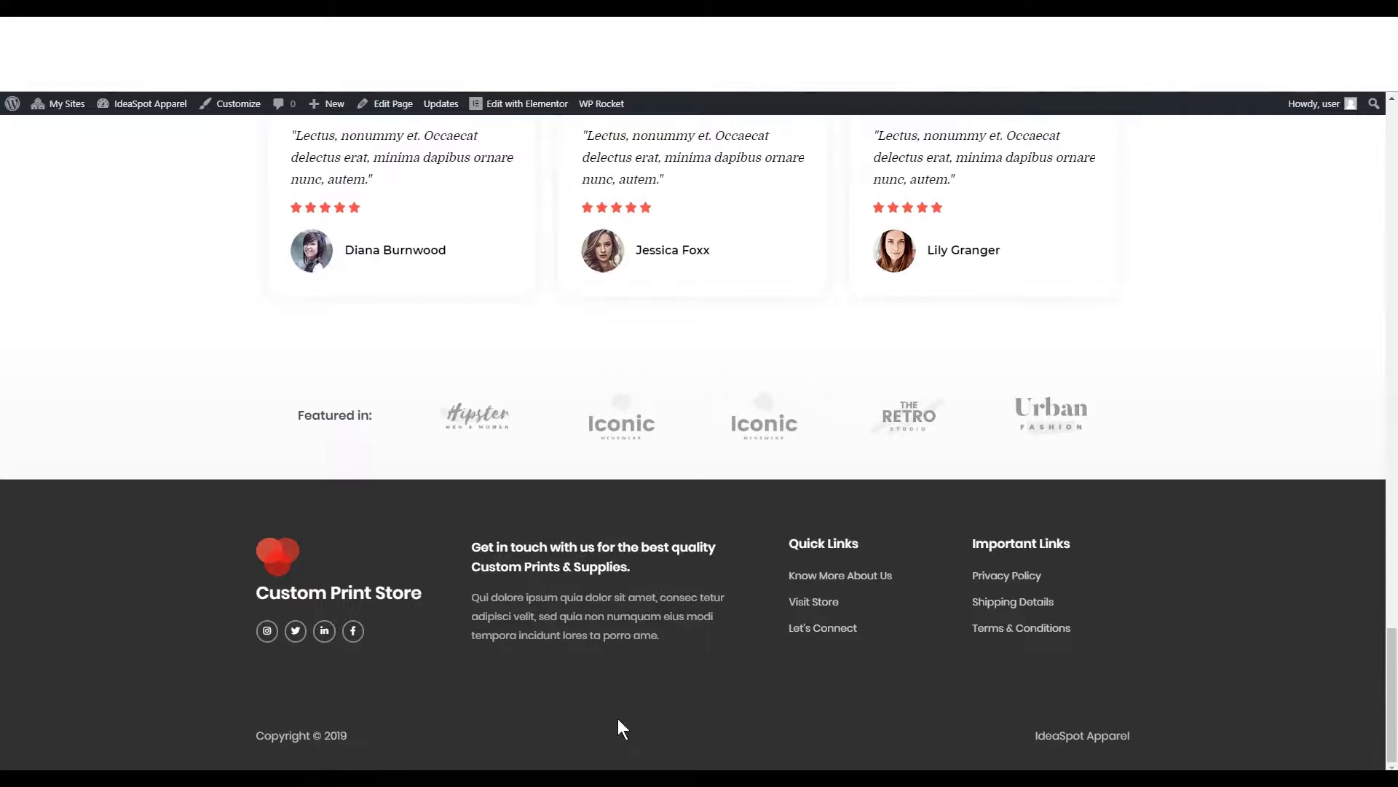
{"action": "scroll", "coordinate": [1395, 683], "scroll_direction": "up", "scroll_amount": 6}
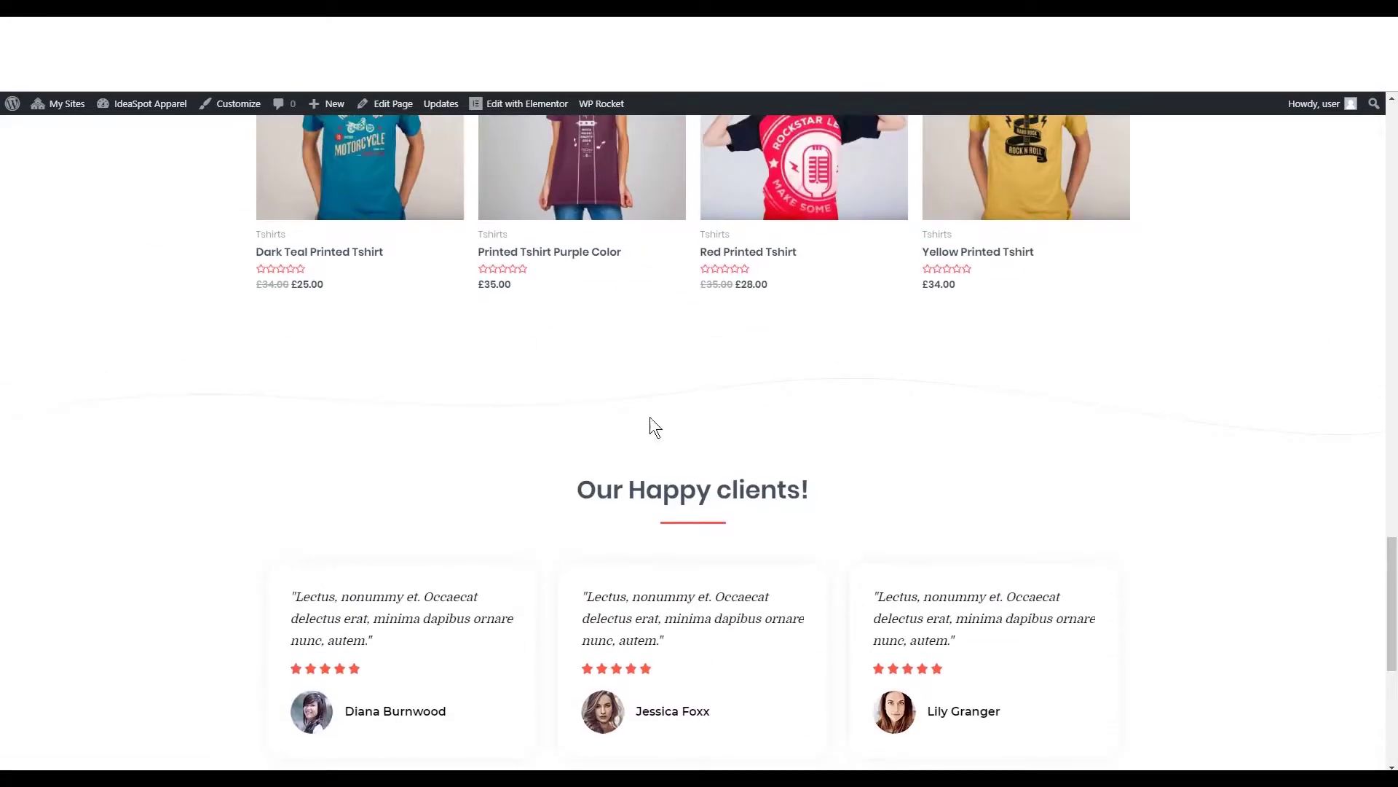
{"action": "left_click_drag", "start_coordinate": [1394, 587], "coordinate": [1396, 144]}
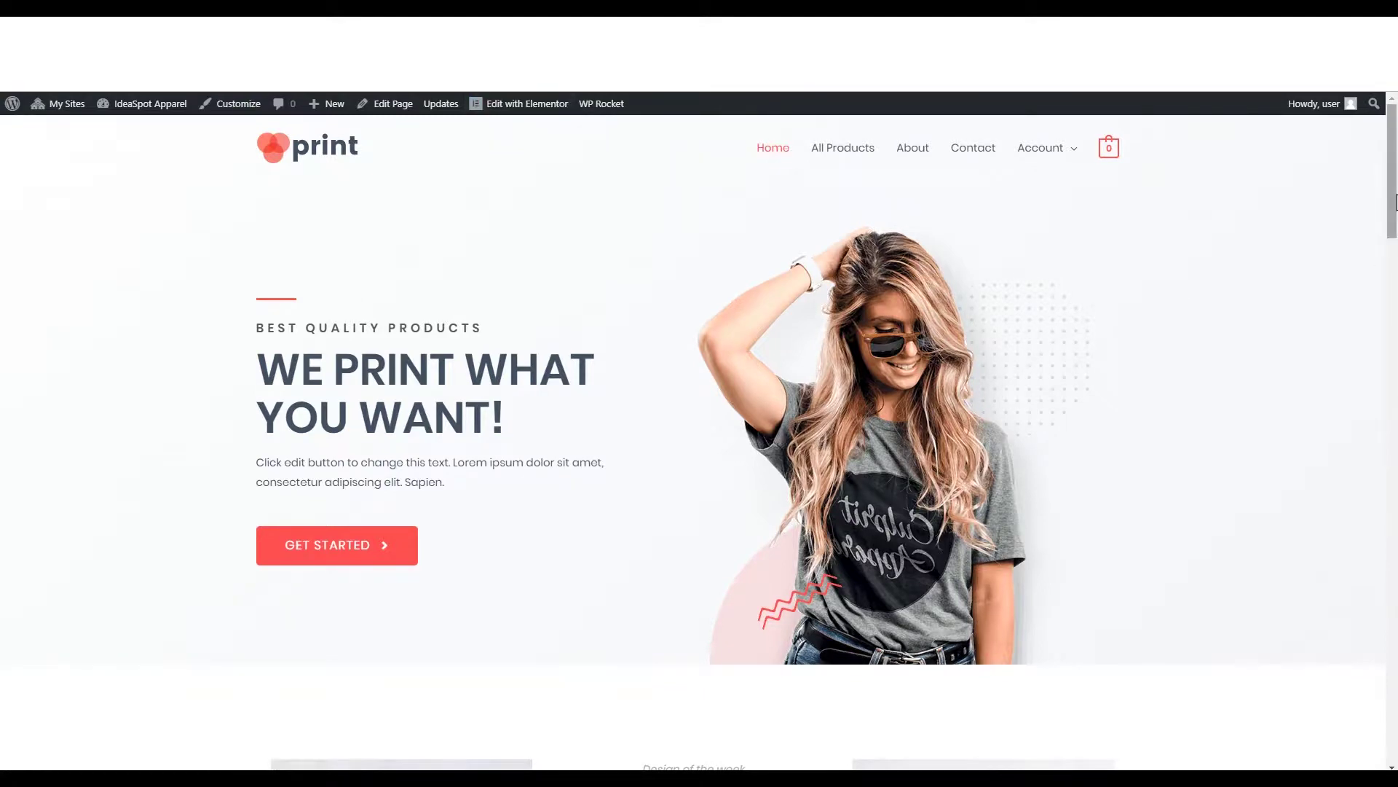
{"action": "scroll", "coordinate": [1394, 206], "scroll_direction": "down", "scroll_amount": 4}
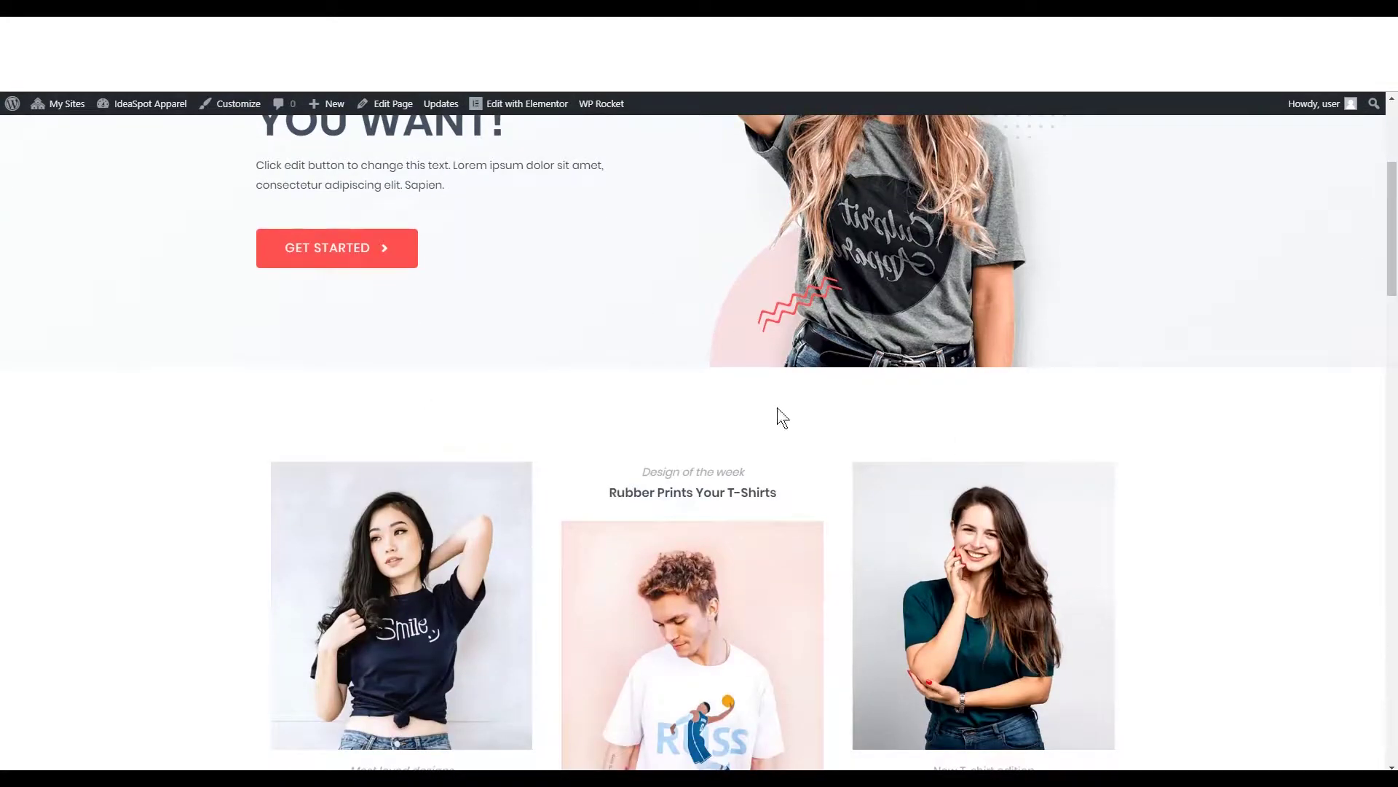
{"action": "scroll", "coordinate": [1395, 346], "scroll_direction": "down", "scroll_amount": 6}
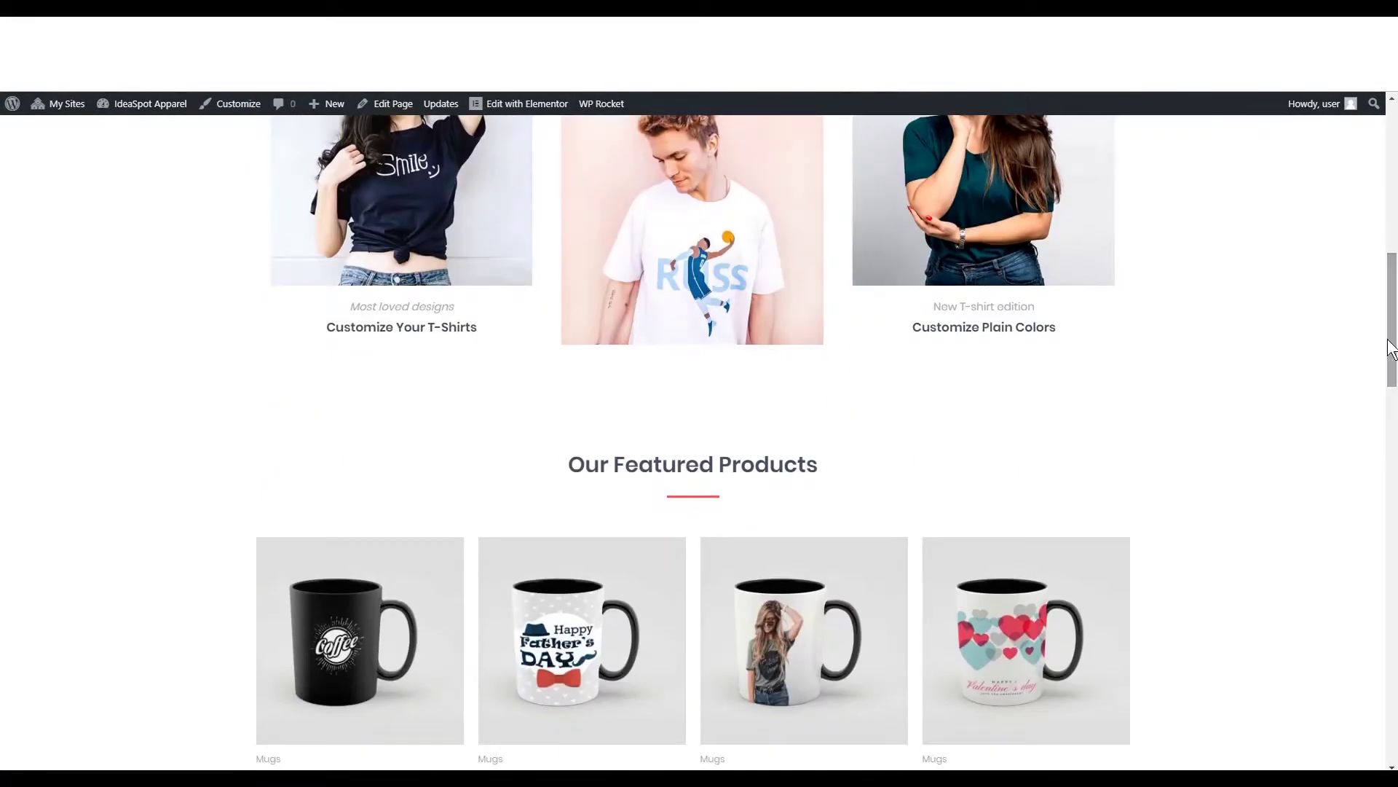
{"action": "left_click_drag", "start_coordinate": [1395, 348], "coordinate": [1386, 176]}
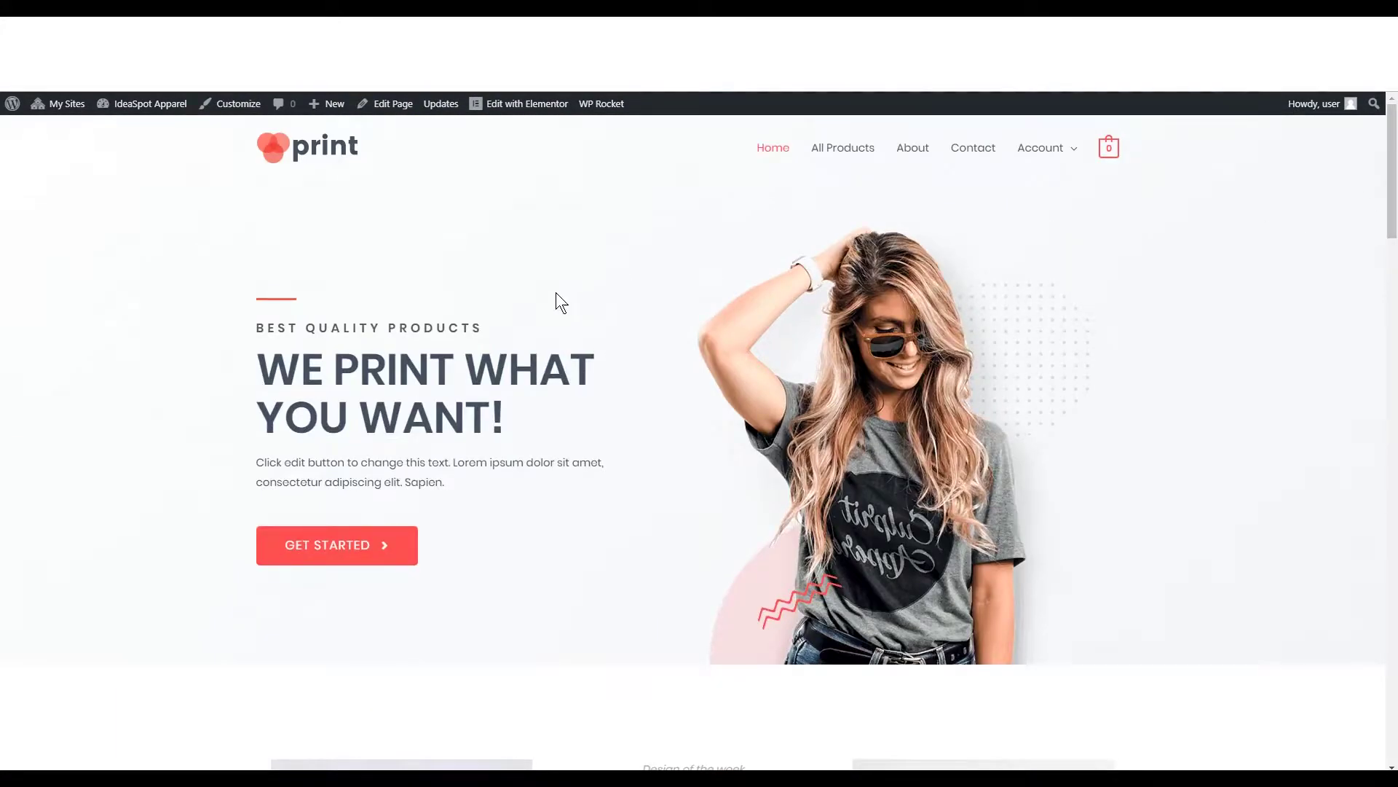
Step: Open the home page in the Elementor editor in a new tab and look over its editable sections
{"action": "right_click", "coordinate": [509, 107]}
{"action": "left_click", "coordinate": [521, 120]}
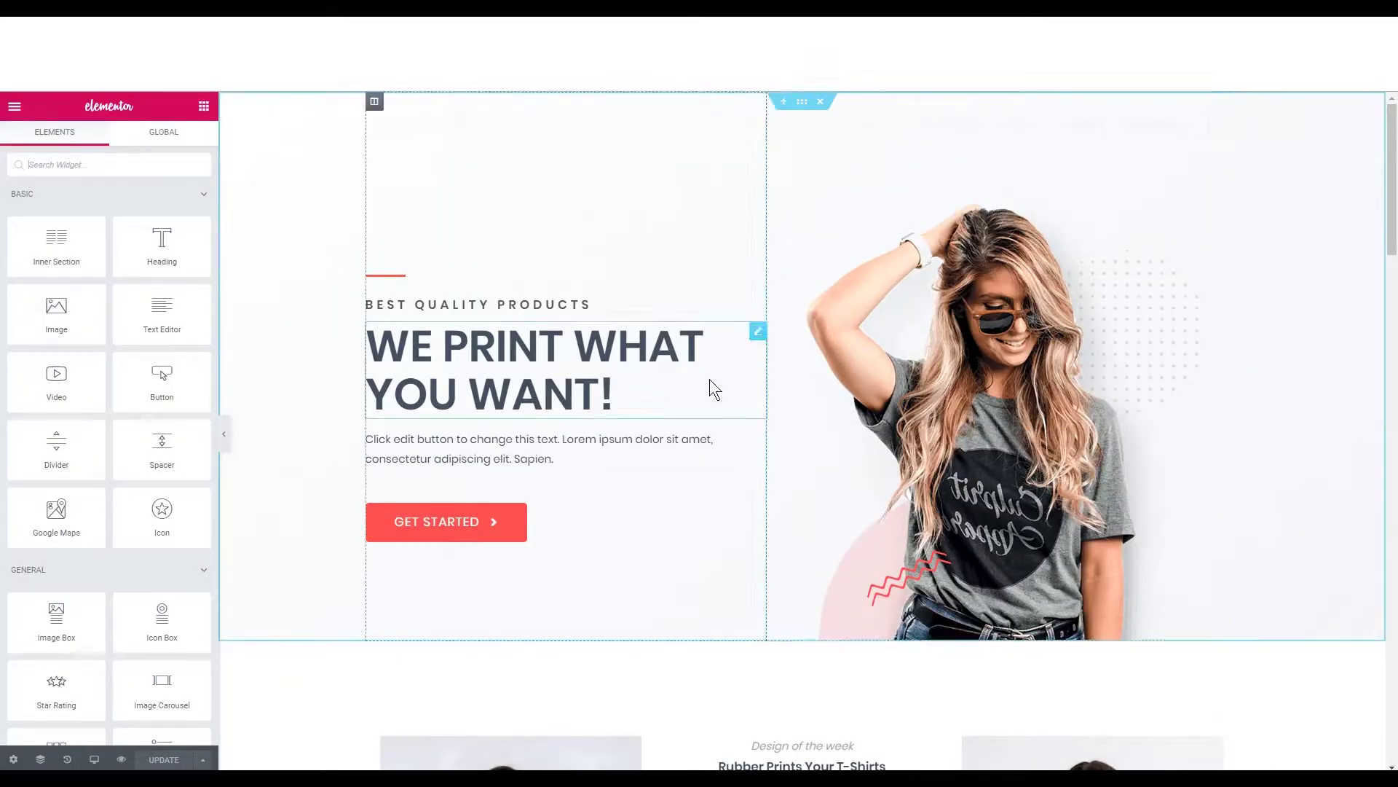
{"action": "scroll", "coordinate": [1396, 196], "scroll_direction": "down", "scroll_amount": 5}
{"action": "scroll", "coordinate": [807, 365], "scroll_direction": "up", "scroll_amount": 5}
{"action": "scroll", "coordinate": [1397, 191], "scroll_direction": "down", "scroll_amount": 5}
{"action": "scroll", "coordinate": [1397, 191], "scroll_direction": "up", "scroll_amount": 5}
Step: Delete the words "you want!" from the hero heading
{"action": "left_click", "coordinate": [610, 392]}
{"action": "left_click_drag", "start_coordinate": [634, 387], "coordinate": [365, 390]}
{"action": "key", "text": "BackSpace"}
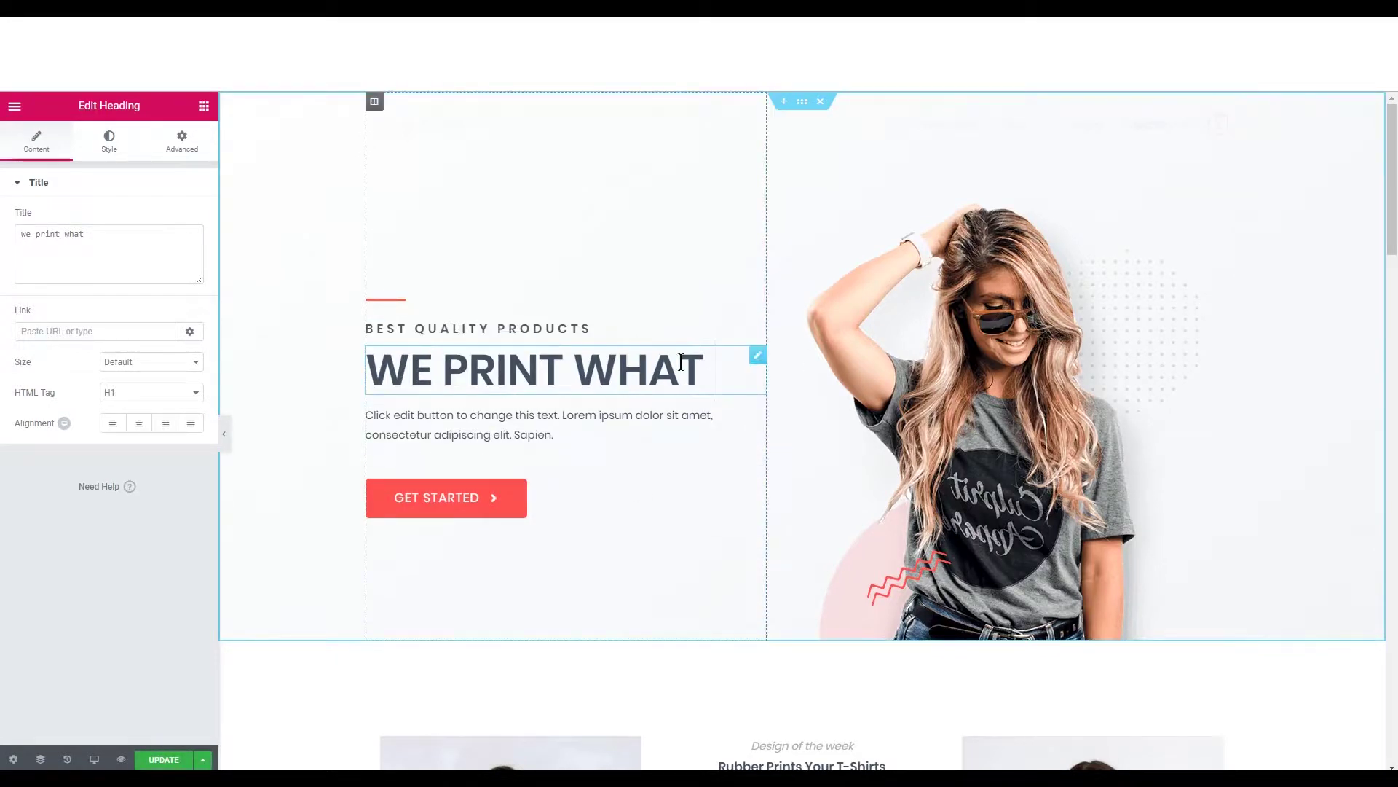
{"action": "key", "text": "BackSpace"}
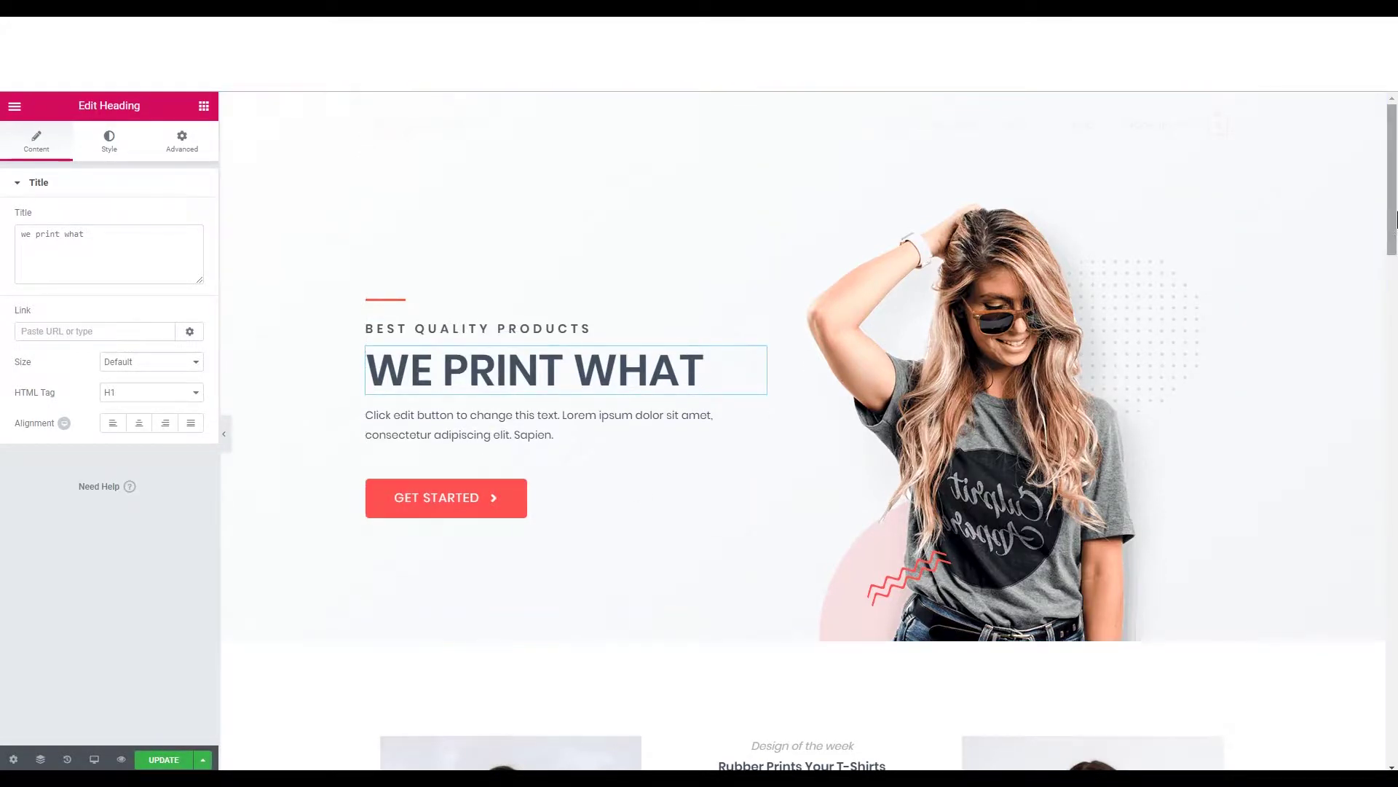
Step: Select the hero image to view its settings, and examine the rest of the page down to the footer
{"action": "left_click_drag", "start_coordinate": [1396, 222], "coordinate": [1396, 240]}
{"action": "left_click", "coordinate": [1063, 340]}
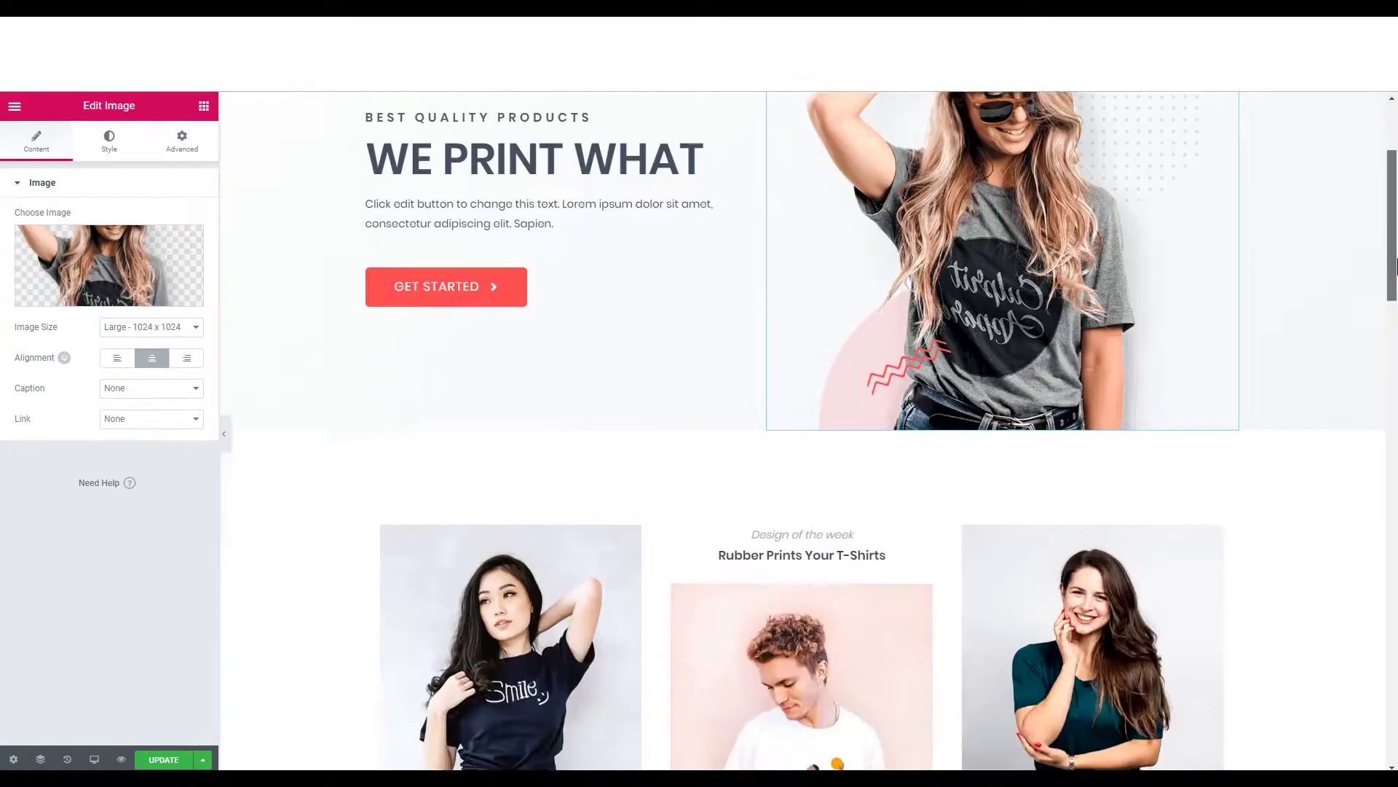
{"action": "left_click_drag", "start_coordinate": [1392, 208], "coordinate": [1393, 255]}
{"action": "left_click_drag", "start_coordinate": [1393, 168], "coordinate": [1393, 681]}
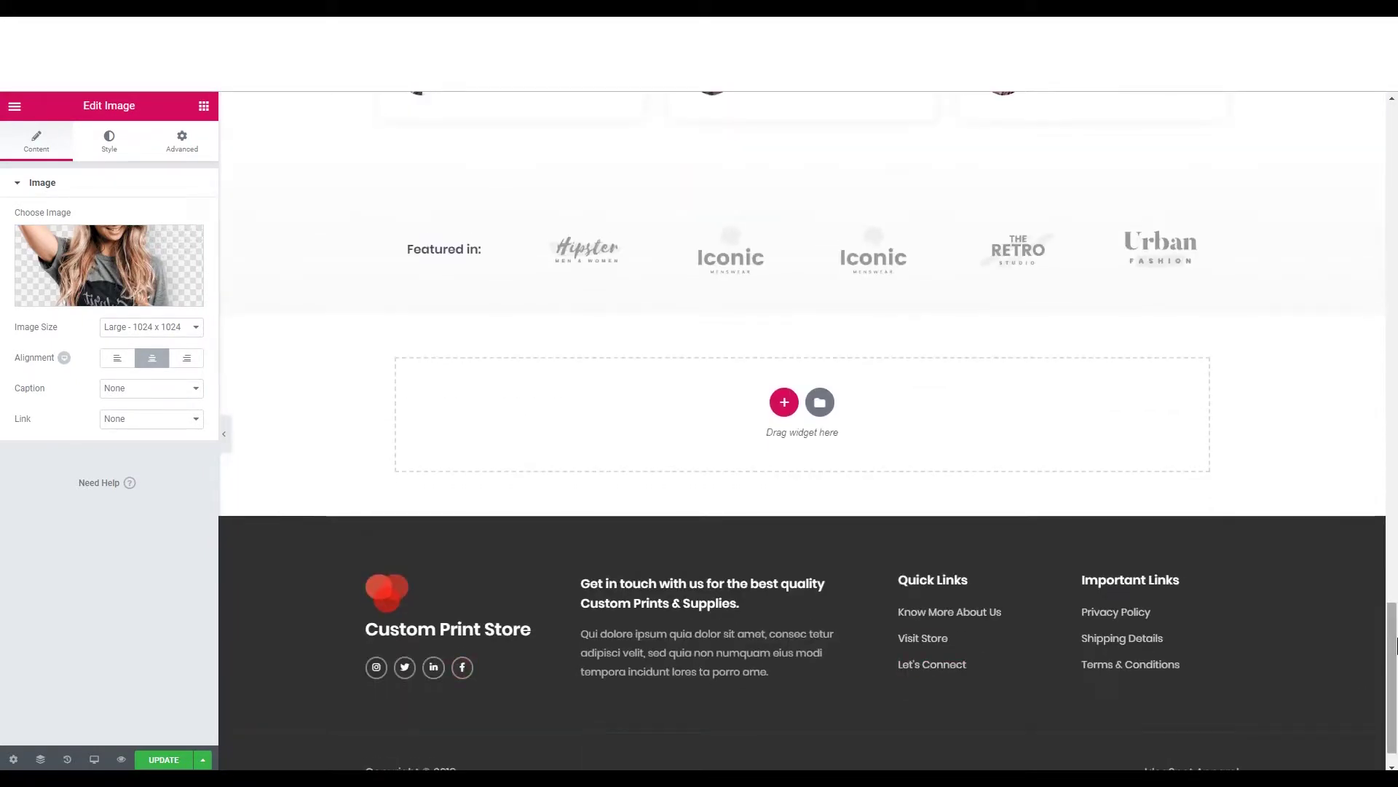
{"action": "scroll", "coordinate": [1389, 620], "scroll_direction": "down", "scroll_amount": 1}
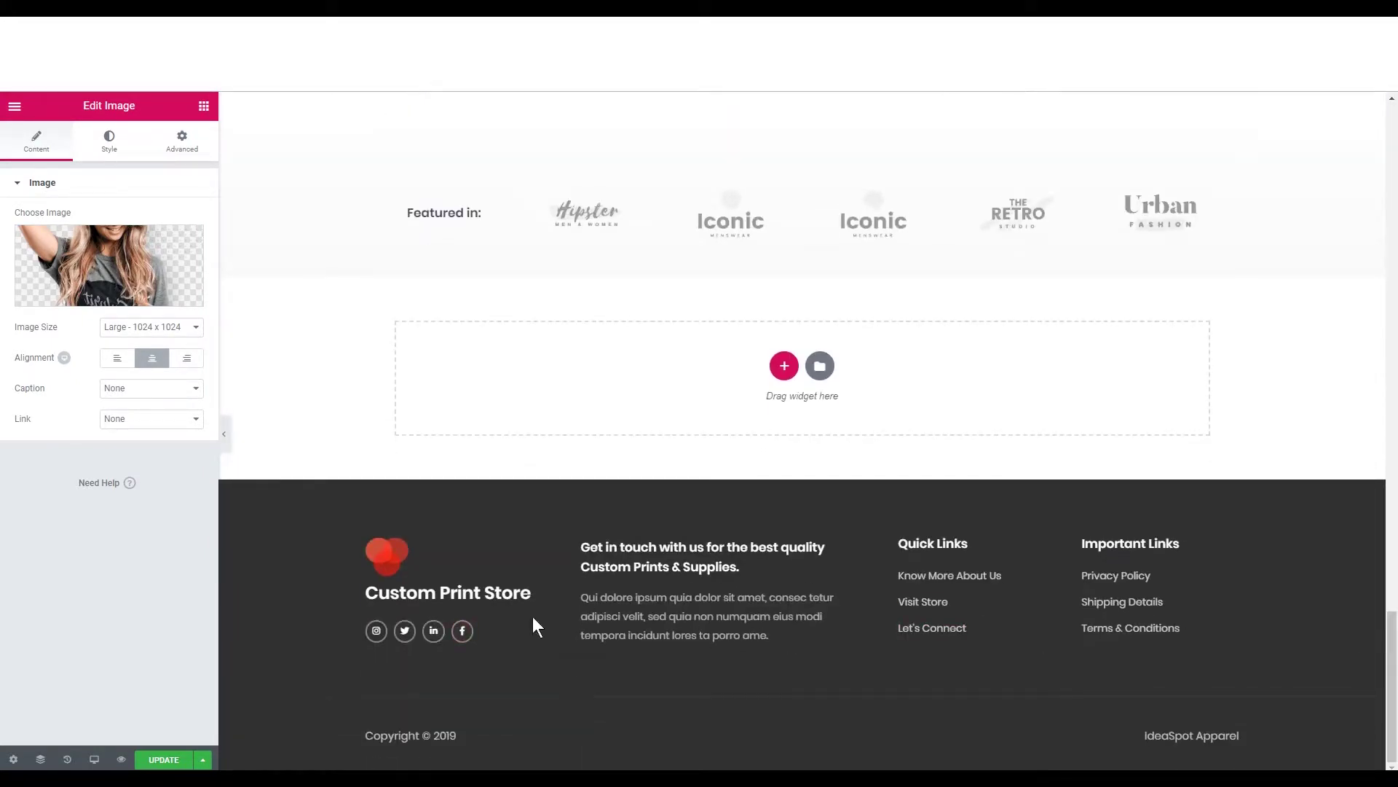
{"action": "left_click", "coordinate": [513, 540]}
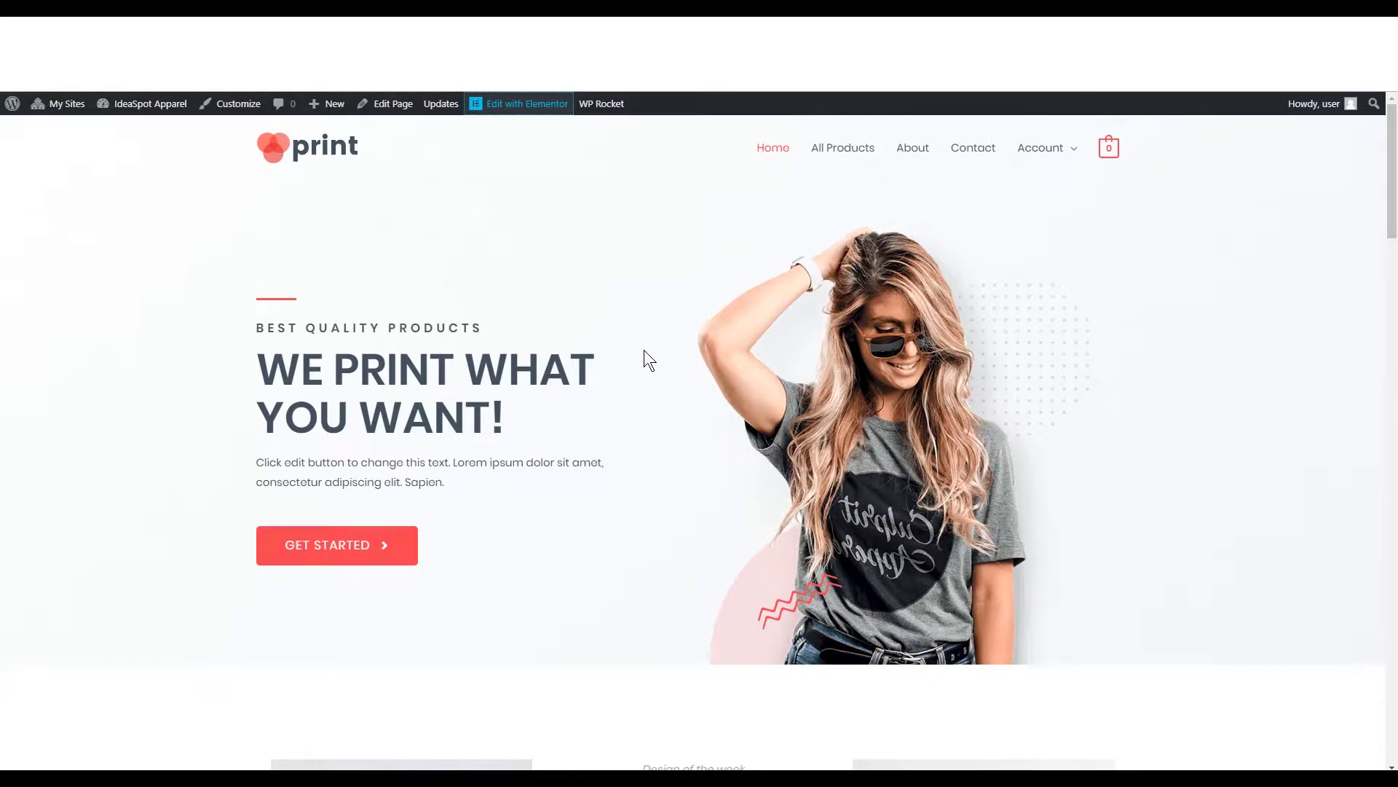
Step: Open the site's Customizer in a new tab, remove the header logo and enable Display Site Title
{"action": "right_click", "coordinate": [233, 110]}
{"action": "left_click", "coordinate": [251, 116]}
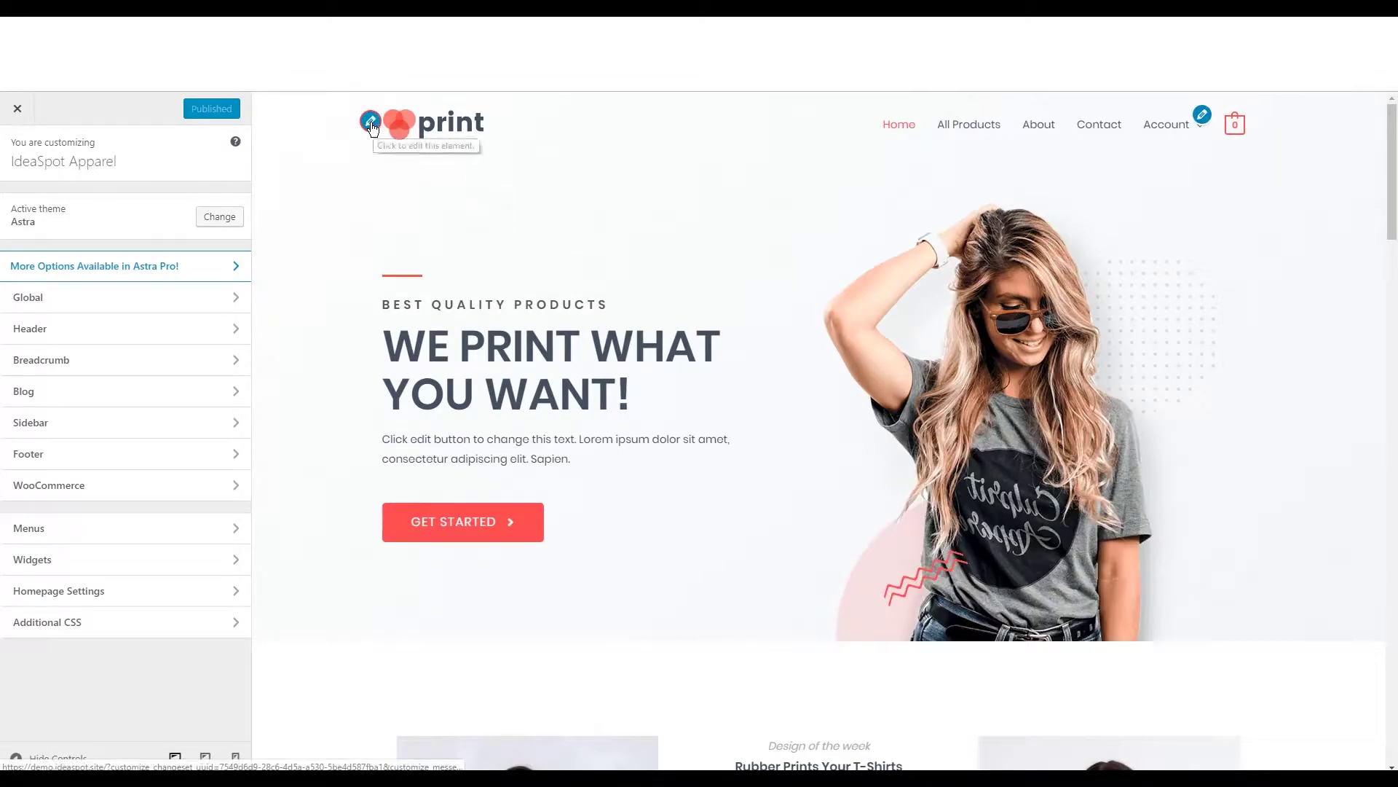
{"action": "left_click", "coordinate": [371, 122]}
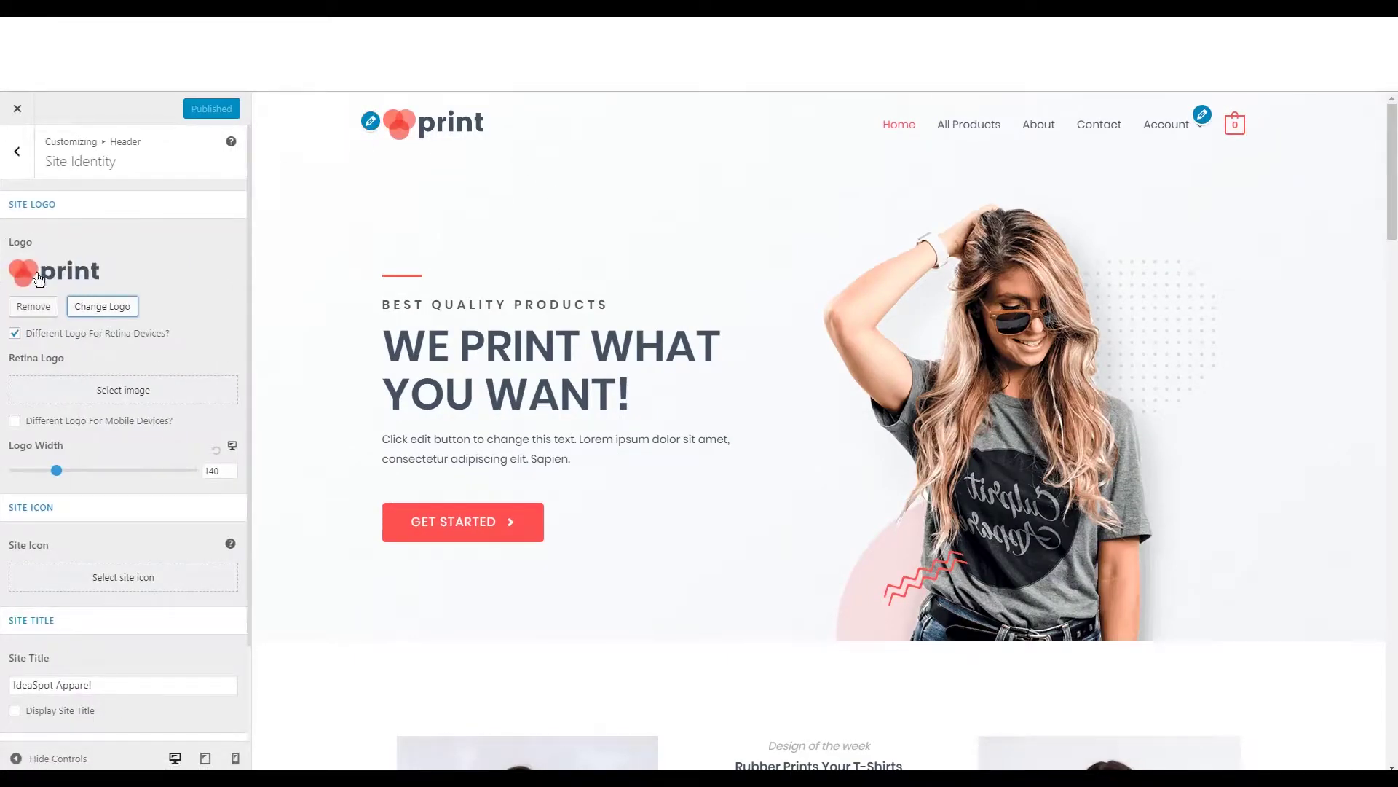
{"action": "left_click", "coordinate": [33, 306]}
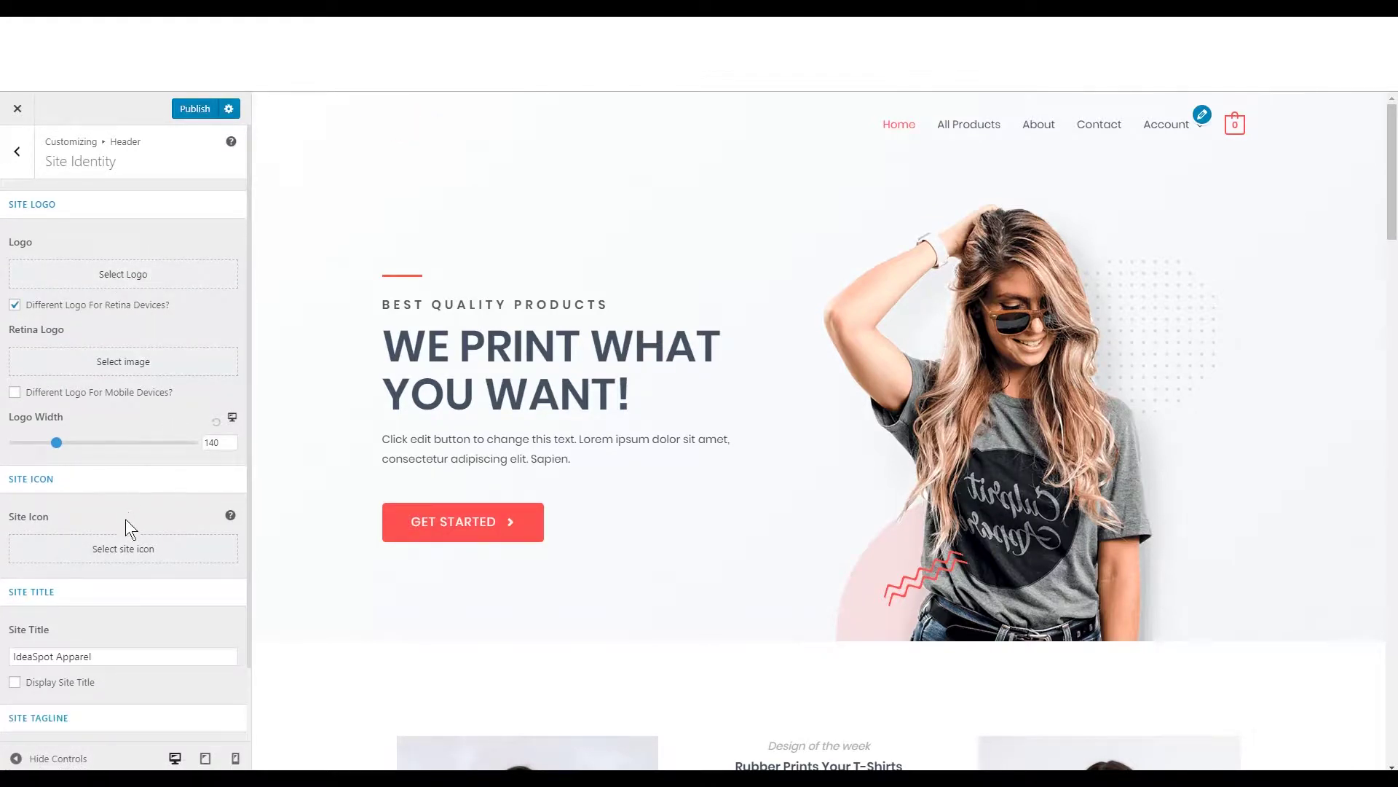
{"action": "left_click", "coordinate": [15, 682]}
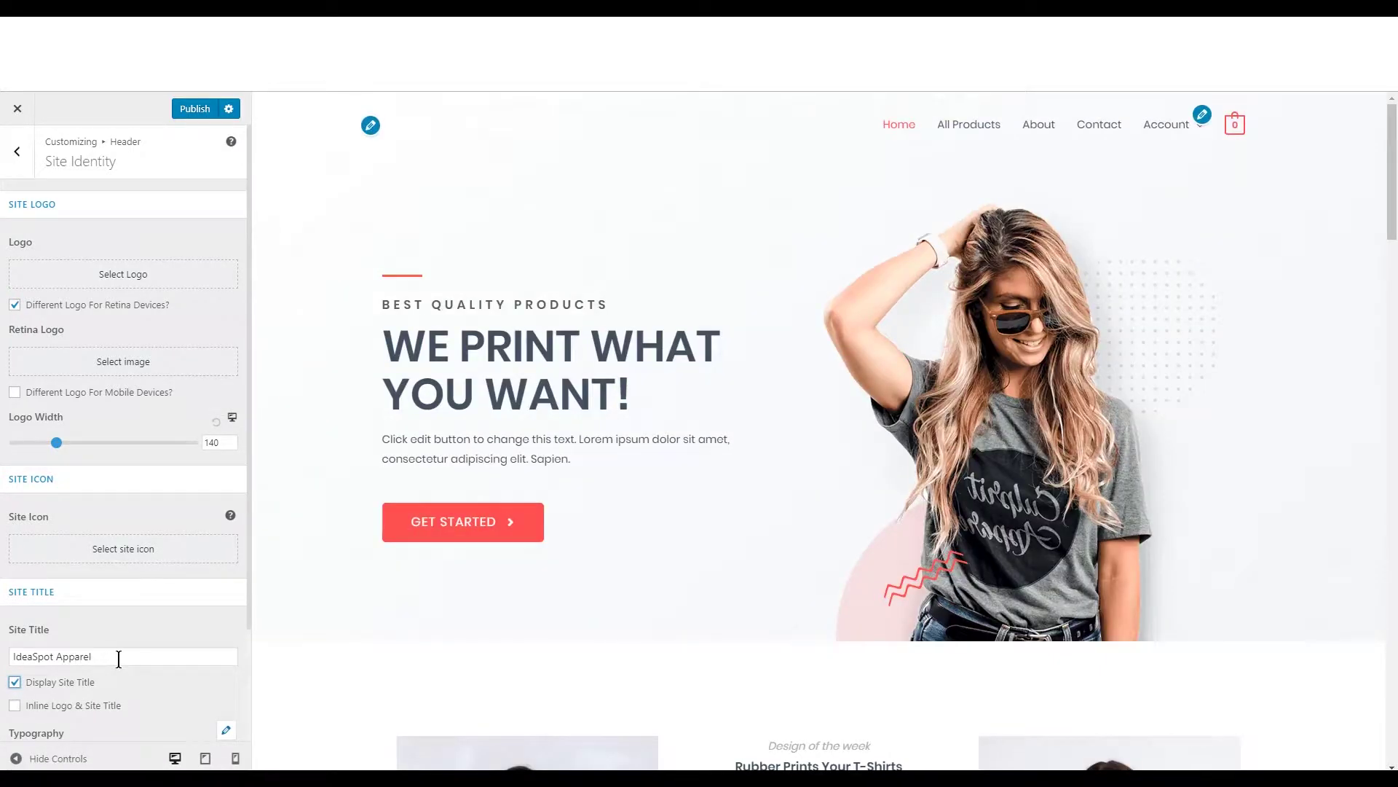
Step: Clear the site tagline and publish the site identity changes
{"action": "scroll", "coordinate": [154, 622], "scroll_direction": "down", "scroll_amount": 1}
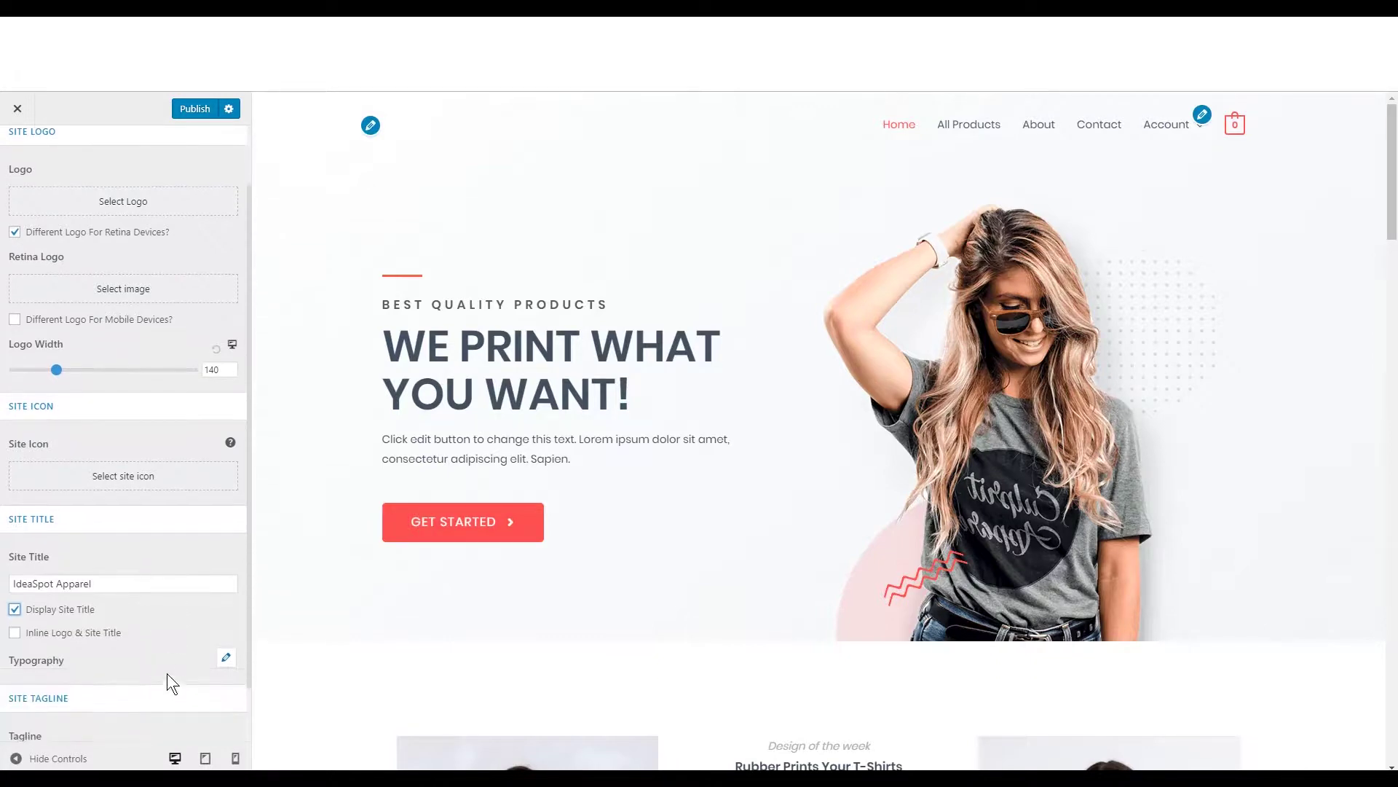
{"action": "scroll", "coordinate": [107, 649], "scroll_direction": "down", "scroll_amount": 1}
{"action": "scroll", "coordinate": [266, 491], "scroll_direction": "down", "scroll_amount": 3}
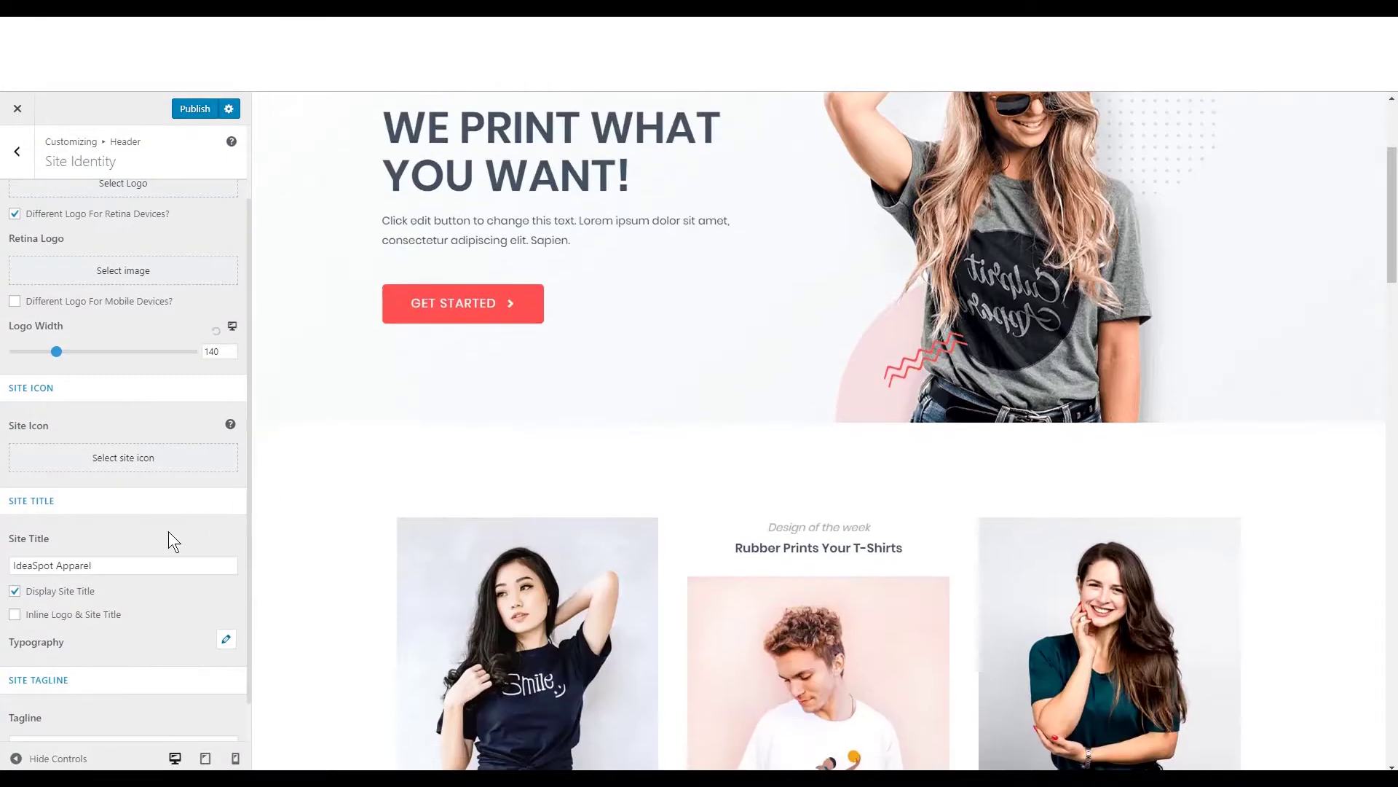
{"action": "scroll", "coordinate": [166, 540], "scroll_direction": "down", "scroll_amount": 1}
{"action": "left_click_drag", "start_coordinate": [156, 698], "coordinate": [10, 697]}
{"action": "key", "text": "BackSpace"}
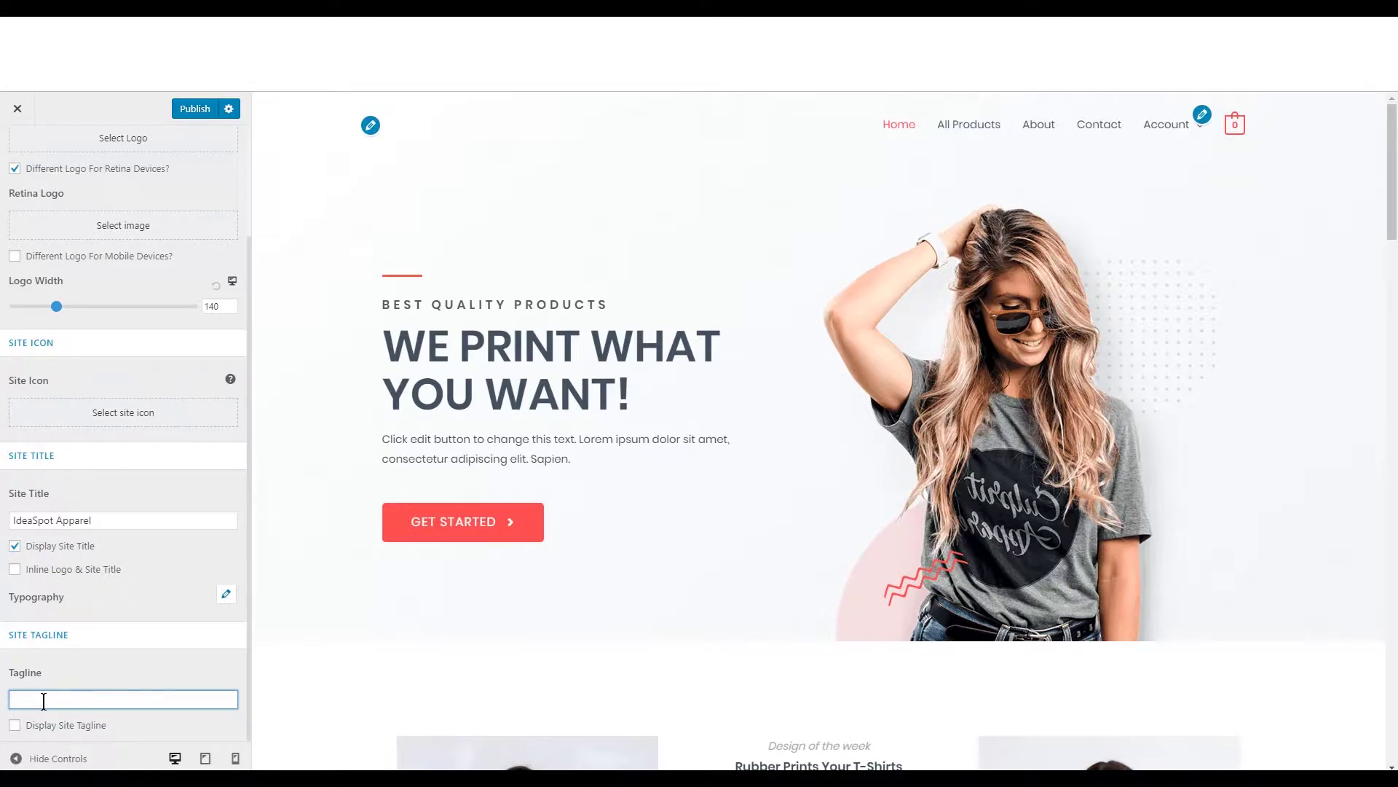
{"action": "left_click", "coordinate": [200, 109]}
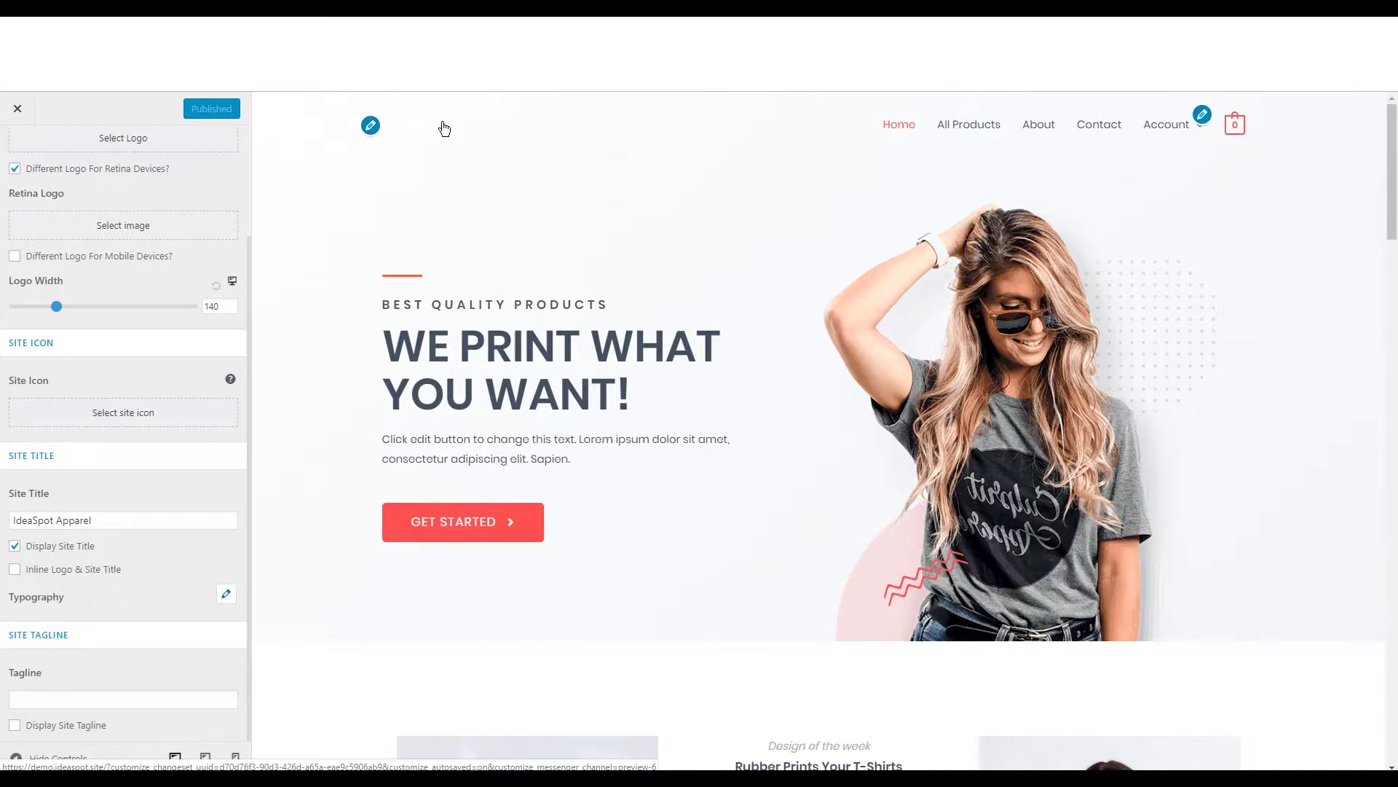
Step: Change the transparent header's normal site title color to near-black #0a0a0a
{"action": "scroll", "coordinate": [177, 308], "scroll_direction": "up", "scroll_amount": 3}
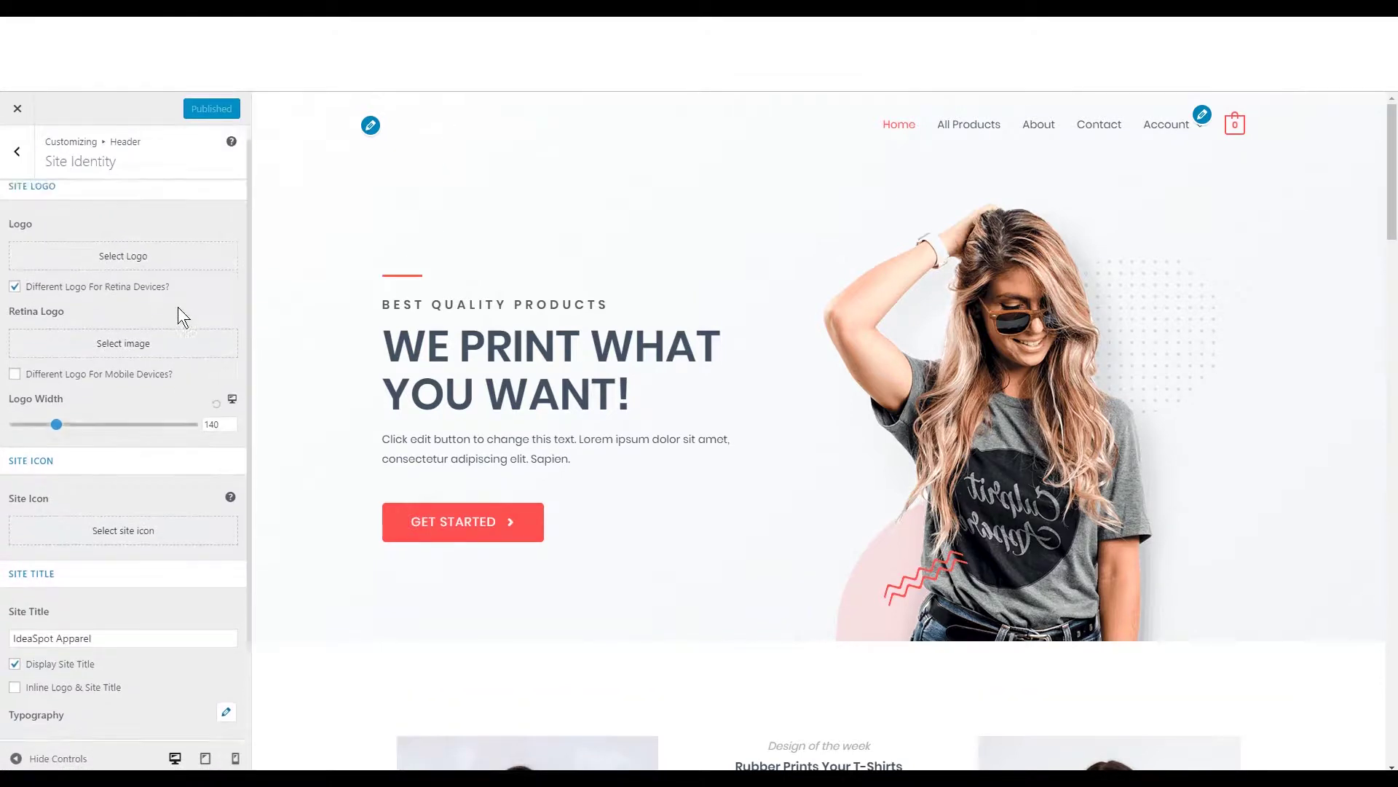
{"action": "left_click", "coordinate": [22, 167]}
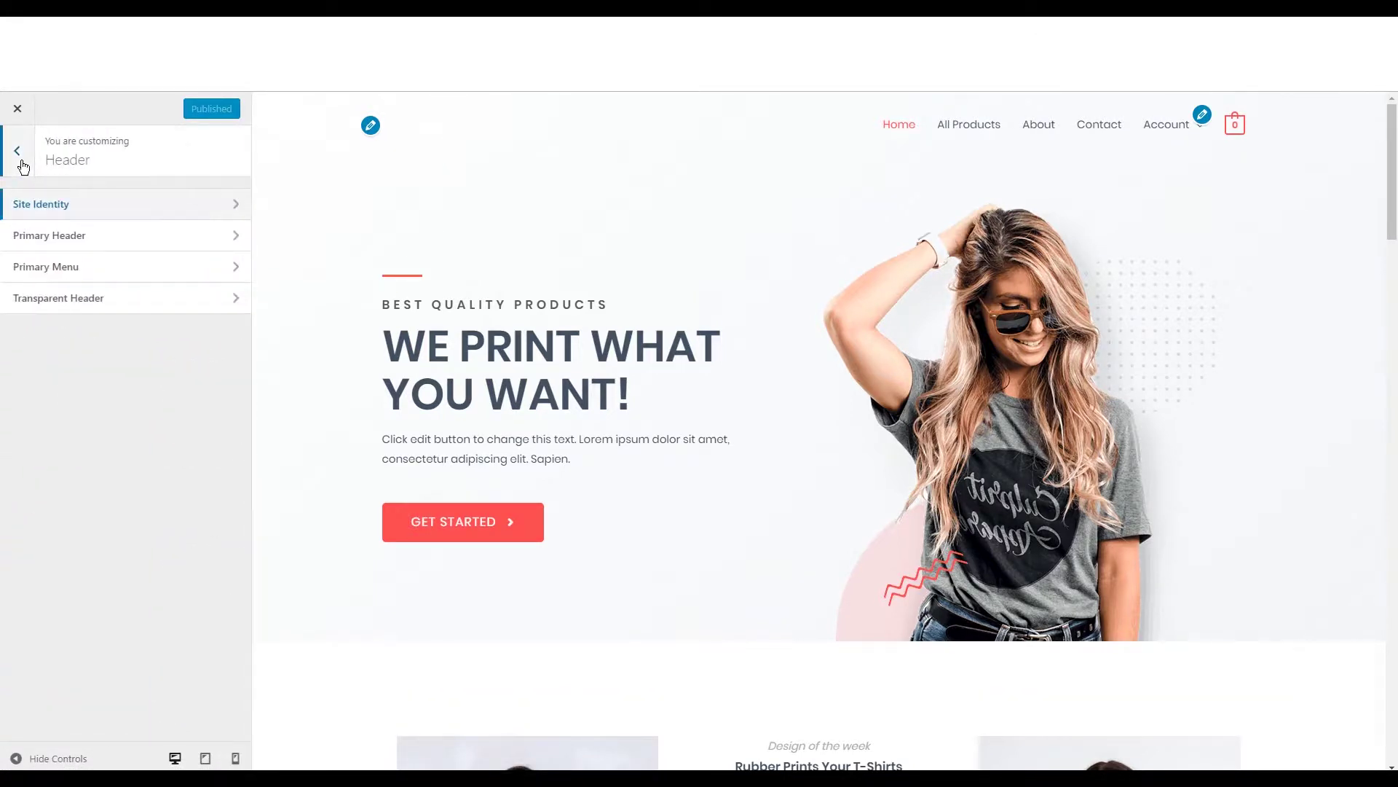
{"action": "left_click", "coordinate": [55, 307]}
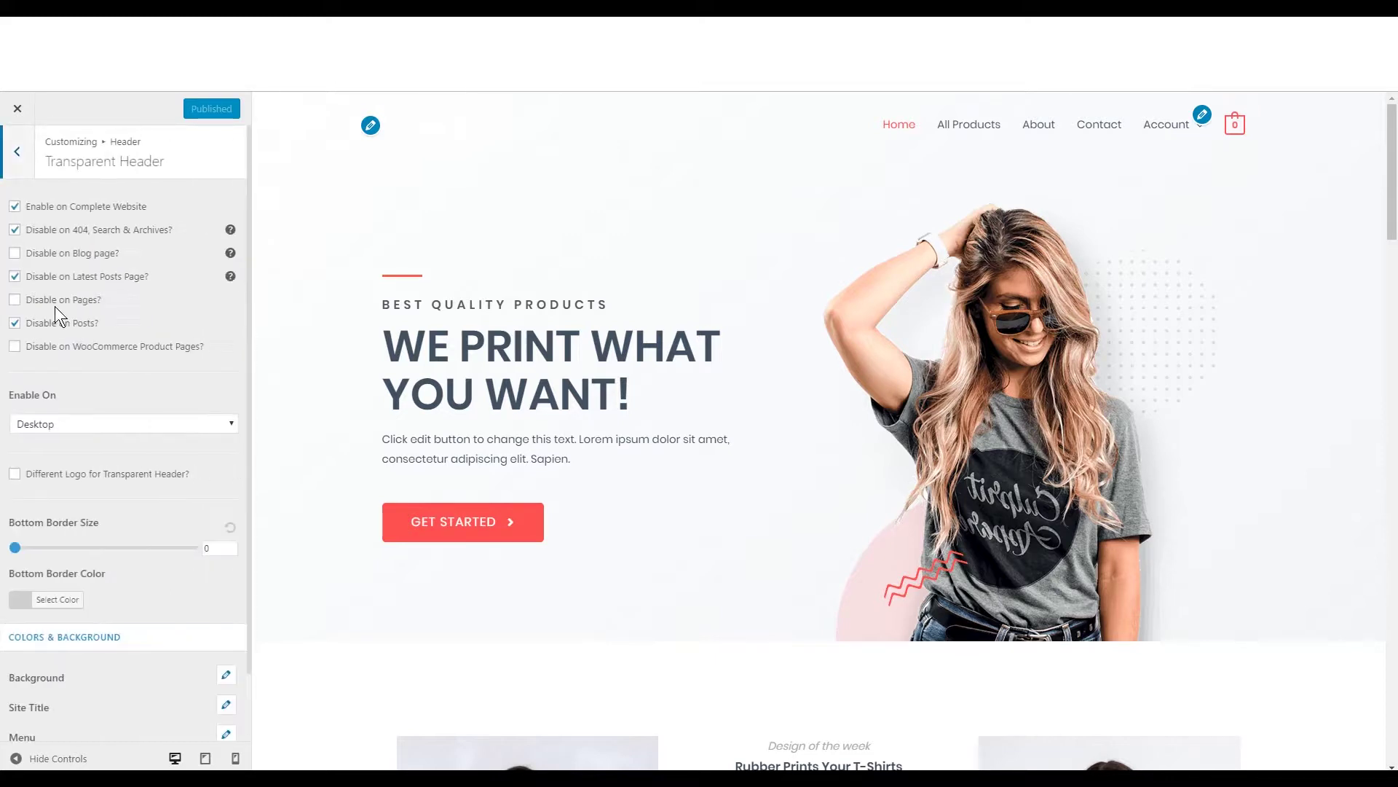
{"action": "scroll", "coordinate": [136, 423], "scroll_direction": "down", "scroll_amount": 1}
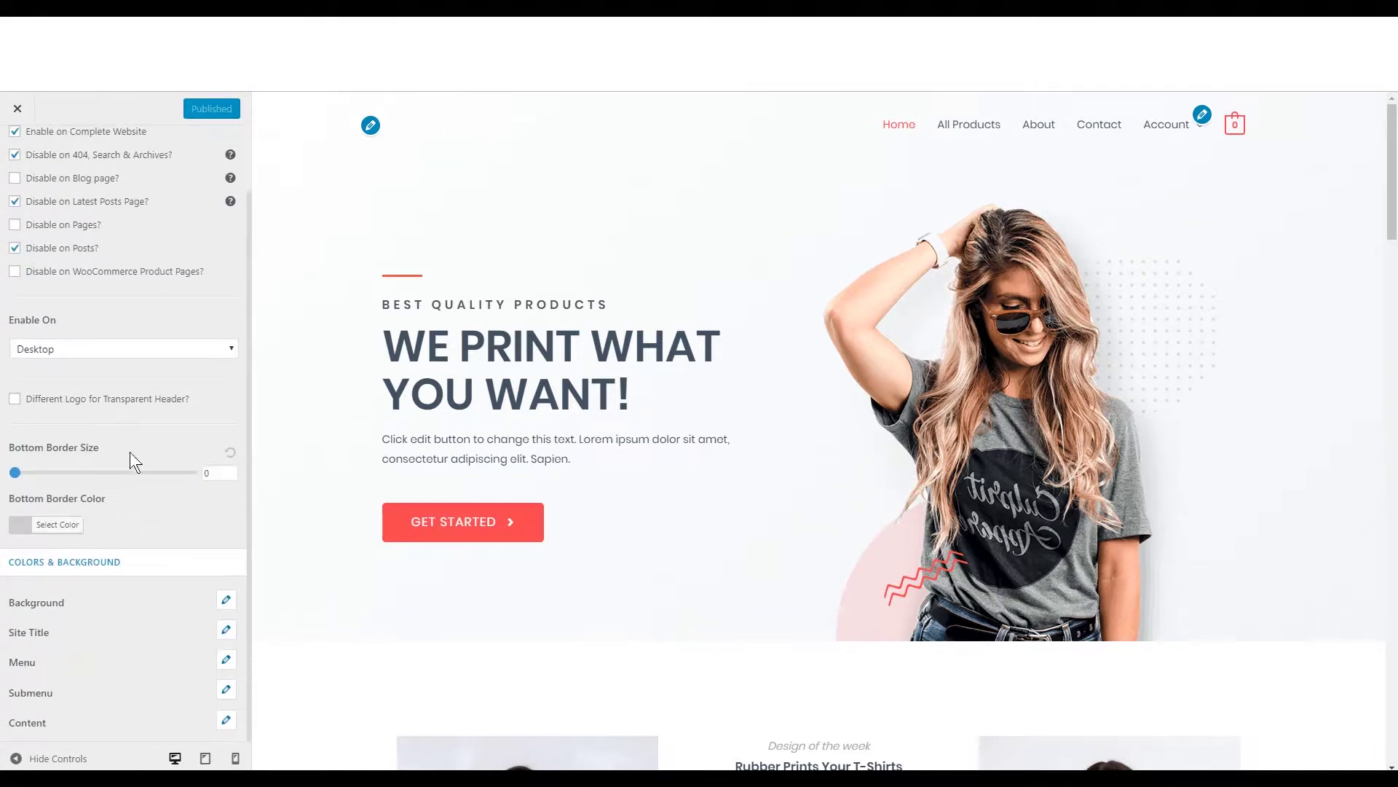
{"action": "left_click", "coordinate": [227, 631]}
{"action": "scroll", "coordinate": [172, 625], "scroll_direction": "down", "scroll_amount": 1}
{"action": "left_click", "coordinate": [72, 711]}
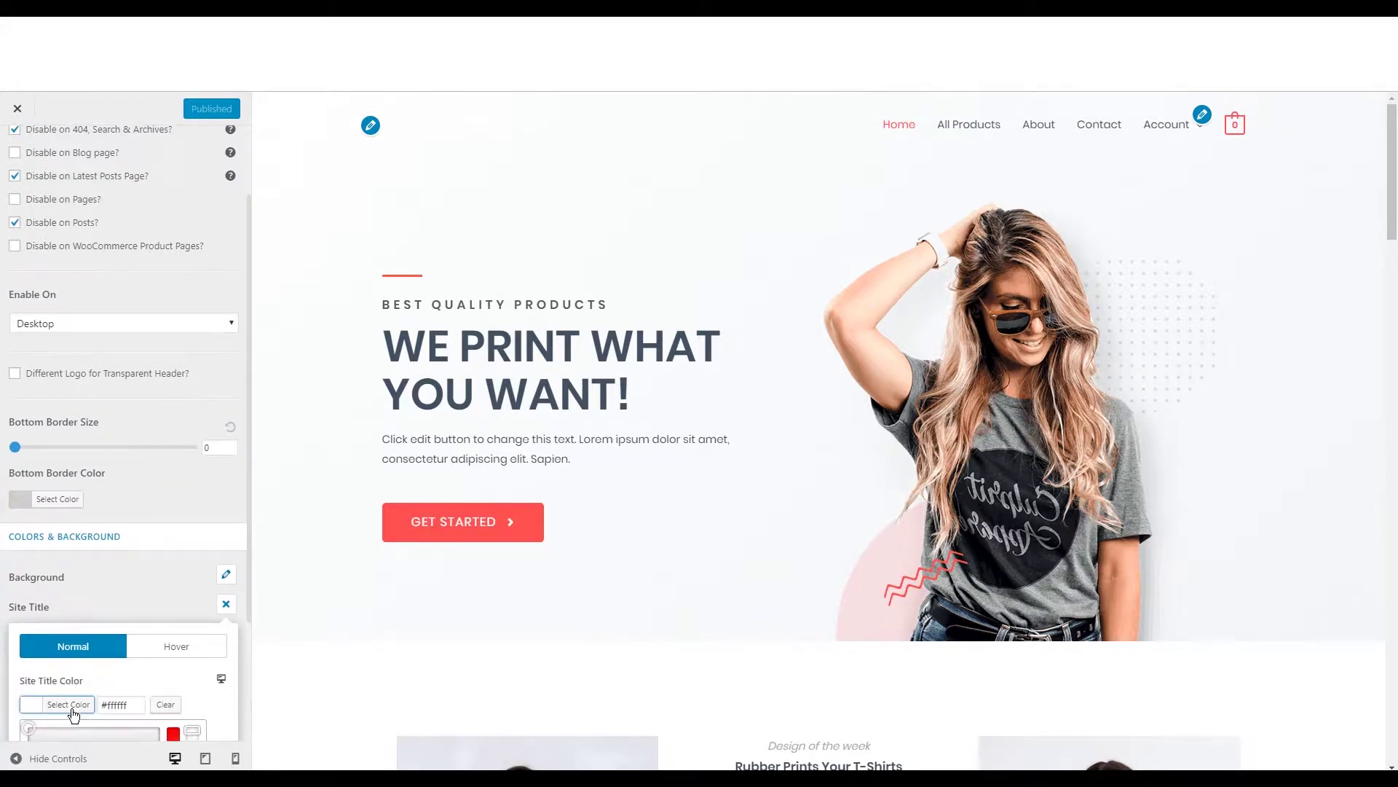
{"action": "scroll", "coordinate": [163, 676], "scroll_direction": "down", "scroll_amount": 3}
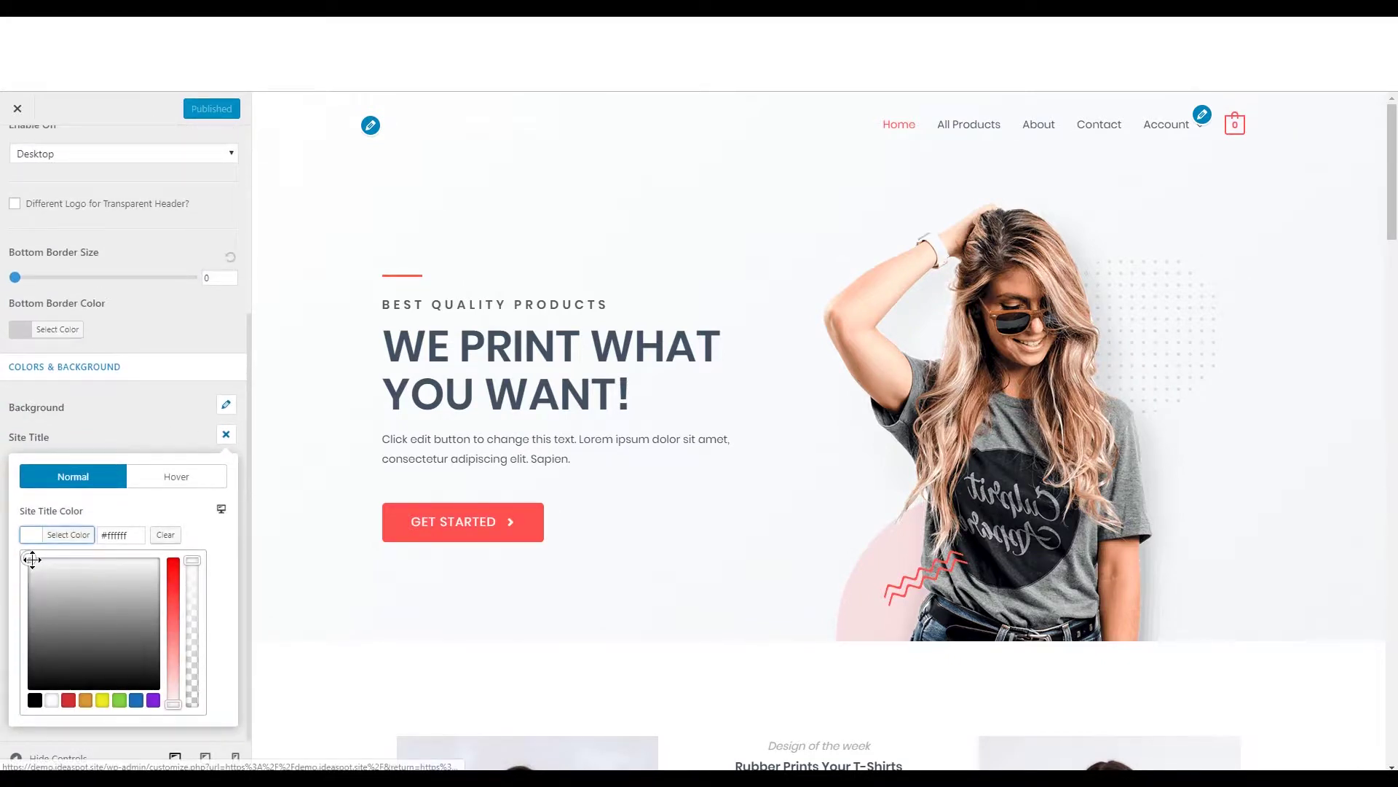
{"action": "left_click_drag", "start_coordinate": [32, 559], "coordinate": [29, 688]}
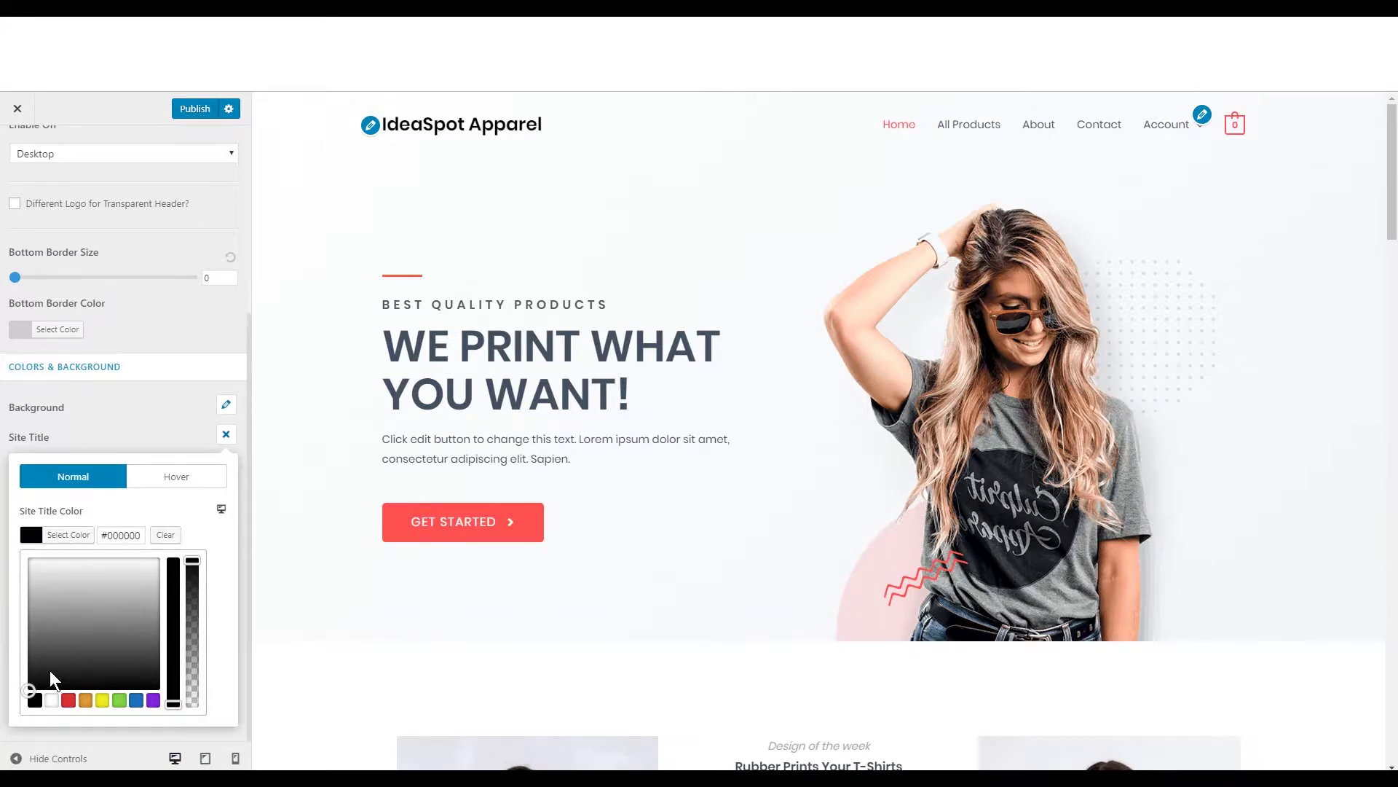
{"action": "left_click_drag", "start_coordinate": [32, 676], "coordinate": [4, 670]}
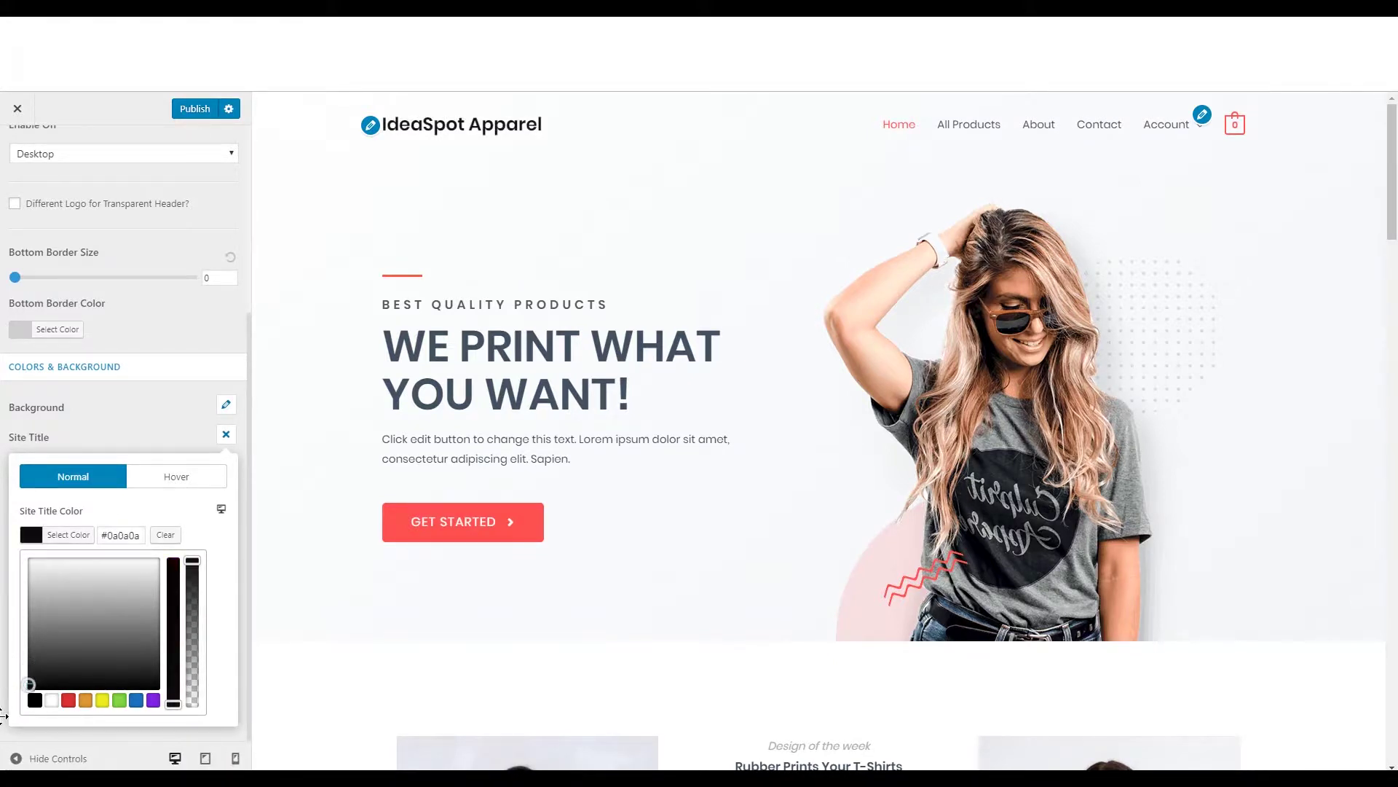
{"action": "left_click", "coordinate": [4, 670]}
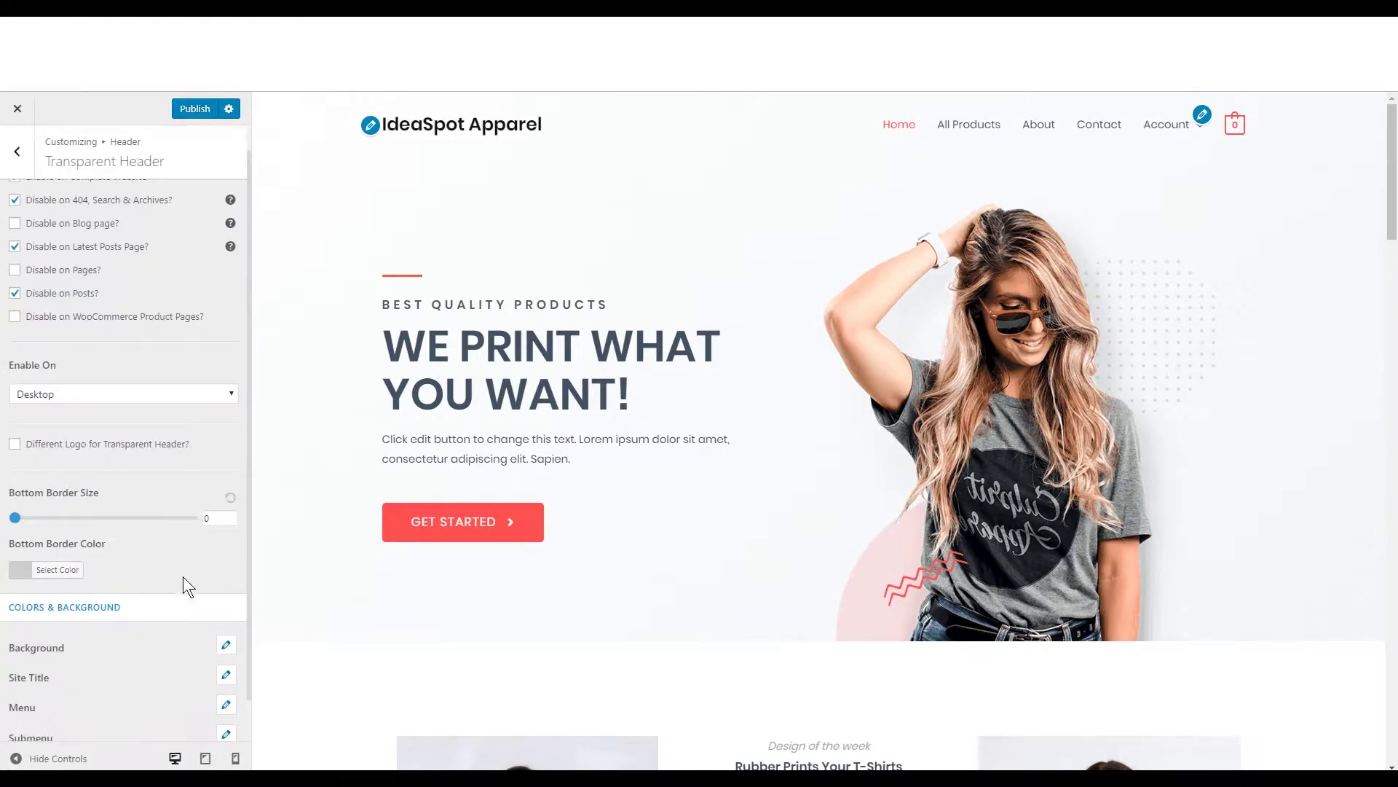
Step: Lower the opacity of the transparent header's site title color to a softer dark grey, and publish the change
{"action": "left_click", "coordinate": [224, 673]}
{"action": "scroll", "coordinate": [191, 680], "scroll_direction": "down", "scroll_amount": 1}
{"action": "scroll", "coordinate": [164, 690], "scroll_direction": "down", "scroll_amount": 1}
{"action": "left_click", "coordinate": [61, 715]}
{"action": "scroll", "coordinate": [146, 641], "scroll_direction": "down", "scroll_amount": 5}
{"action": "left_click_drag", "start_coordinate": [194, 567], "coordinate": [190, 615]}
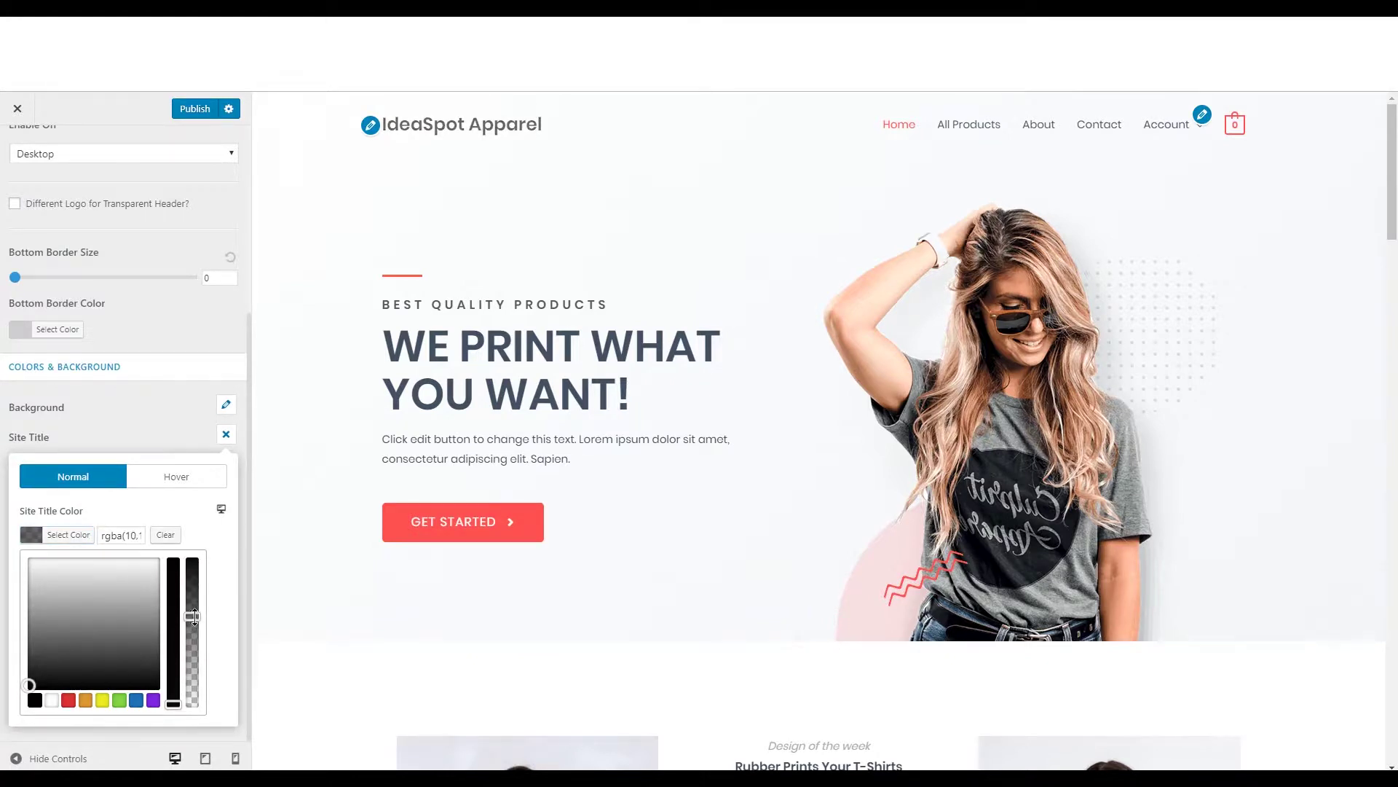
{"action": "left_click_drag", "start_coordinate": [191, 619], "coordinate": [196, 611]}
{"action": "left_click", "coordinate": [177, 111]}
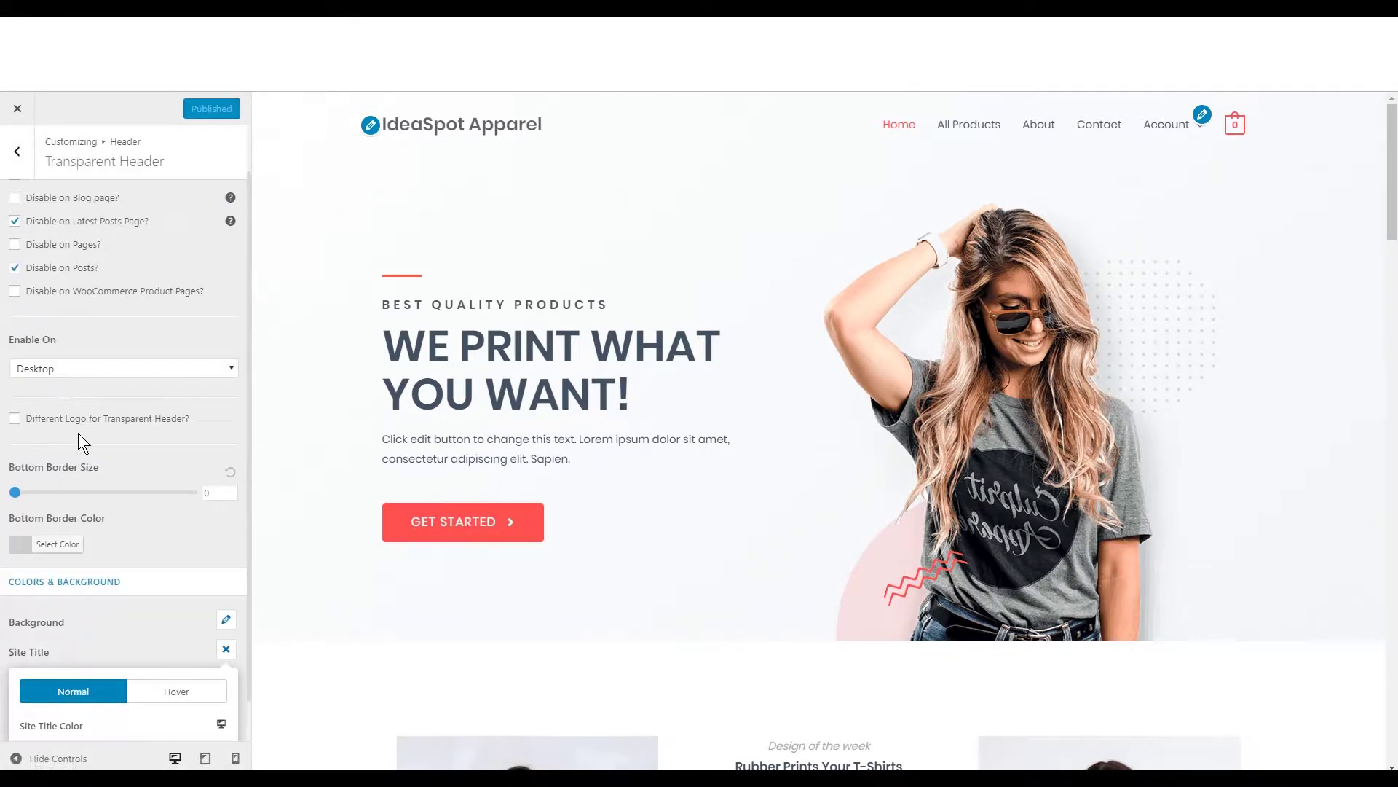
{"action": "scroll", "coordinate": [77, 433], "scroll_direction": "up", "scroll_amount": 1}
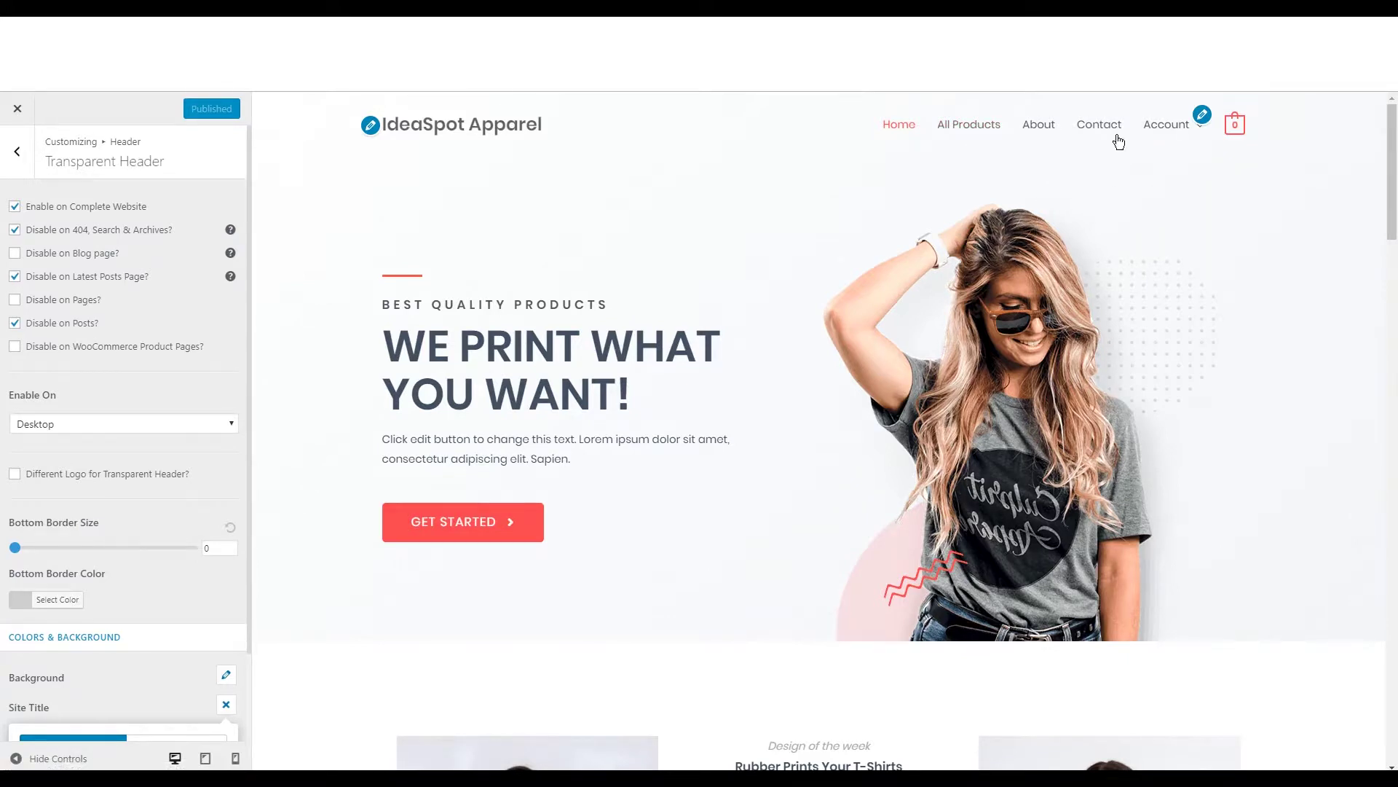
Step: Remove the About page from the Main Menu and publish the change
{"action": "mouse_move", "coordinate": [1165, 134]}
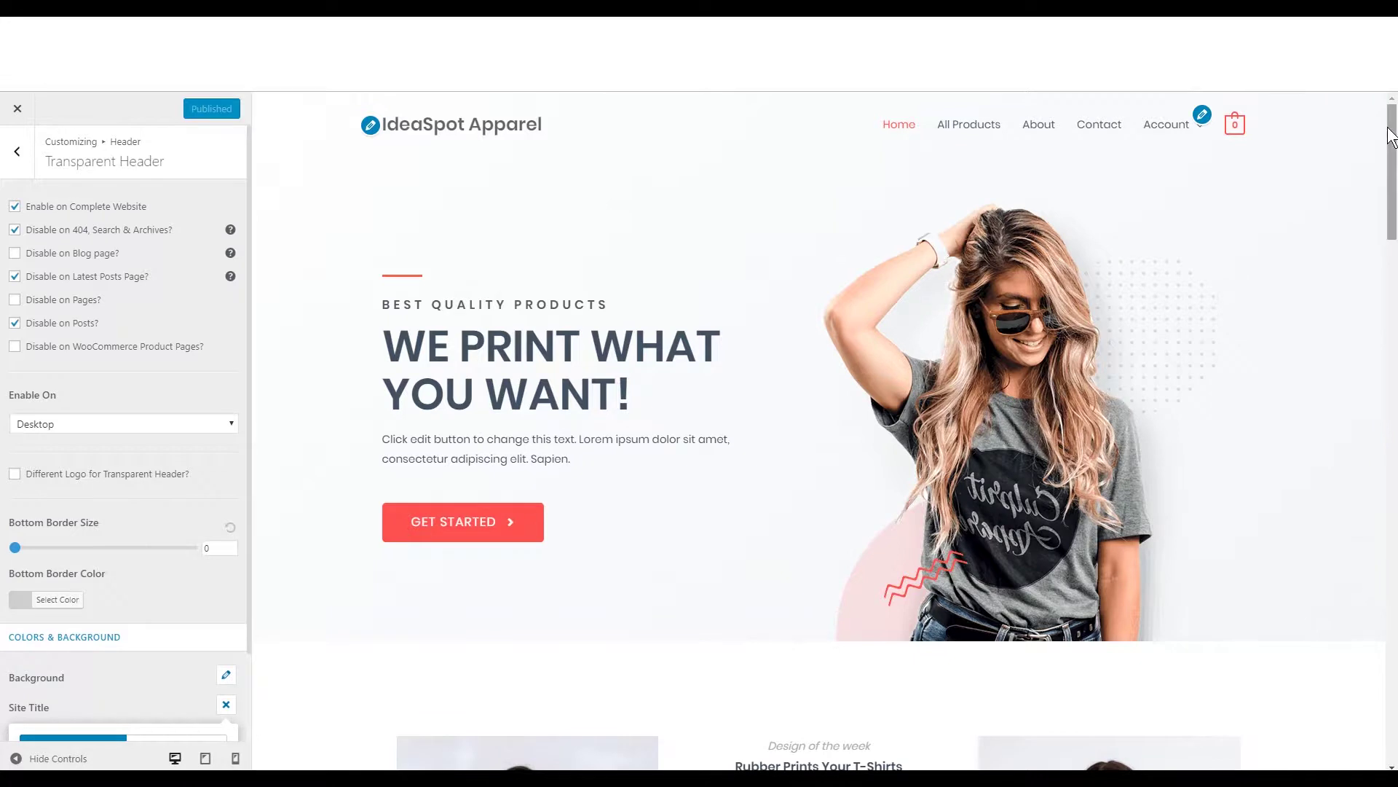
{"action": "left_click", "coordinate": [1202, 120]}
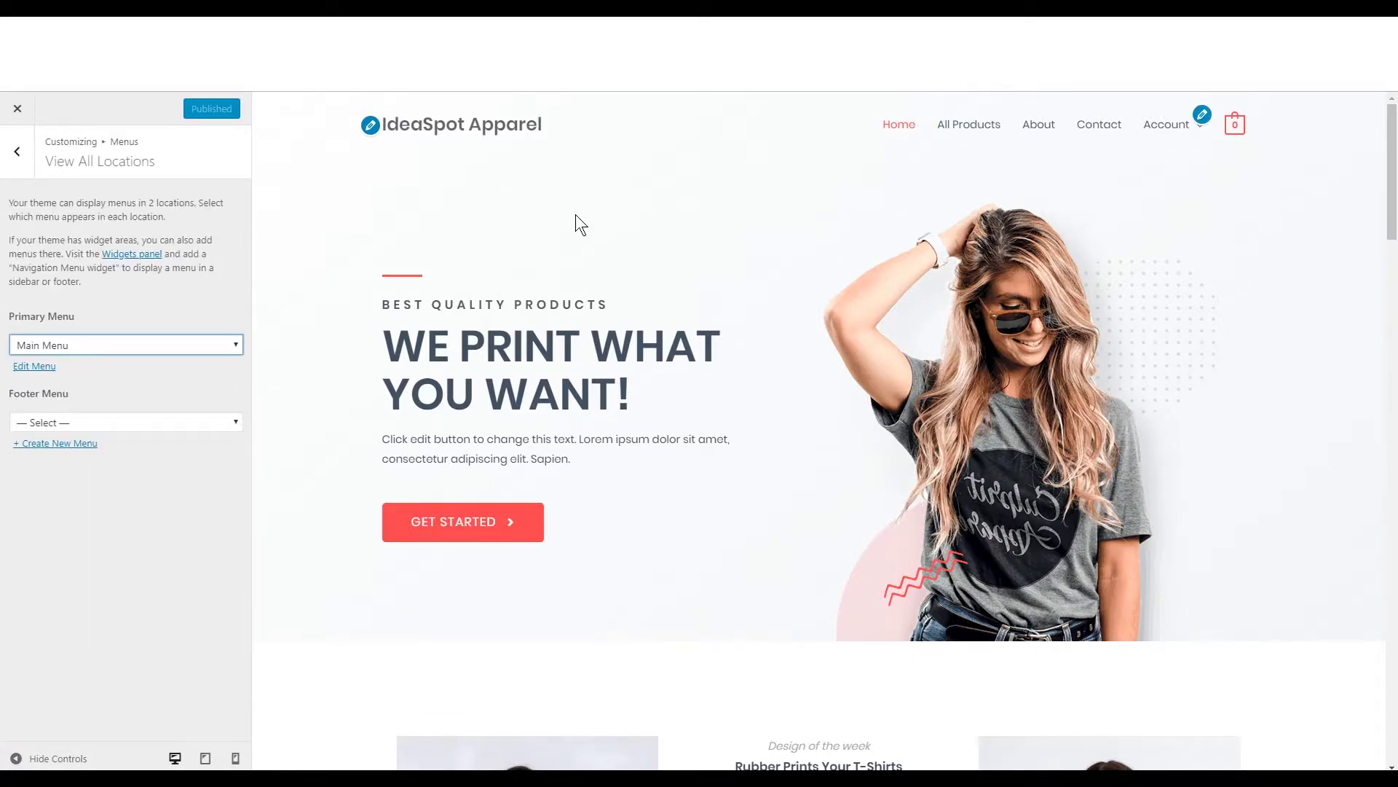
{"action": "left_click", "coordinate": [16, 166]}
{"action": "left_click", "coordinate": [18, 169]}
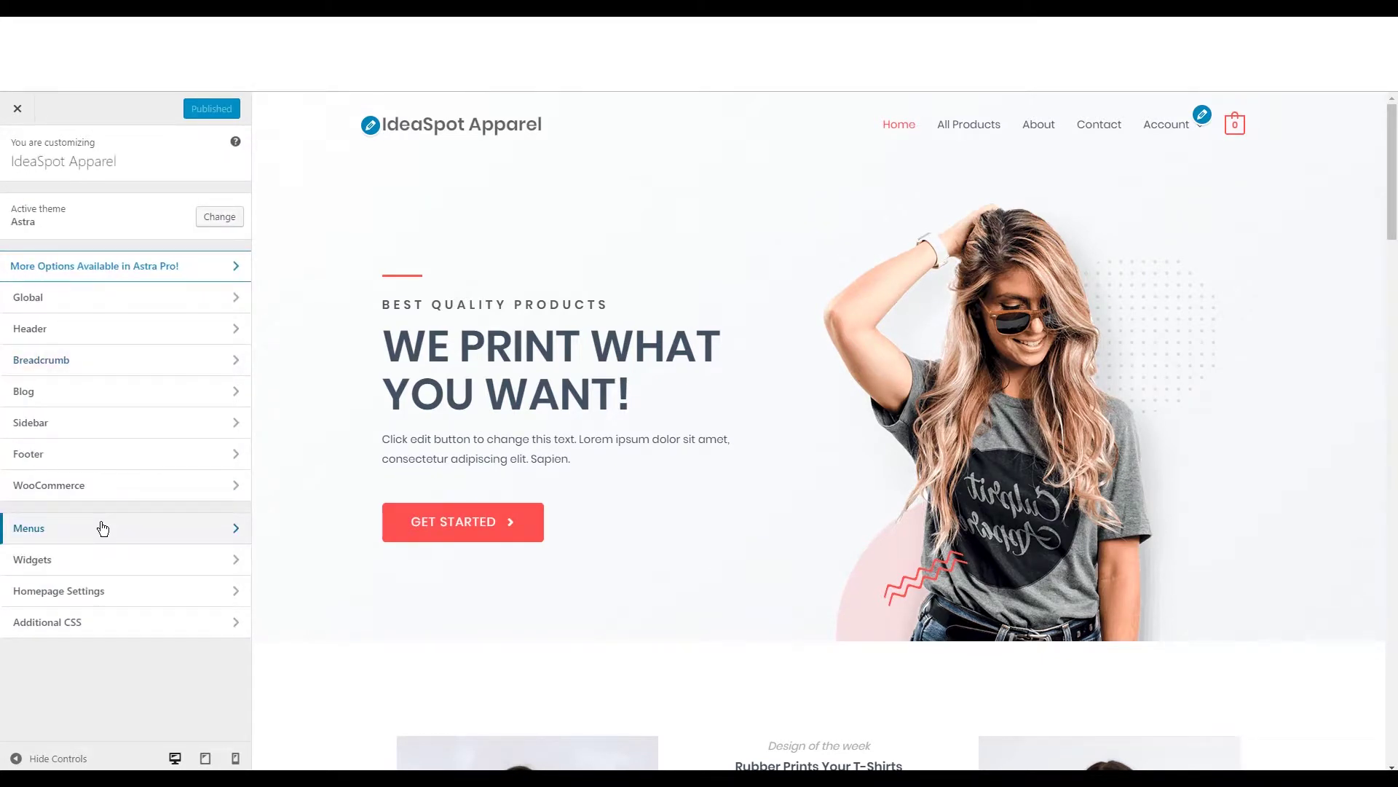
{"action": "left_click", "coordinate": [66, 536]}
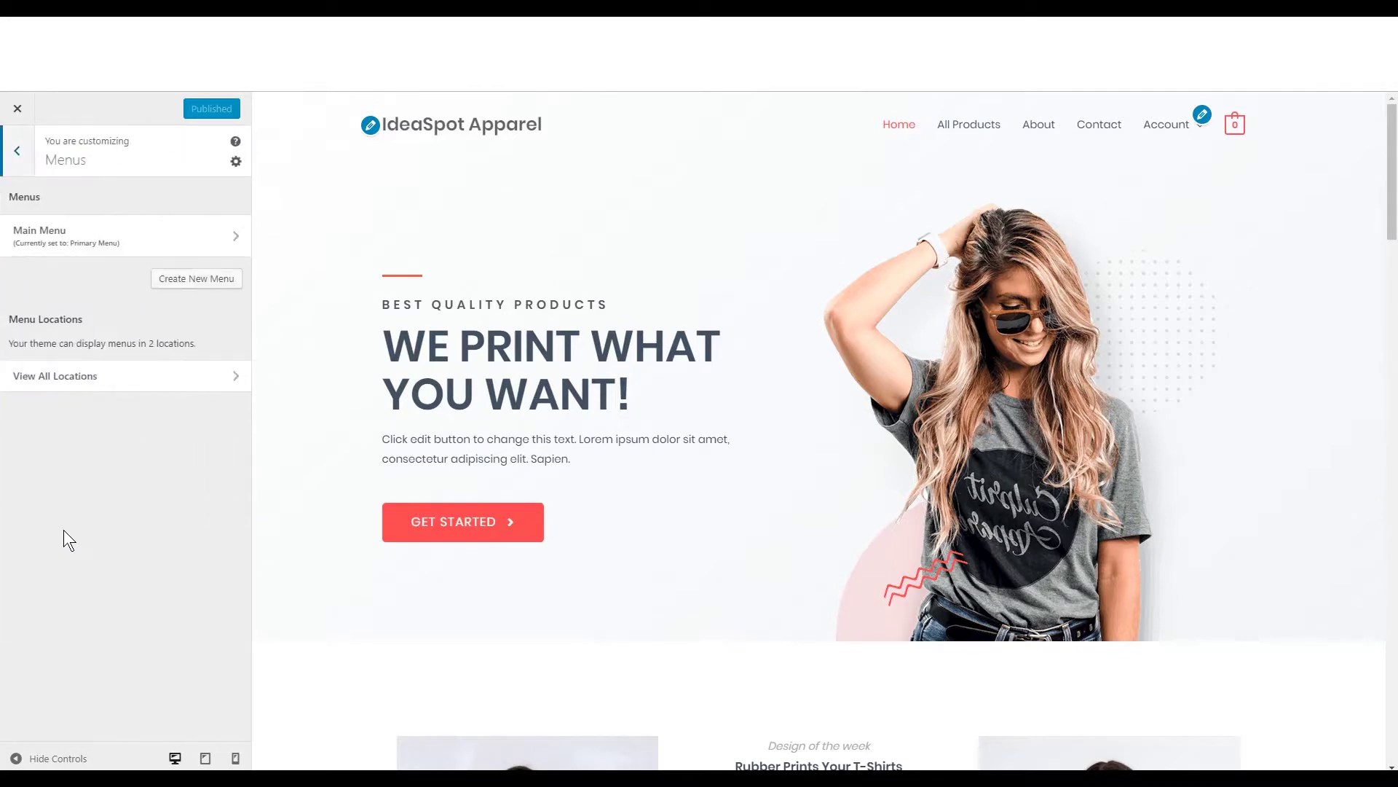
{"action": "left_click", "coordinate": [101, 237]}
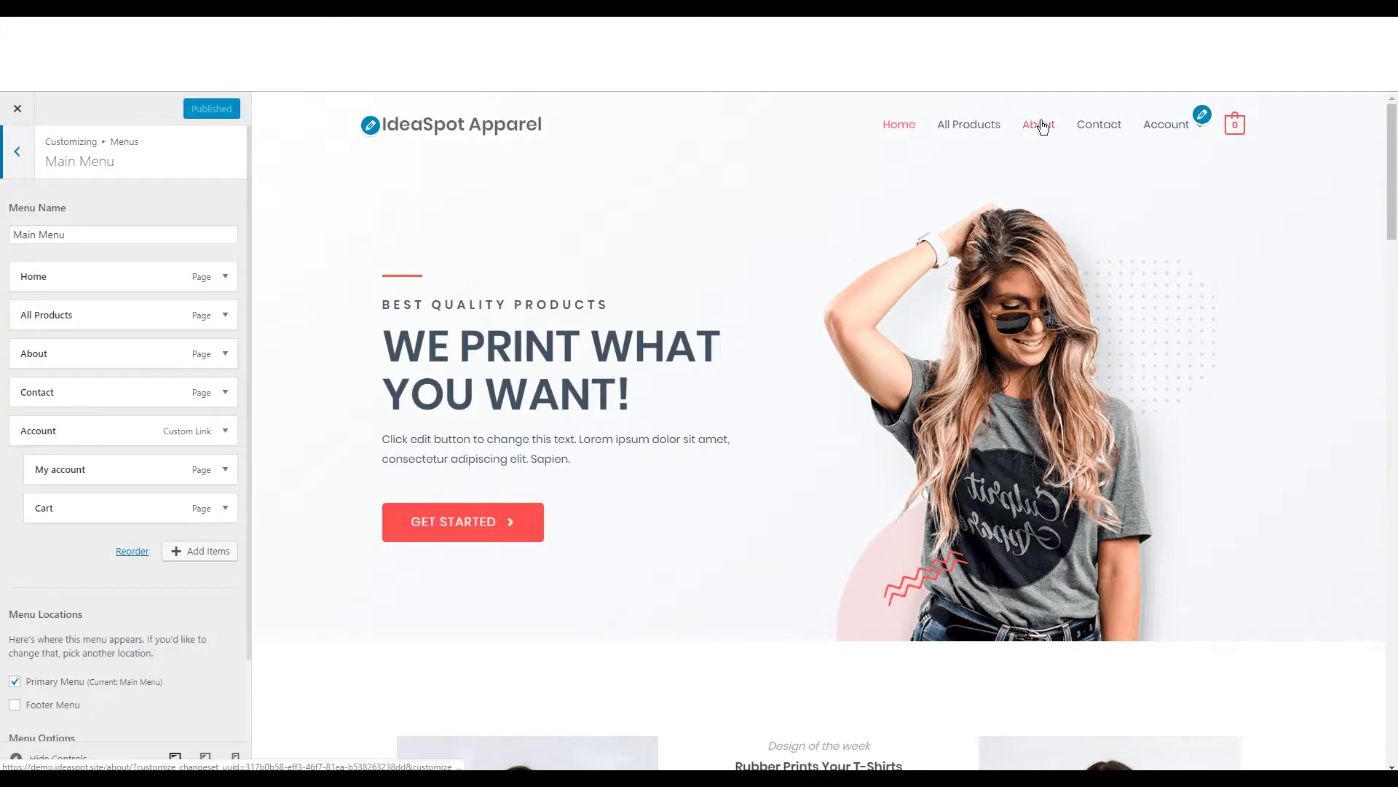
{"action": "left_click", "coordinate": [177, 557]}
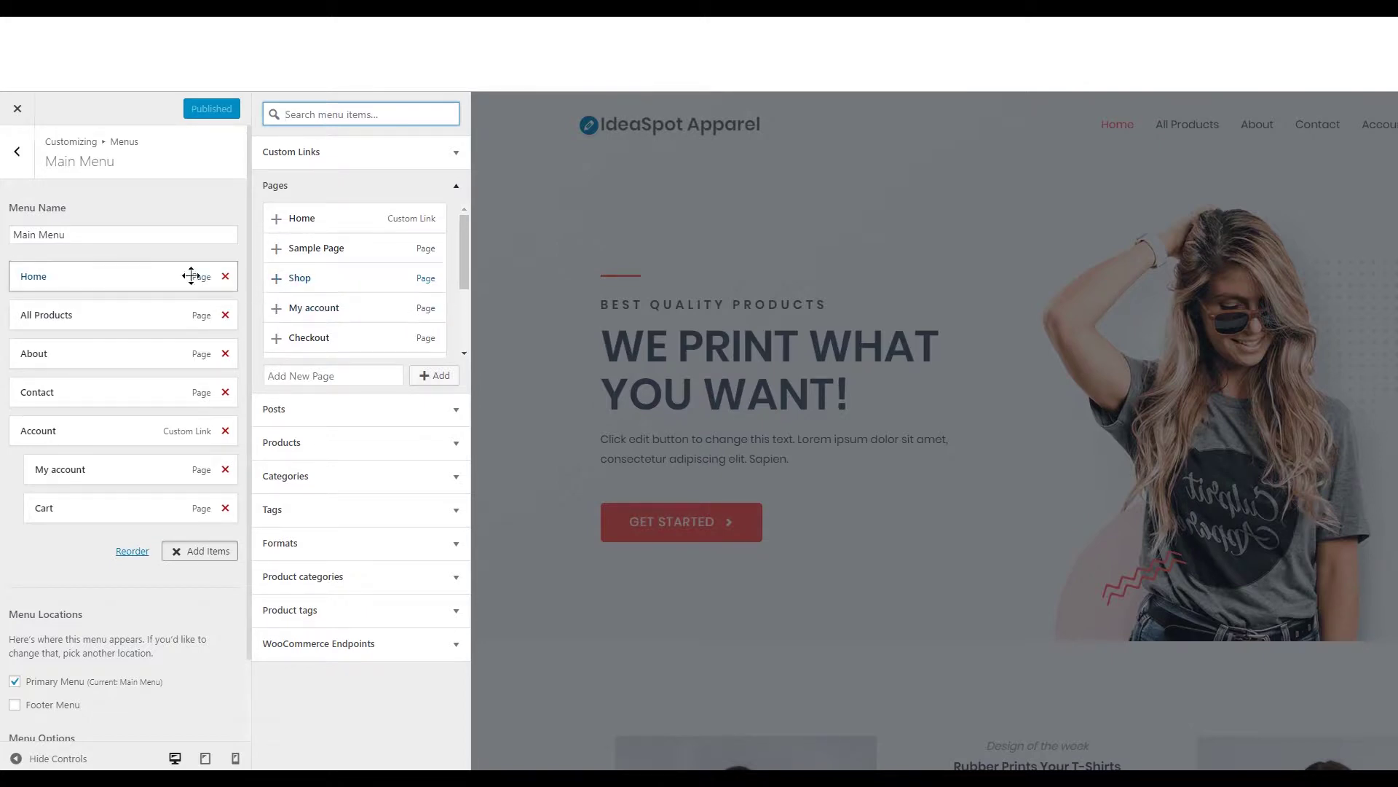
{"action": "left_click", "coordinate": [225, 354]}
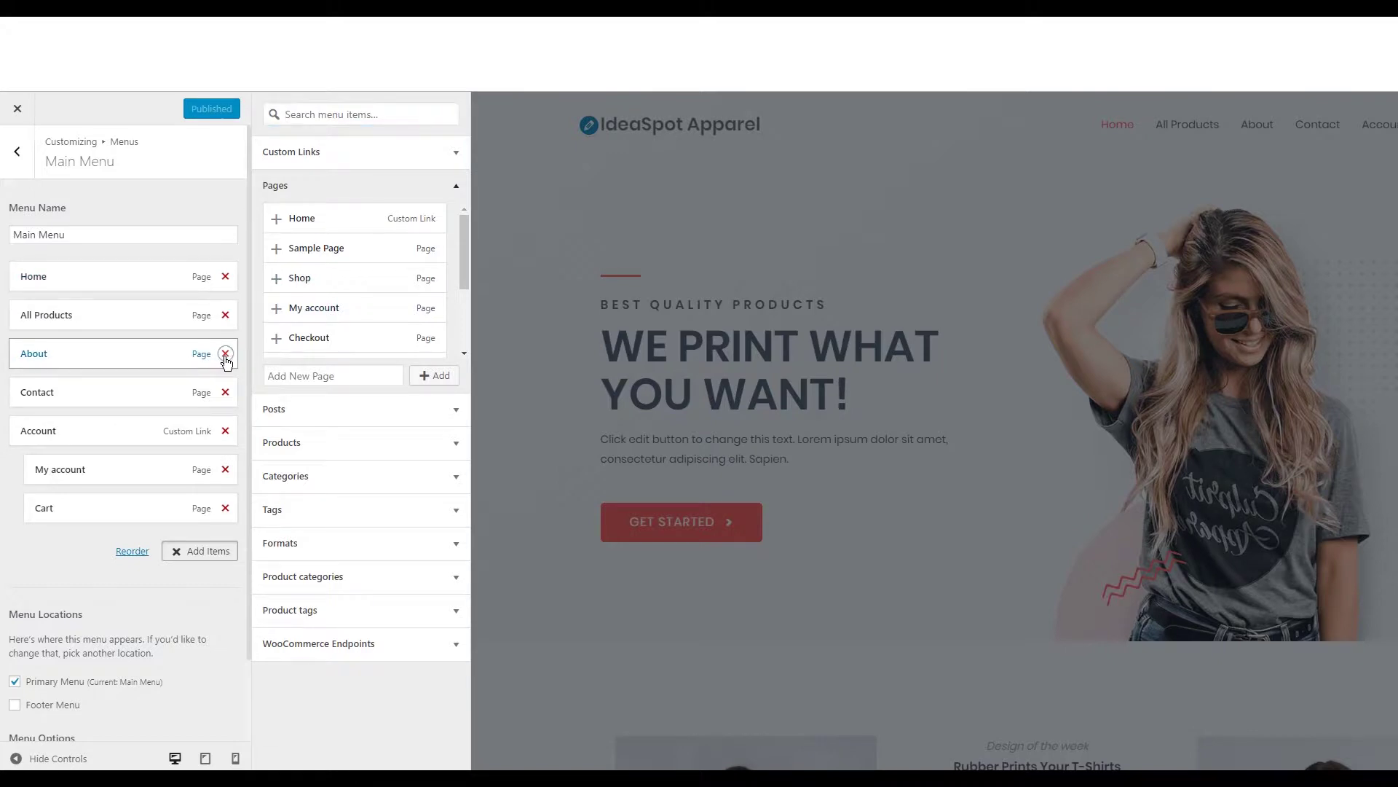
{"action": "left_click", "coordinate": [182, 111]}
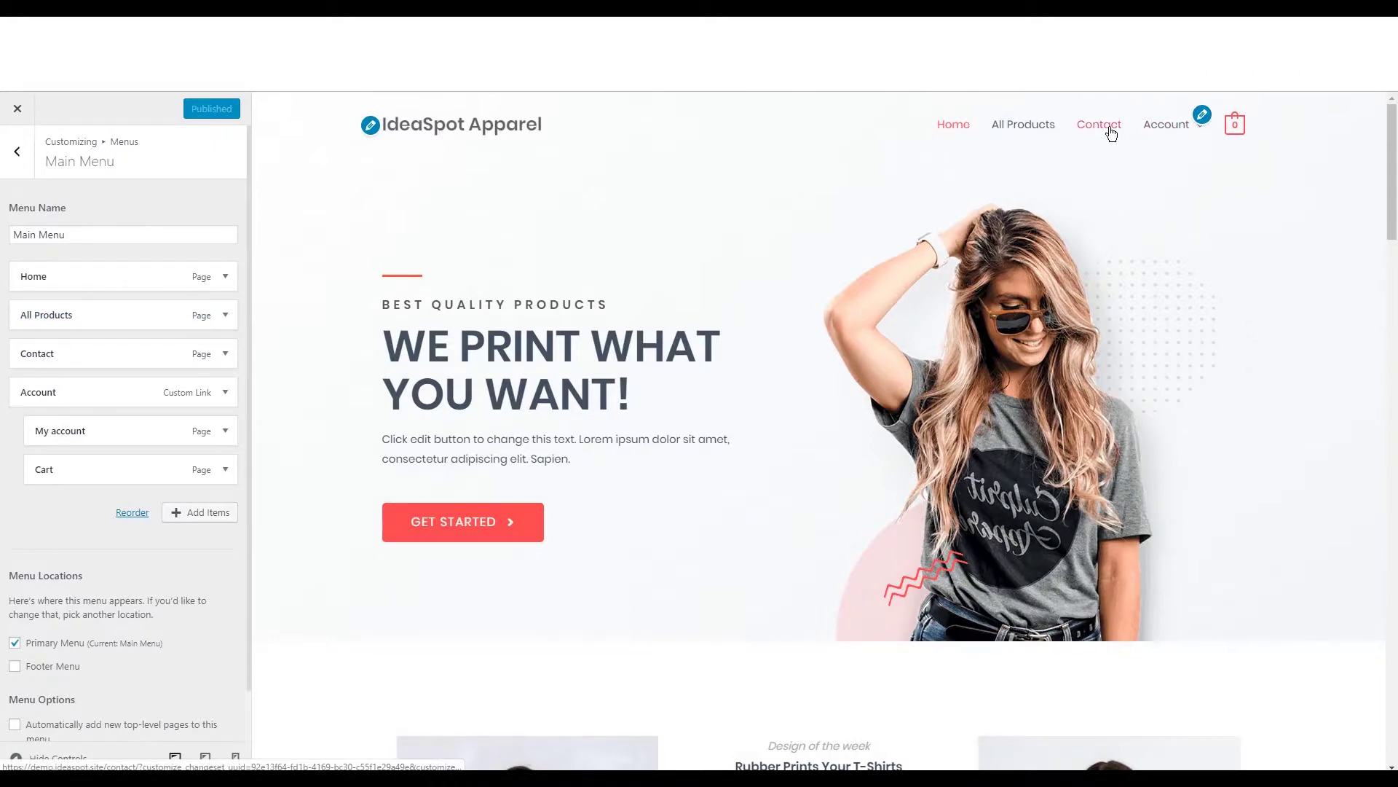
Step: Check the navigation menu in the mobile preview, and look over the home page's upper sections in the desktop preview
{"action": "left_click", "coordinate": [236, 759]}
{"action": "left_click", "coordinate": [901, 289]}
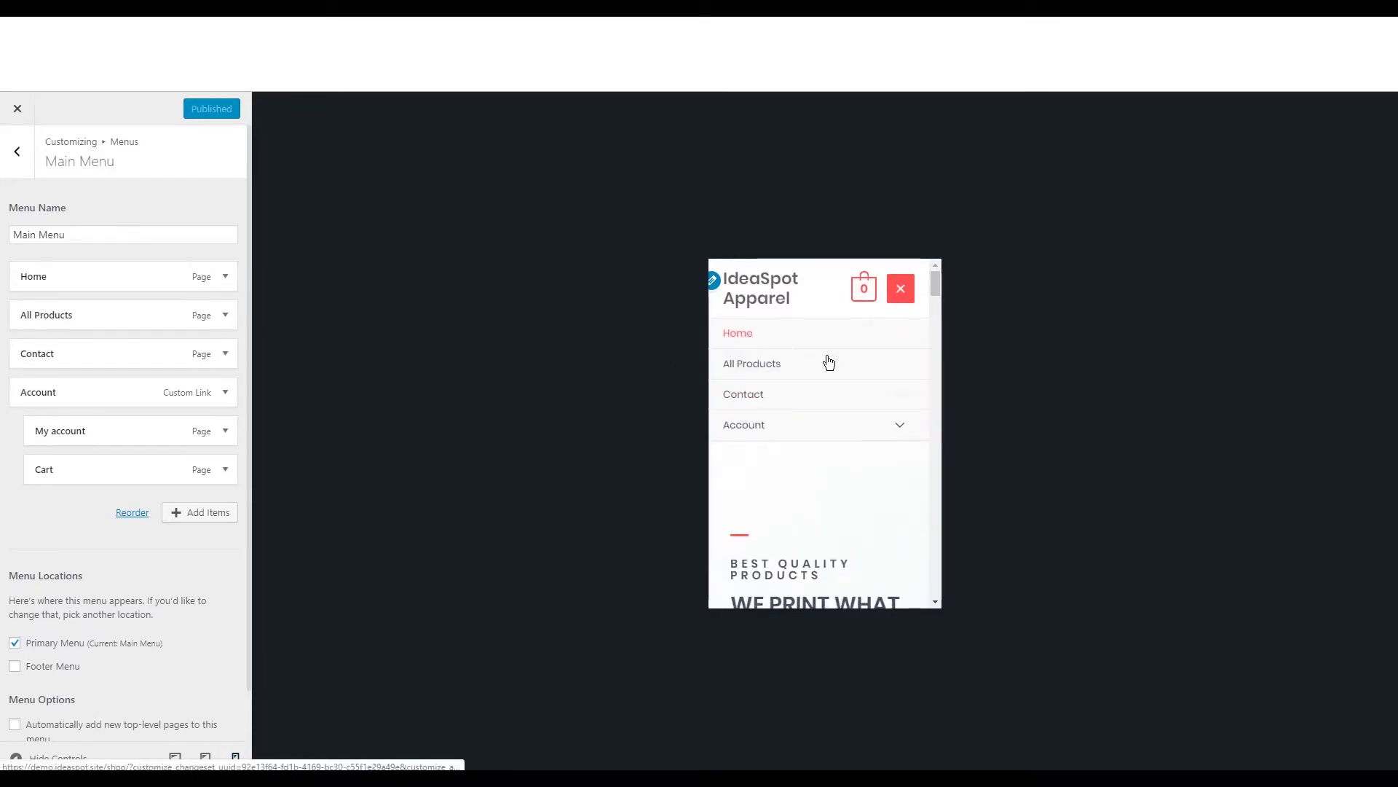
{"action": "left_click", "coordinate": [901, 289]}
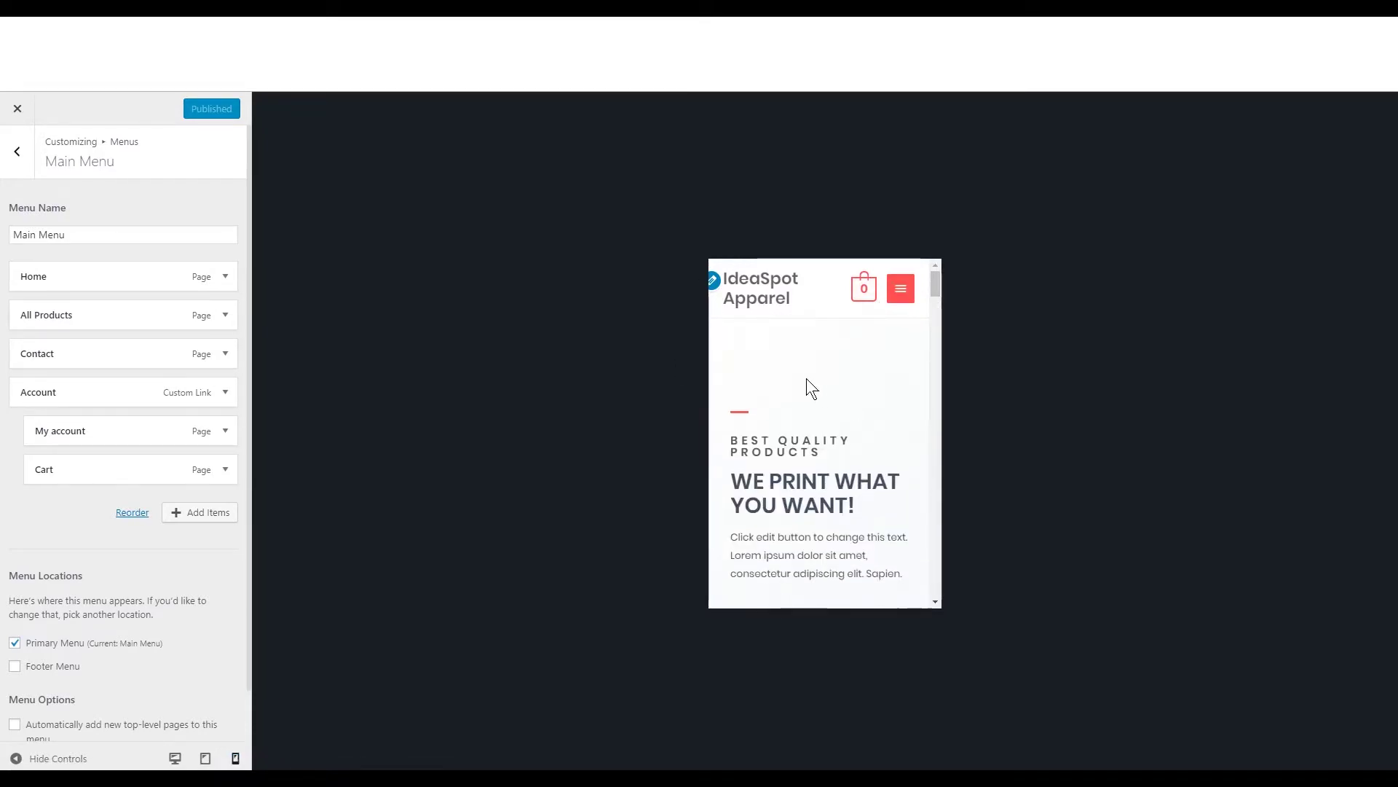
{"action": "left_click", "coordinate": [175, 758]}
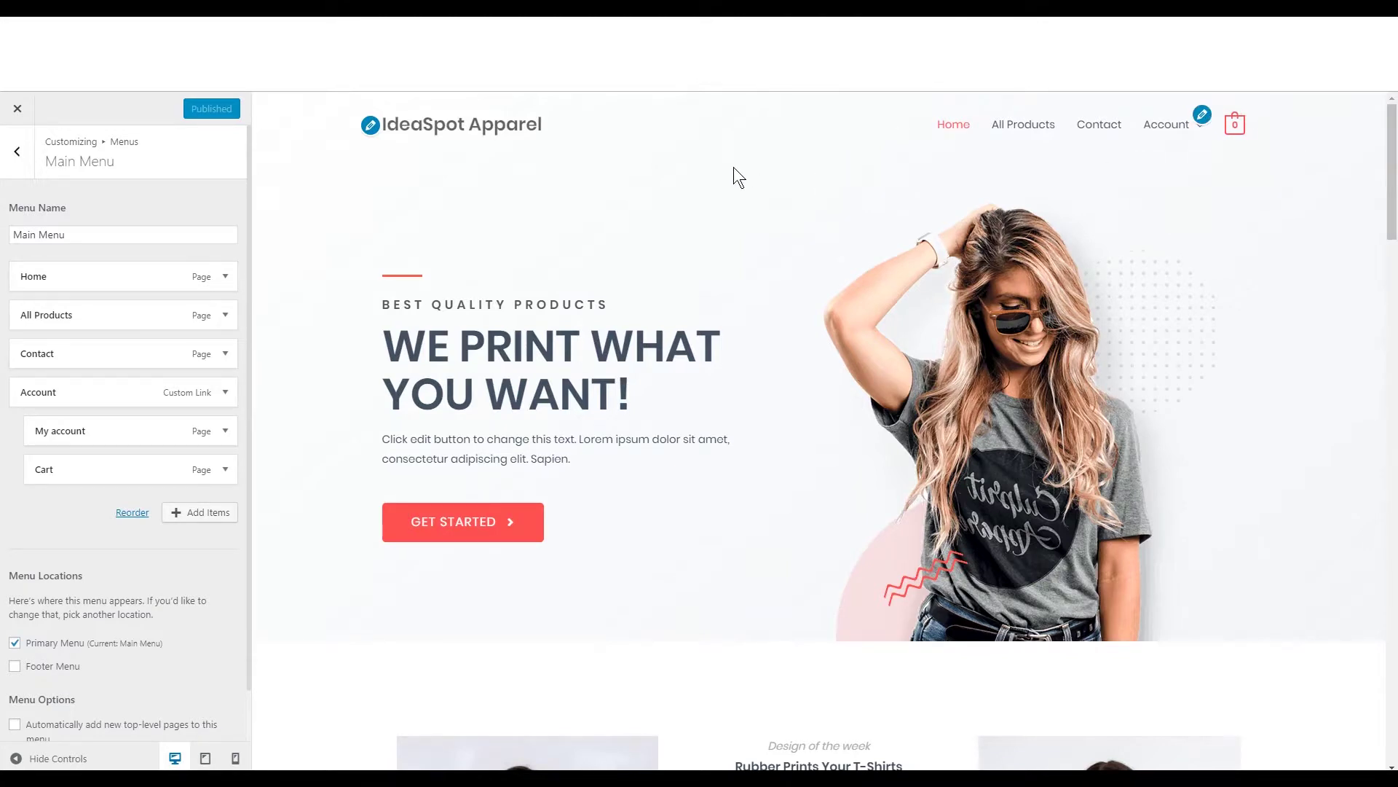
{"action": "scroll", "coordinate": [1395, 175], "scroll_direction": "down", "scroll_amount": 1}
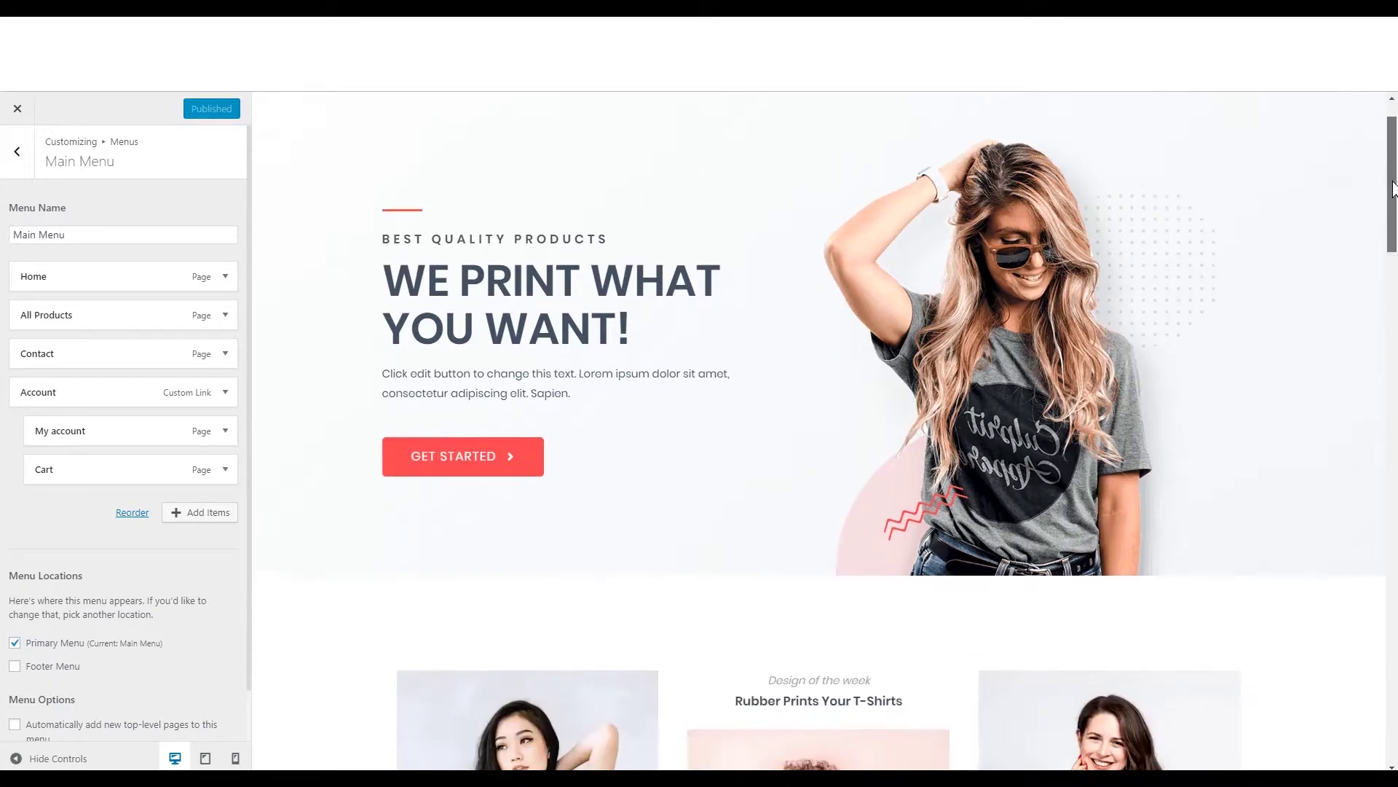
{"action": "scroll", "coordinate": [827, 303], "scroll_direction": "down", "scroll_amount": 2}
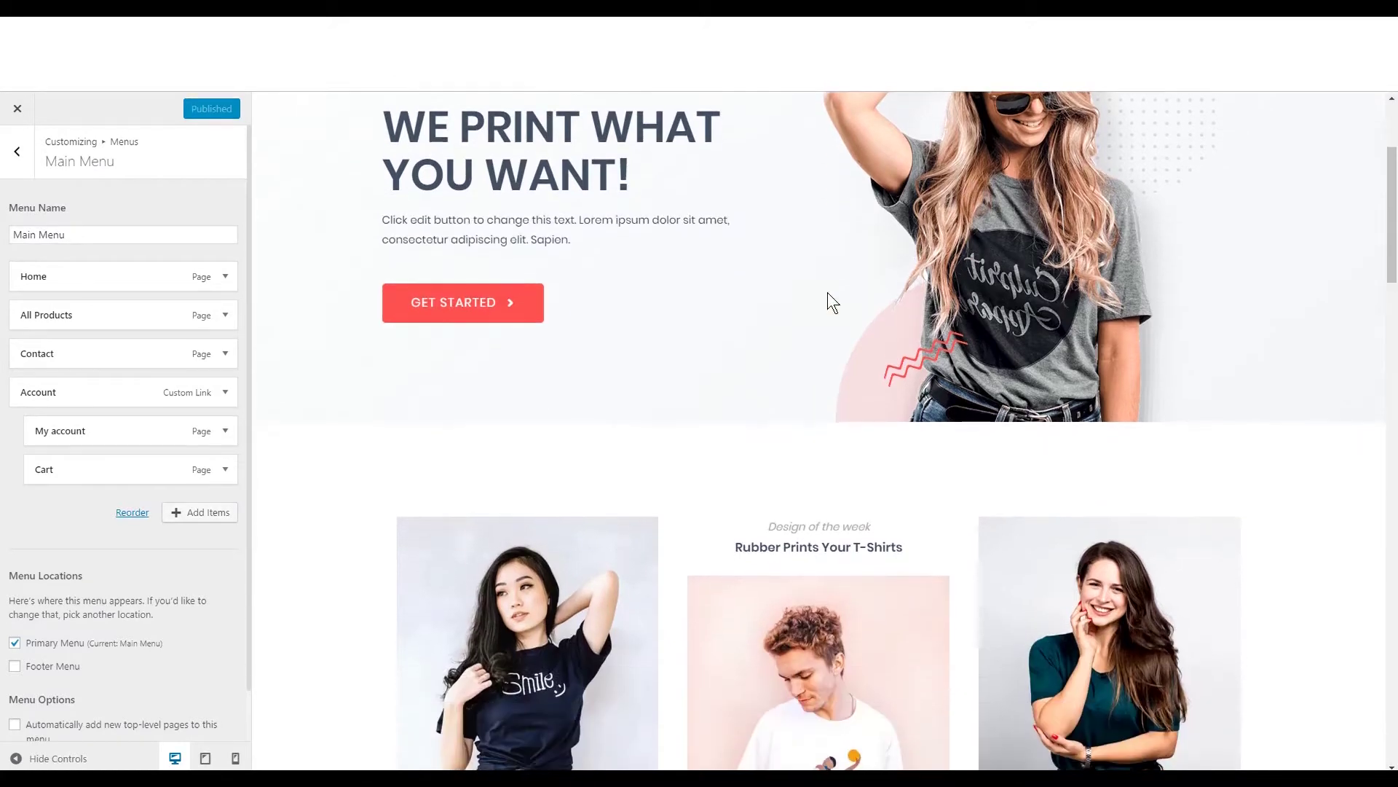
{"action": "left_click_drag", "start_coordinate": [1393, 233], "coordinate": [1392, 304]}
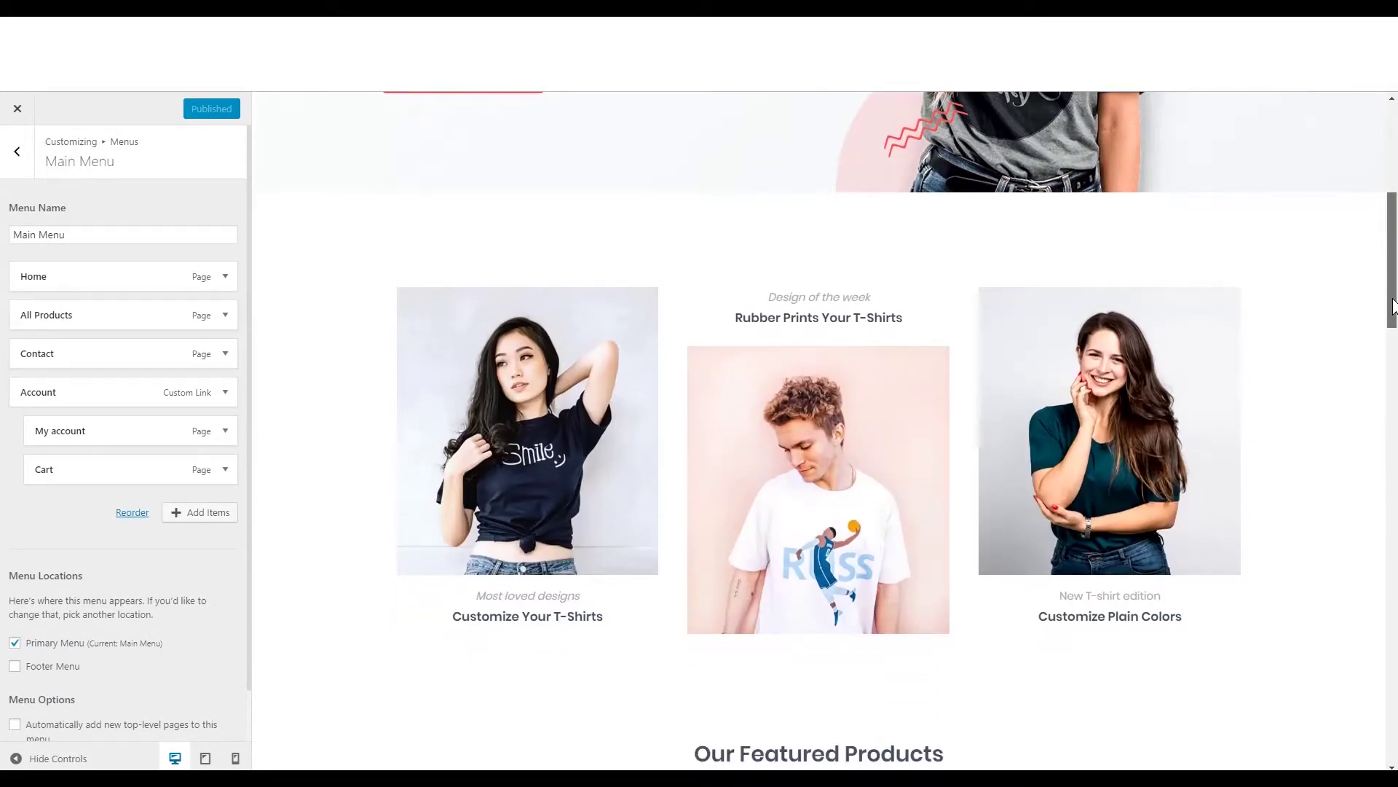
{"action": "left_click_drag", "start_coordinate": [1392, 305], "coordinate": [1383, 209]}
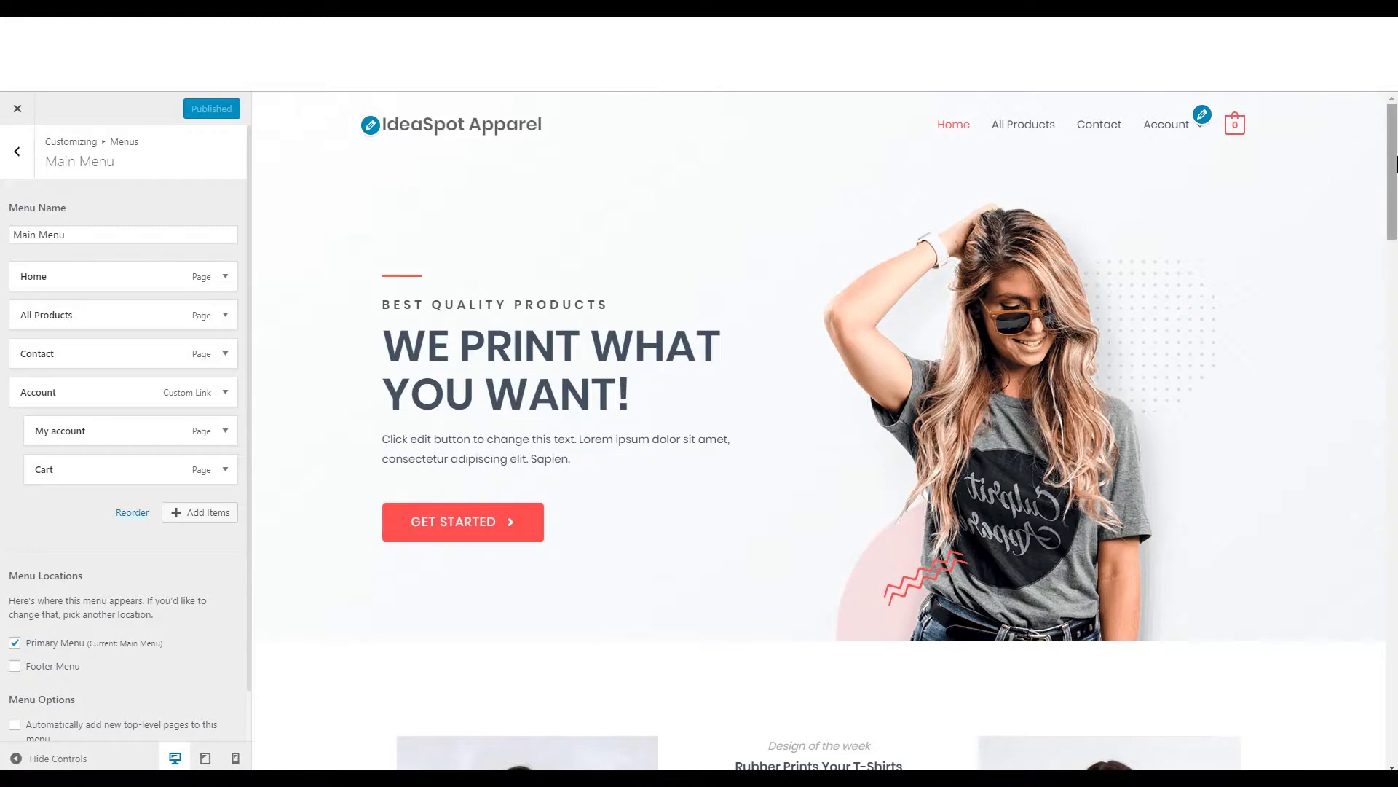
Step: Examine the menu locations, the Site Identity settings and the Primary Header layout options in the Customizer
{"action": "left_click", "coordinate": [1202, 115]}
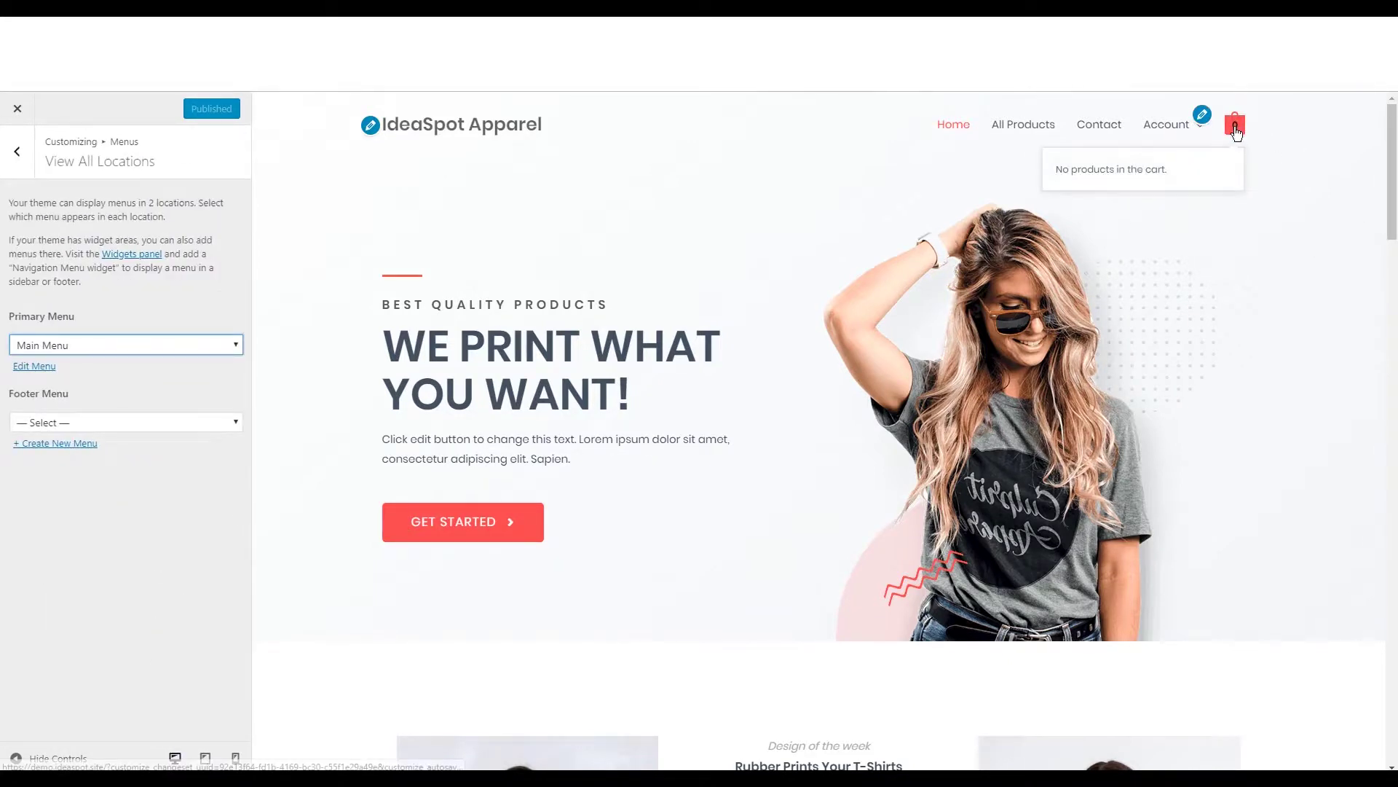
{"action": "left_click", "coordinate": [20, 154]}
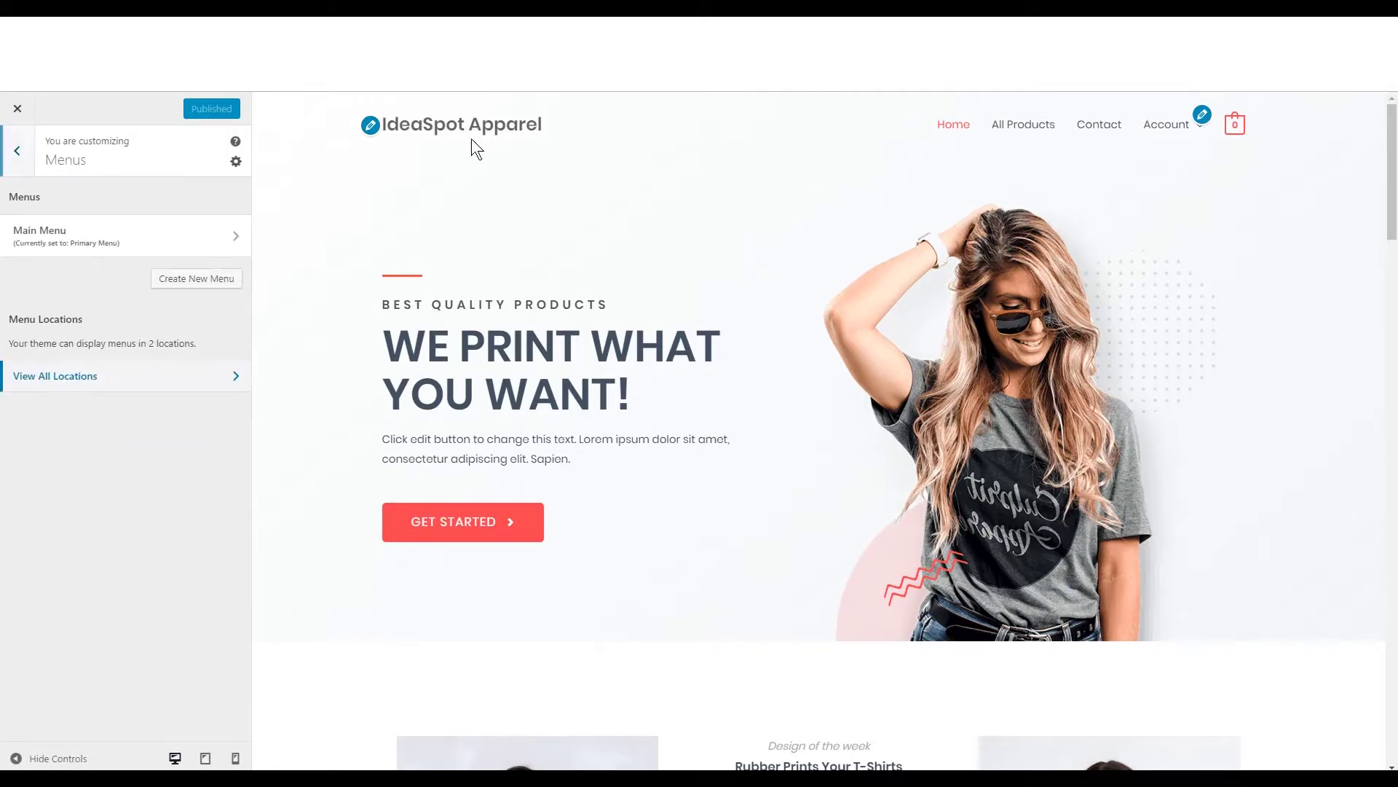
{"action": "left_click", "coordinate": [372, 126]}
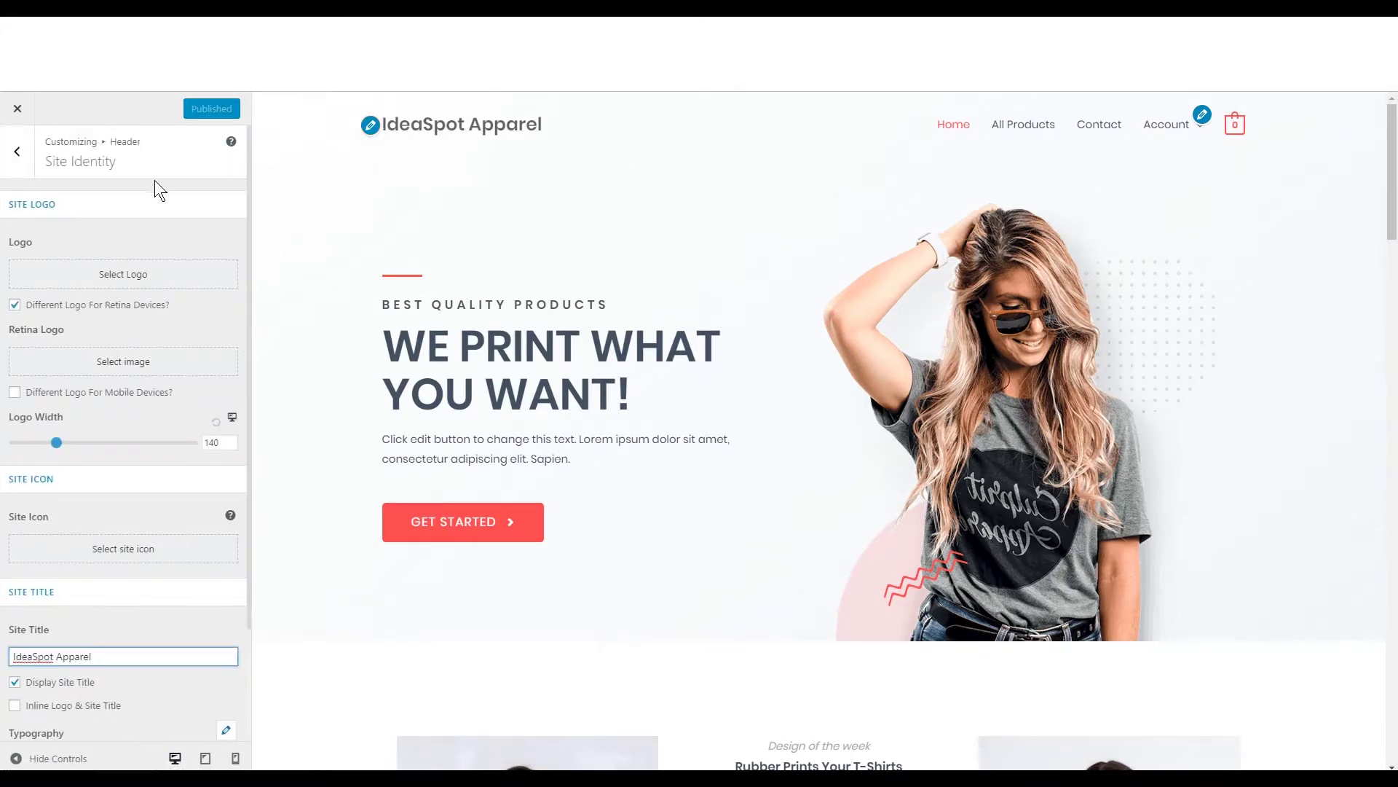
{"action": "scroll", "coordinate": [131, 317], "scroll_direction": "down", "scroll_amount": 2}
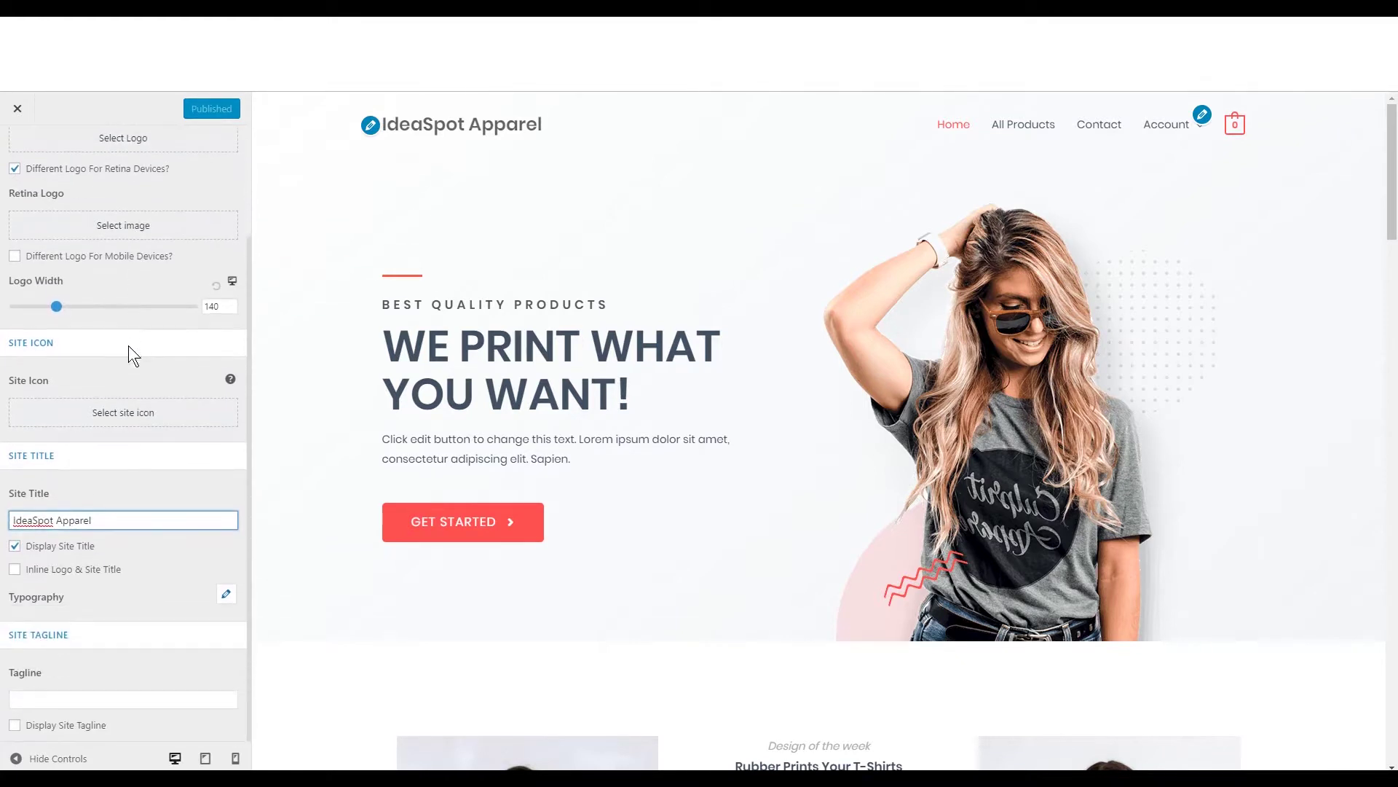
{"action": "scroll", "coordinate": [133, 600], "scroll_direction": "up", "scroll_amount": 2}
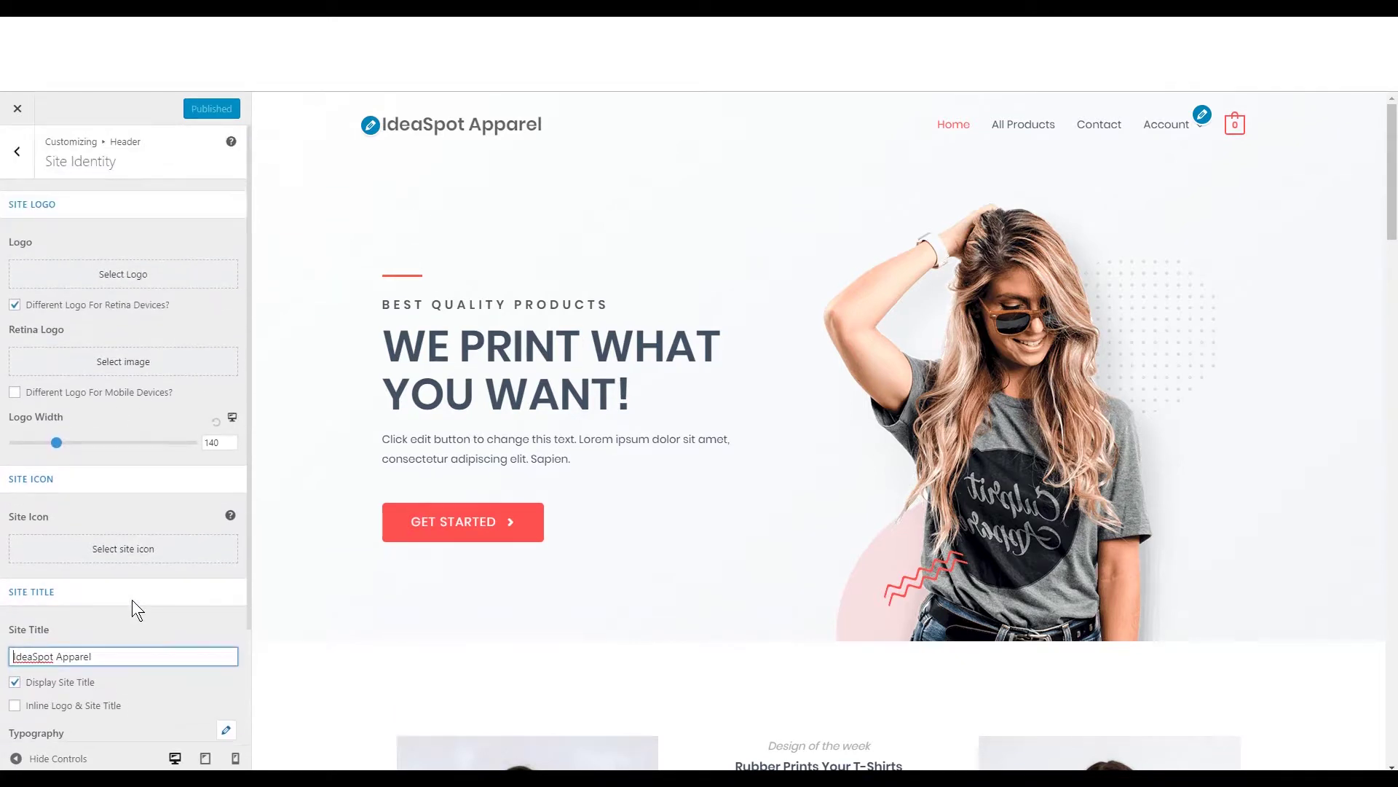
{"action": "left_click", "coordinate": [18, 151]}
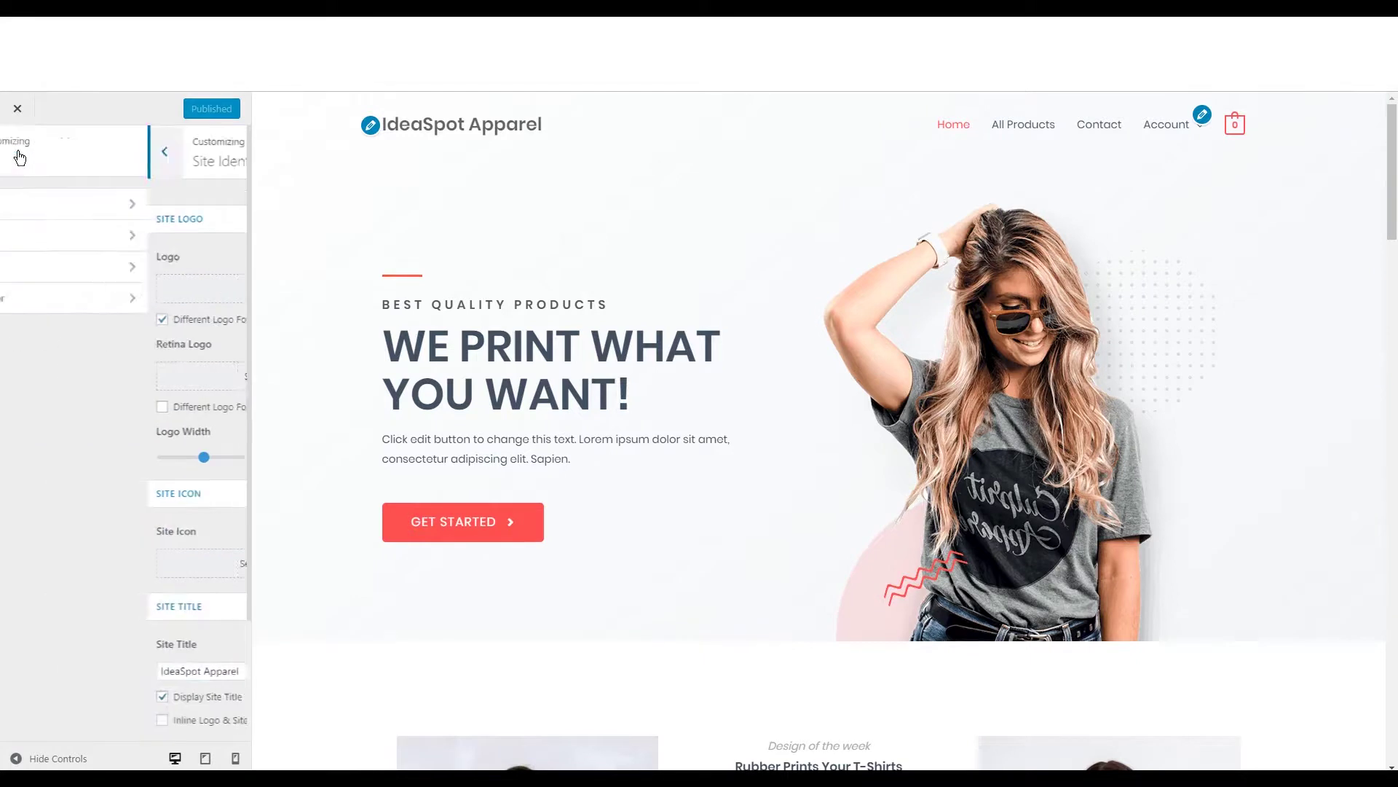
{"action": "left_click", "coordinate": [93, 247]}
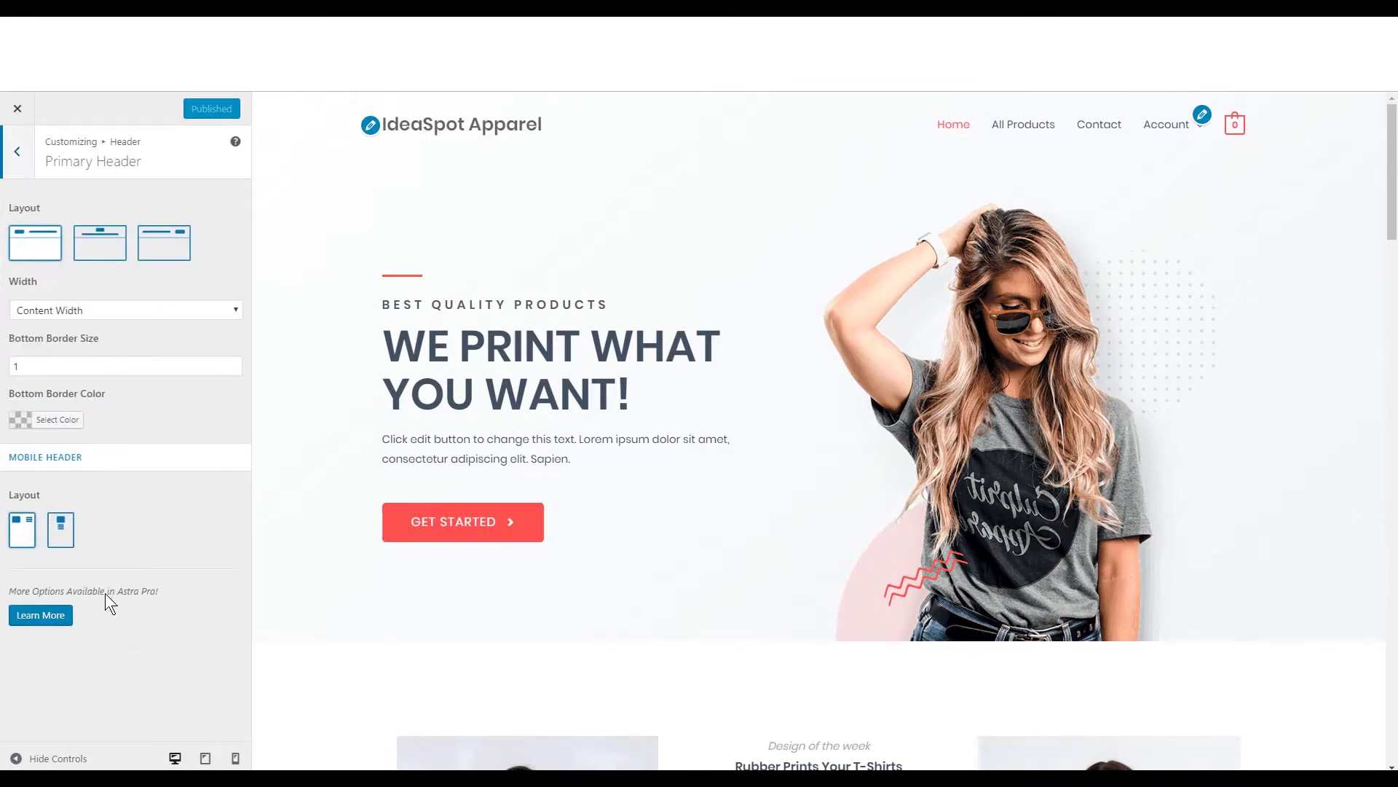
{"action": "left_click", "coordinate": [23, 162]}
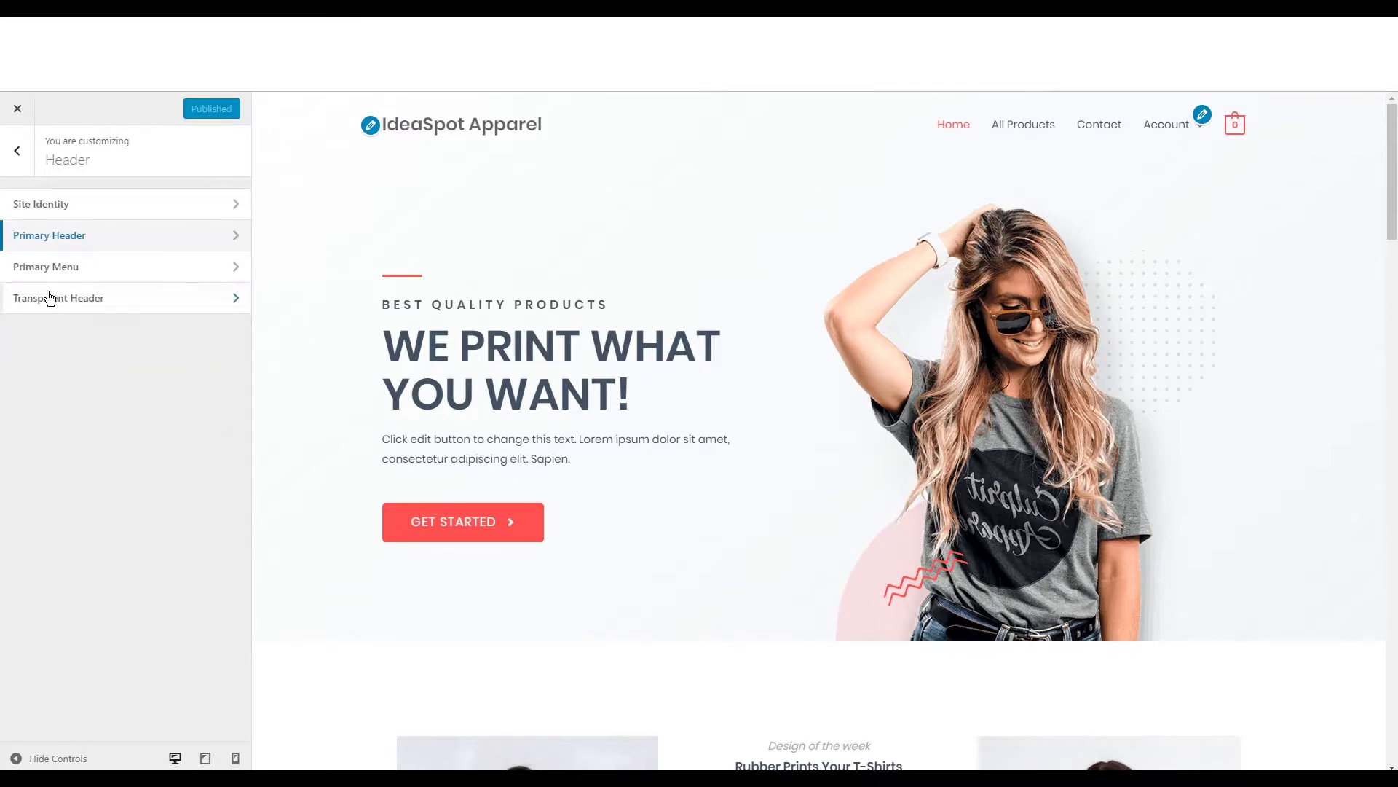
Step: Try a Button as the last item in the header's Primary Menu
{"action": "left_click", "coordinate": [49, 297]}
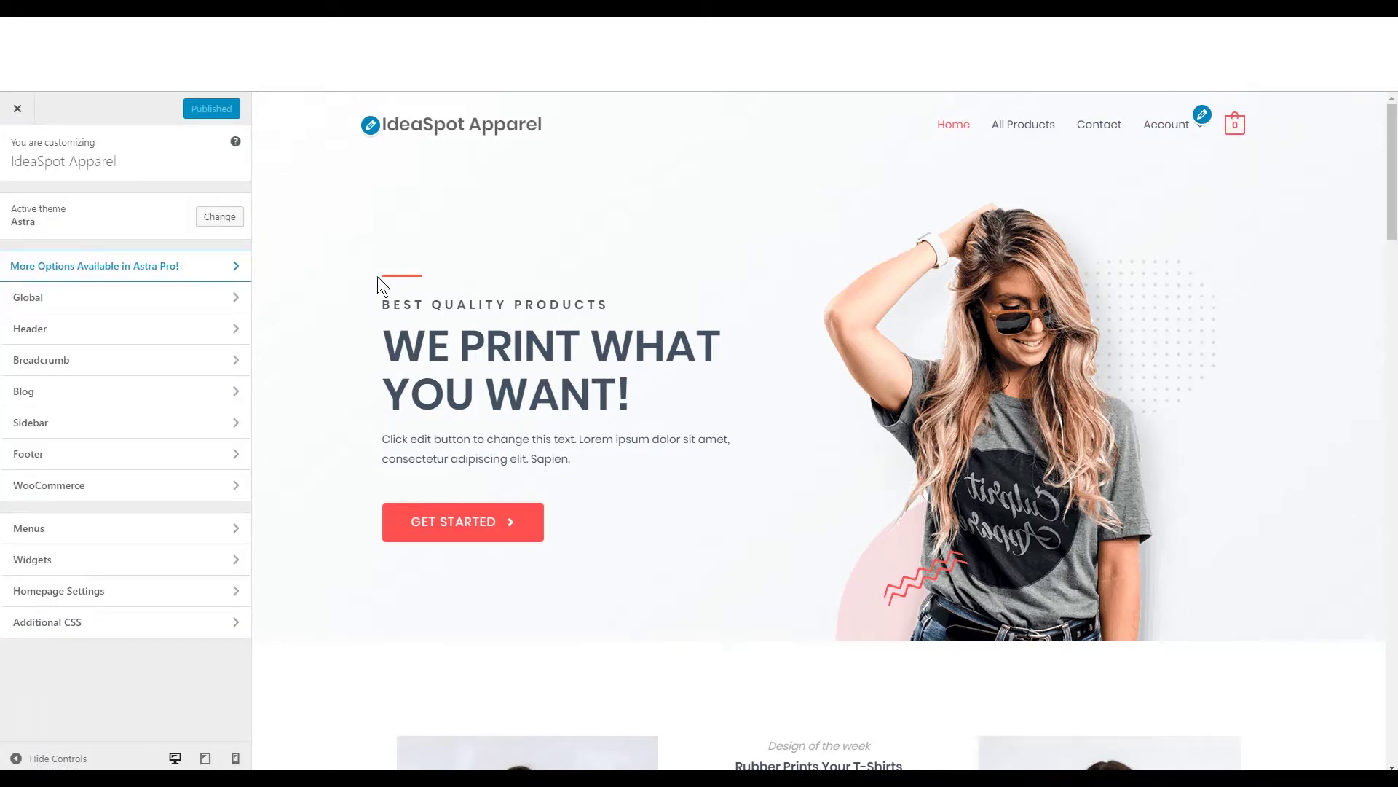
{"action": "left_click", "coordinate": [33, 338]}
{"action": "left_click", "coordinate": [46, 276]}
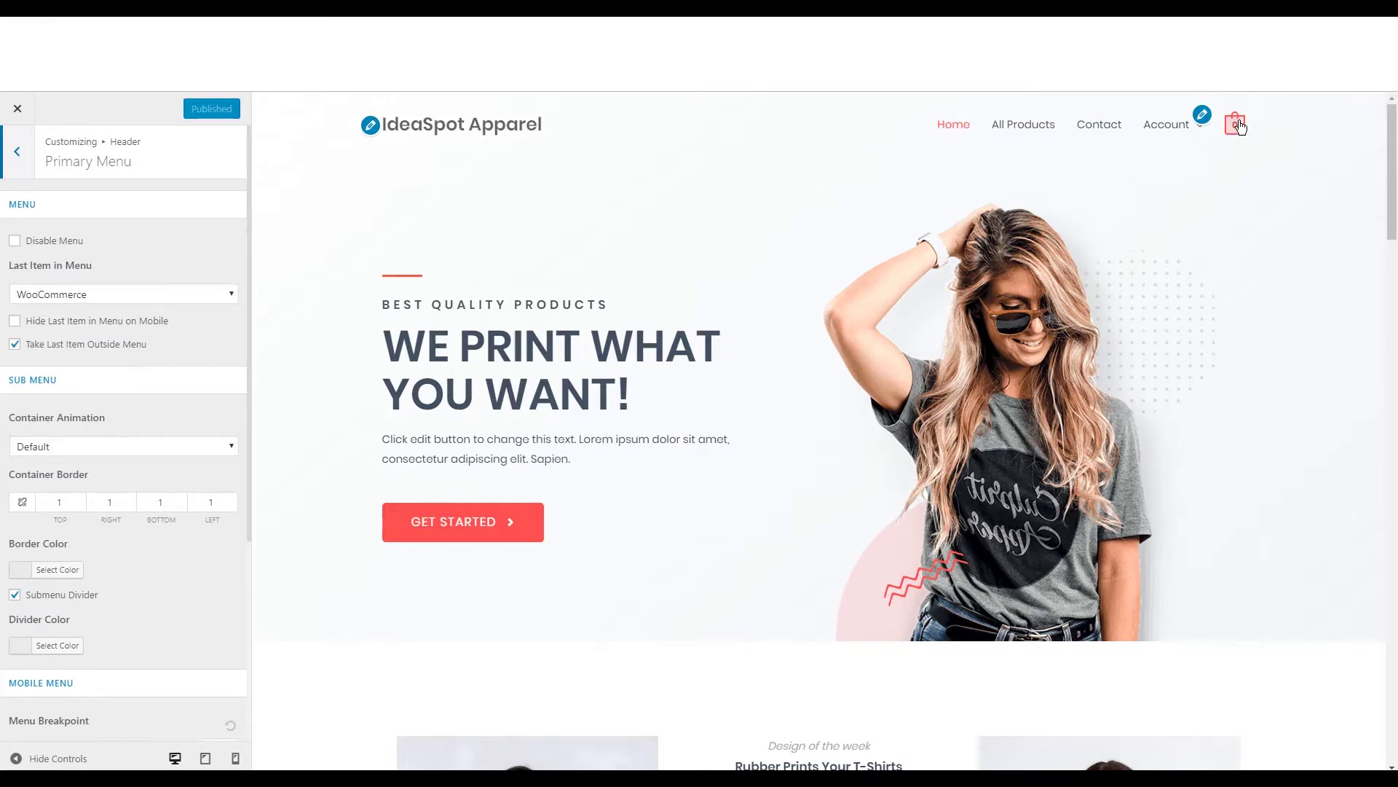
{"action": "left_click", "coordinate": [156, 295]}
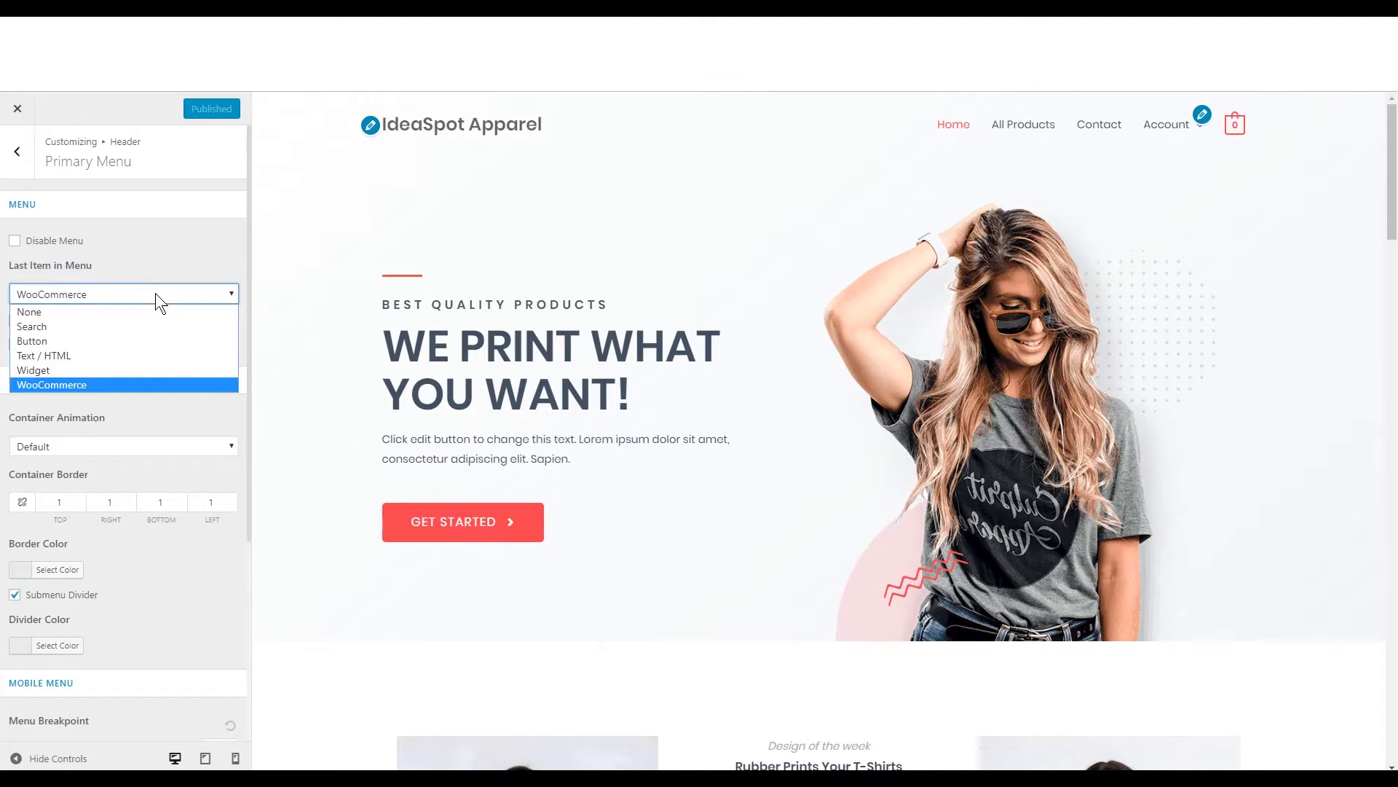
{"action": "left_click", "coordinate": [63, 341]}
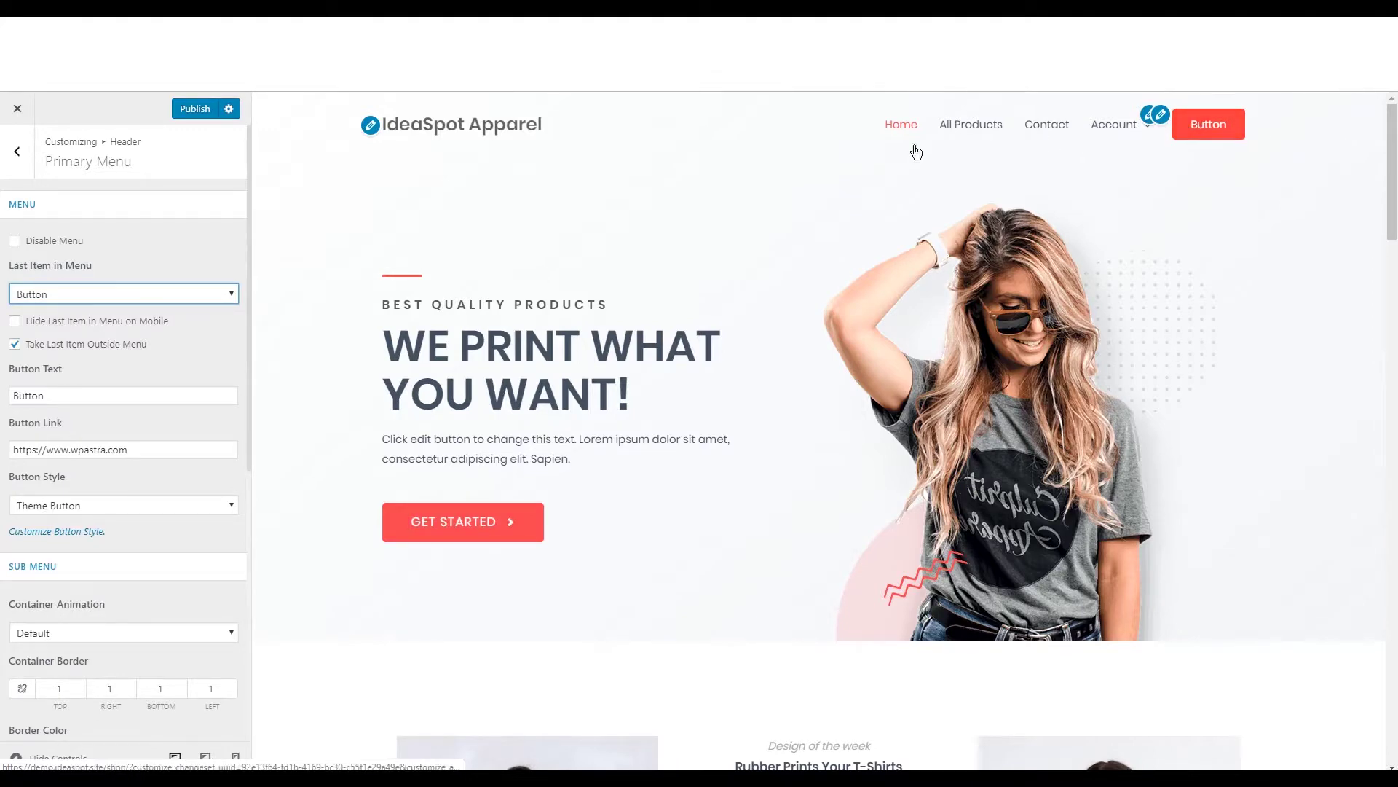
Step: Restore WooCommerce as the Primary Menu's last item, look over the other item types, and publish
{"action": "left_click", "coordinate": [198, 287]}
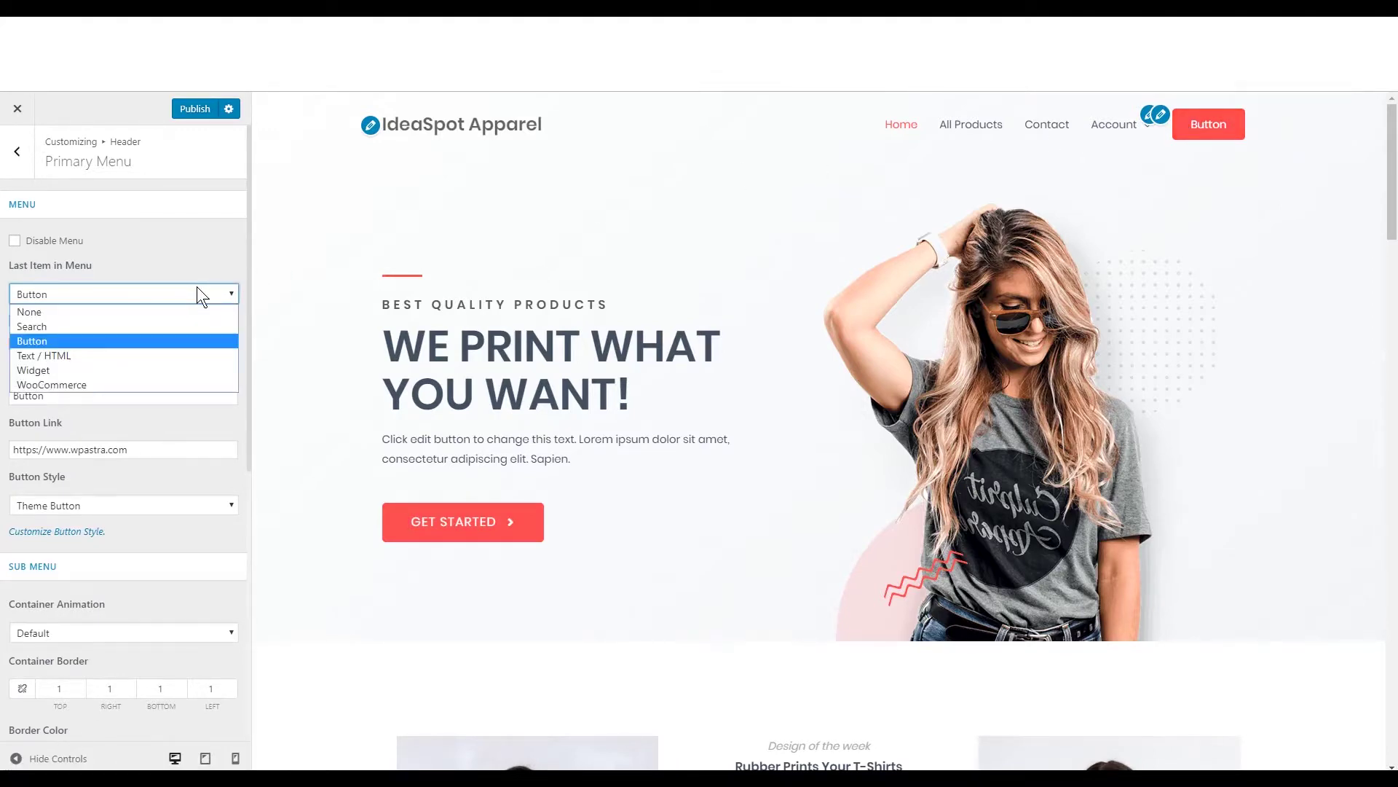
{"action": "left_click", "coordinate": [75, 384]}
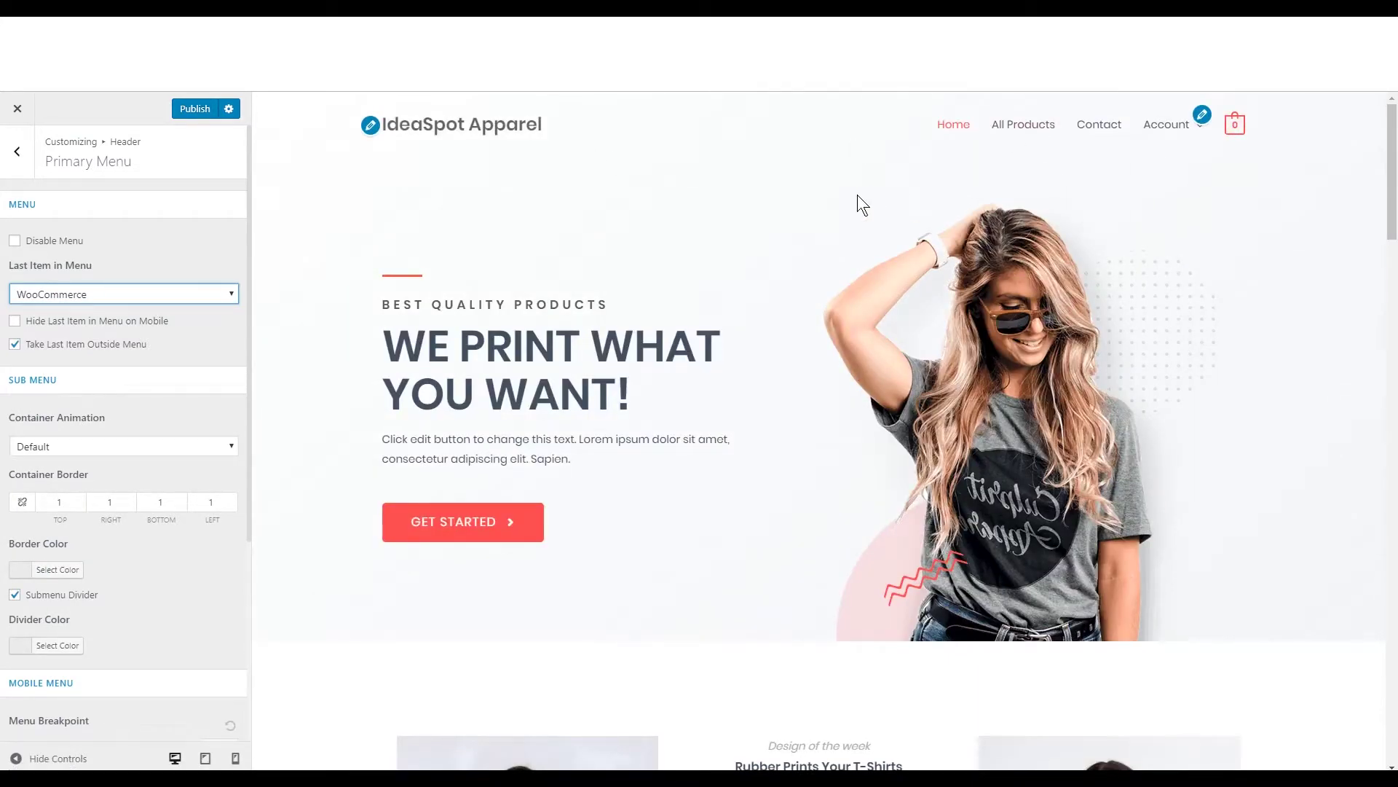
{"action": "mouse_move", "coordinate": [1236, 128]}
{"action": "left_click", "coordinate": [214, 294]}
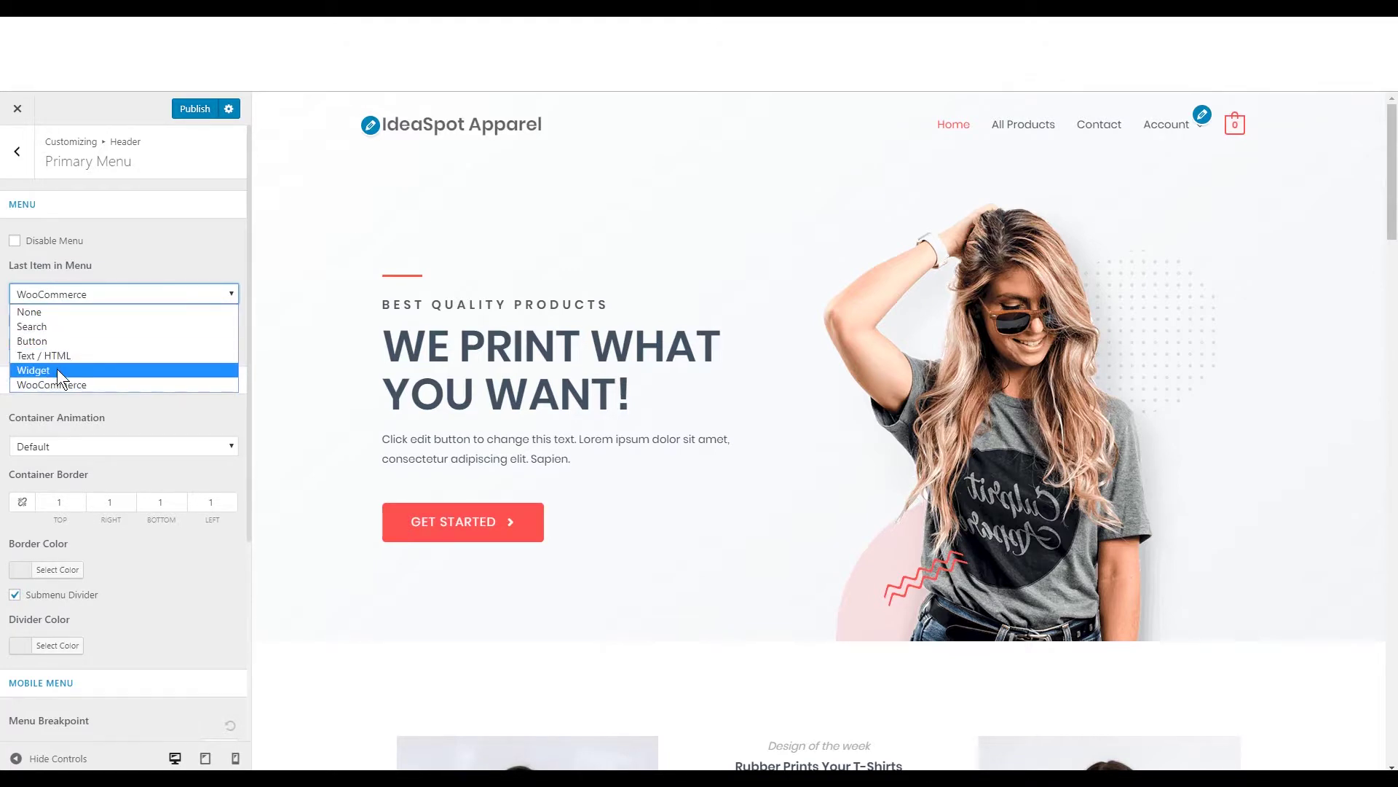
{"action": "left_click", "coordinate": [182, 250]}
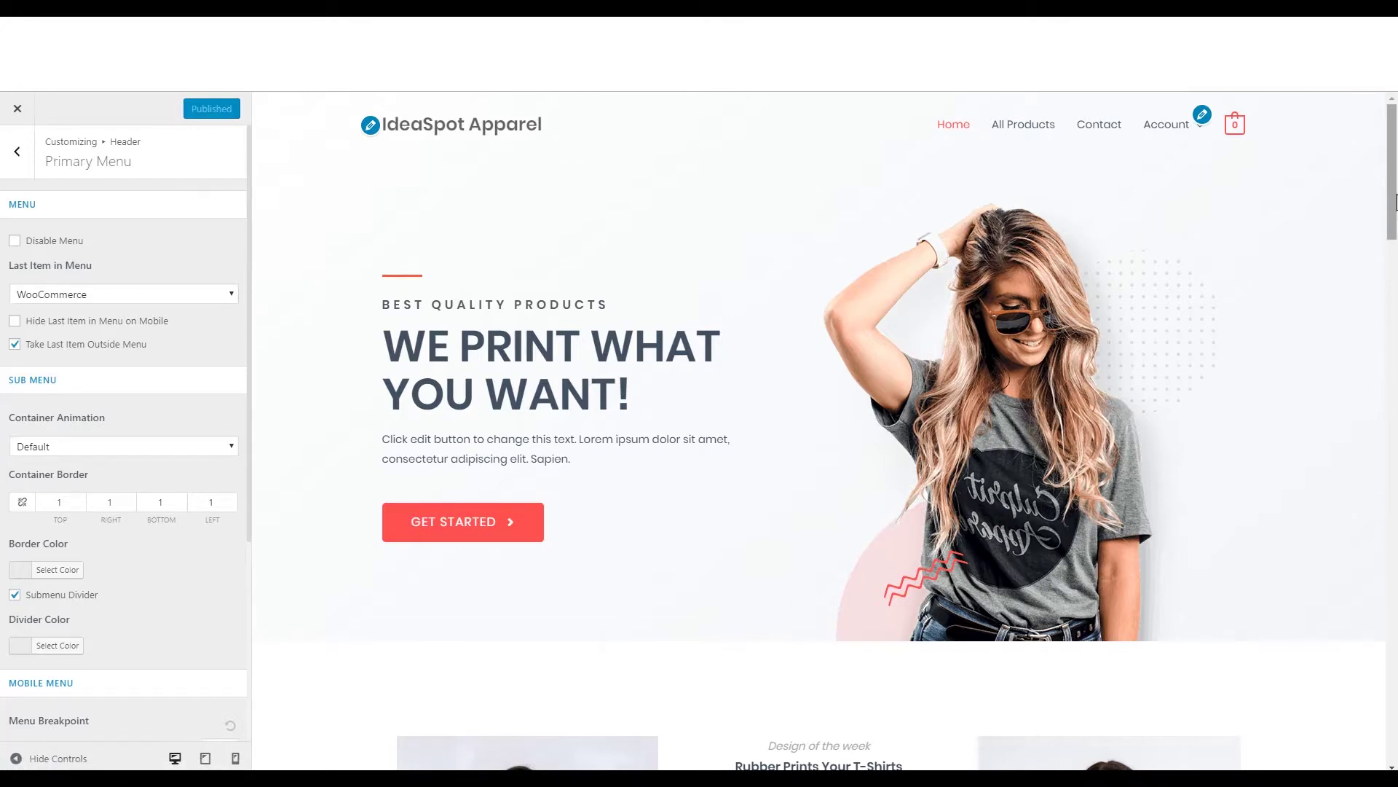
Step: Append the test text "dffdf" to the Footer Bar's Section 1 custom text and "dfdfd" to its Section 2 custom text
{"action": "left_click_drag", "start_coordinate": [1393, 191], "coordinate": [1395, 729]}
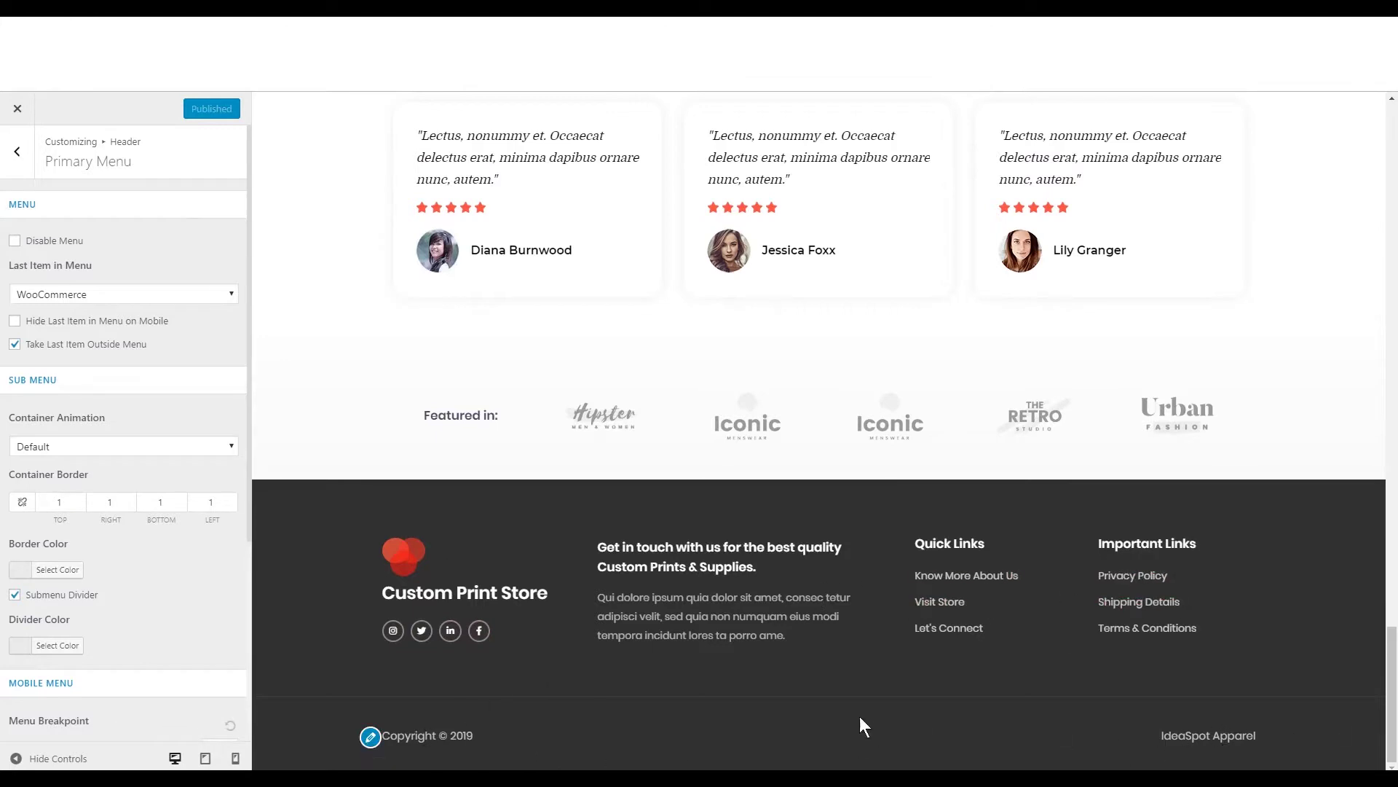
{"action": "left_click", "coordinate": [371, 737]}
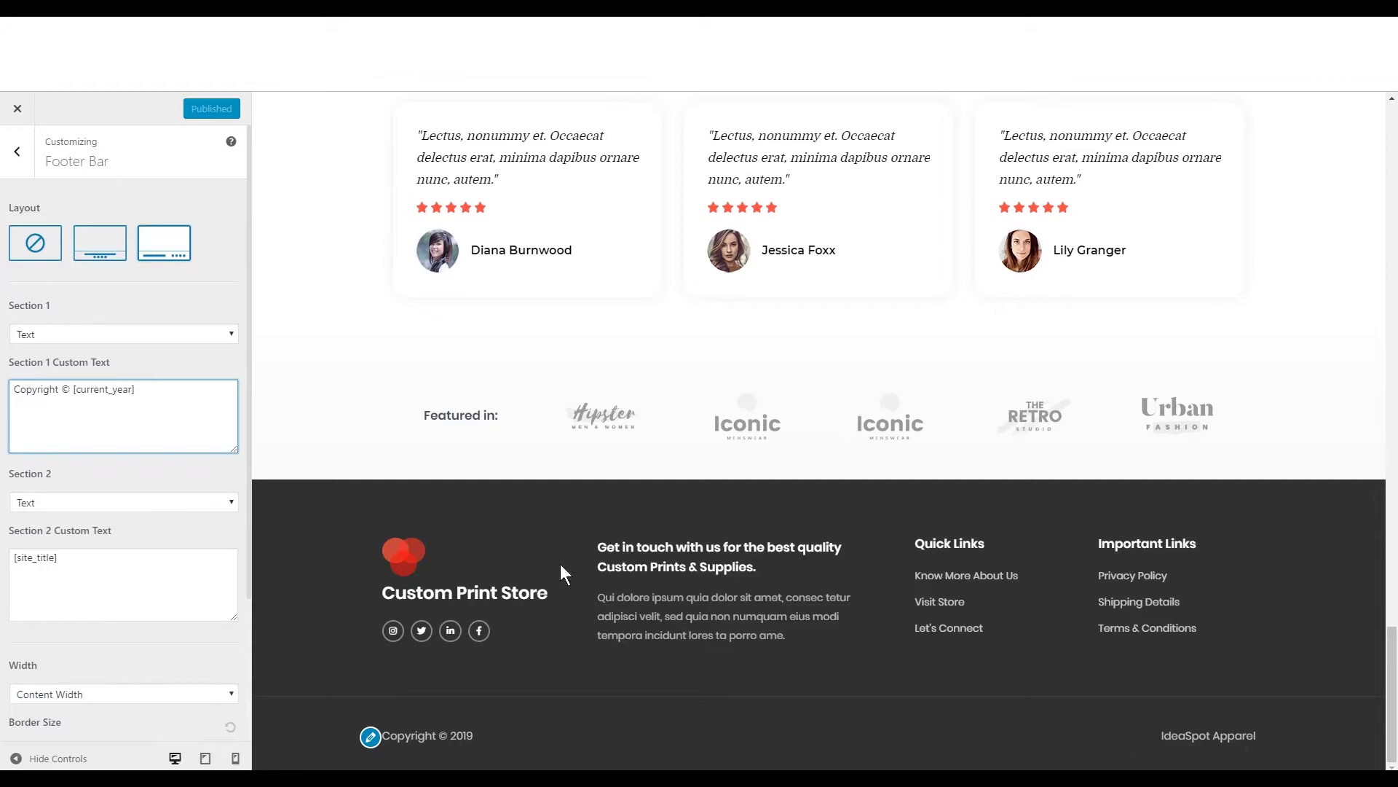
{"action": "left_click", "coordinate": [172, 396]}
{"action": "type", "text": "dffdf"}
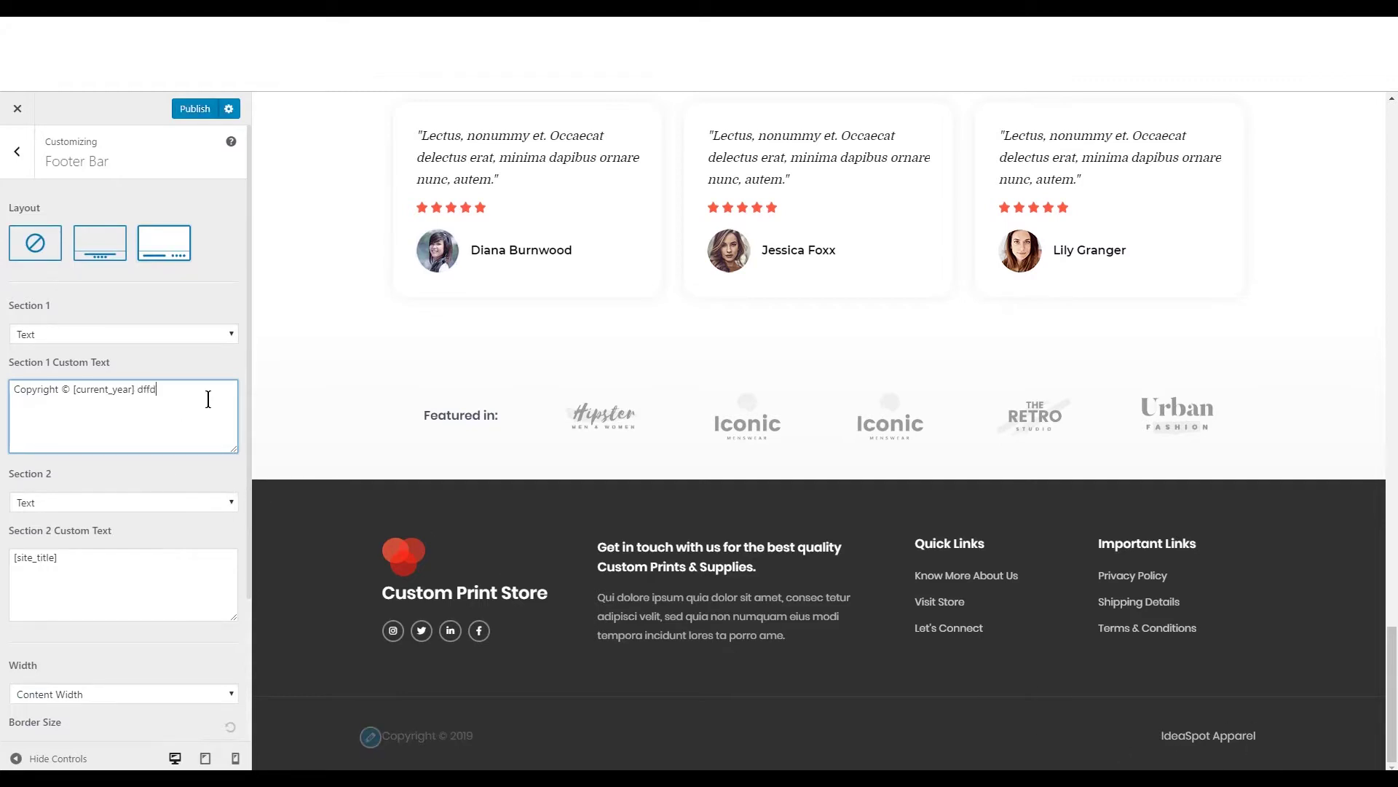
{"action": "left_click", "coordinate": [108, 573]}
{"action": "type", "text": "dfdfd"}
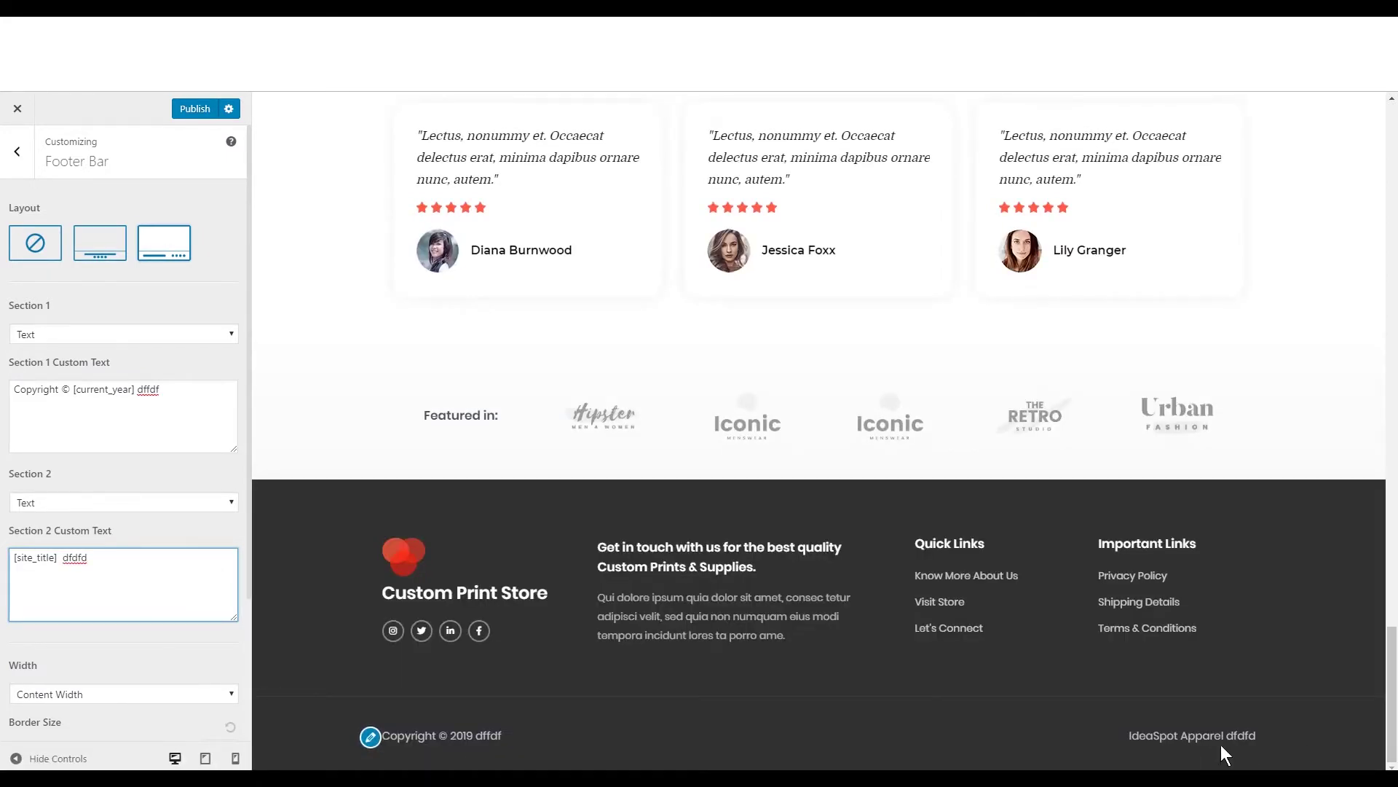
Step: Remove the test text from both Footer Bar sections, leaving only the copyright year and site title shortcodes
{"action": "key", "text": "BackSpace"}
{"action": "key", "text": "BackSpace"}
{"action": "key", "text": "BackSpace"}
{"action": "key", "text": "BackSpace"}
{"action": "key", "text": "BackSpace"}
{"action": "key", "text": "BackSpace"}
{"action": "key", "text": "BackSpace"}
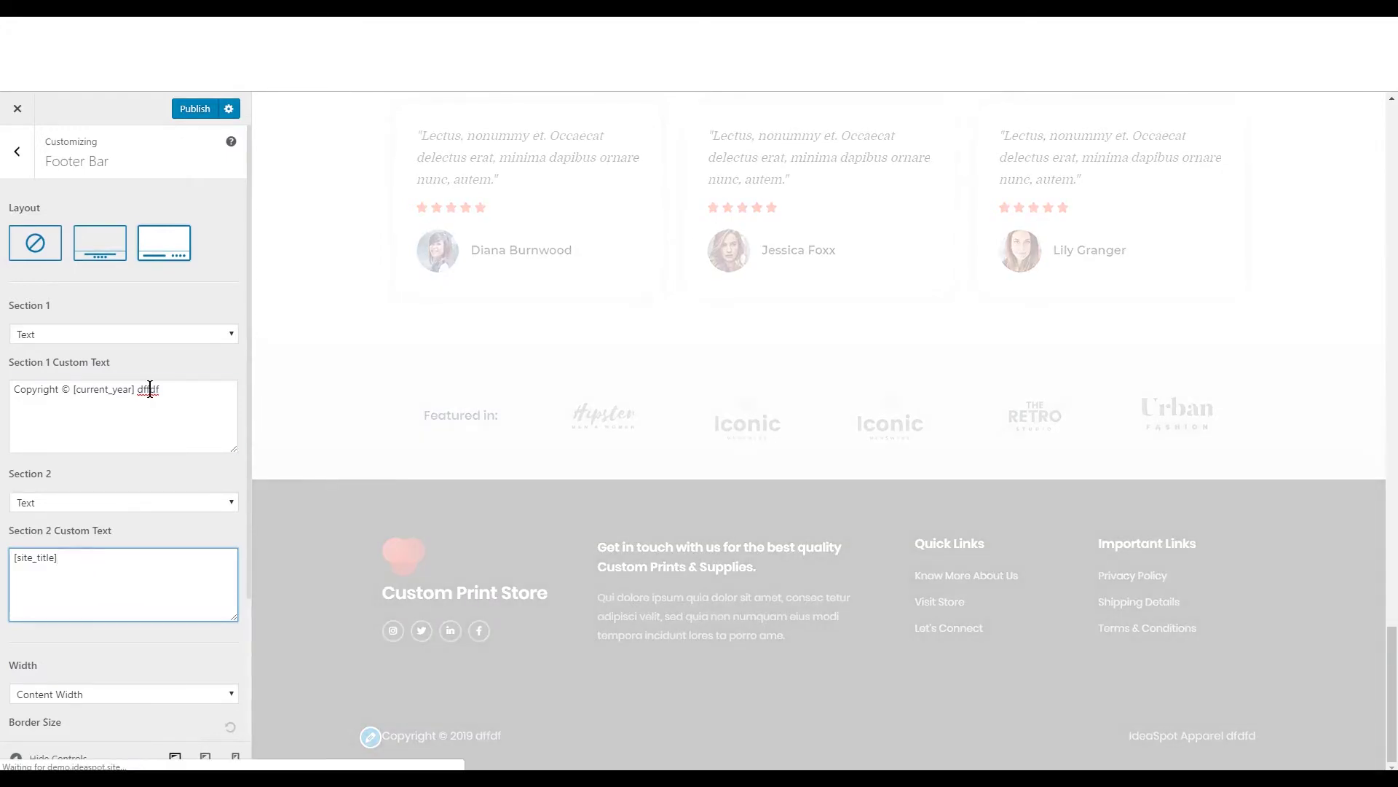
{"action": "left_click", "coordinate": [149, 388]}
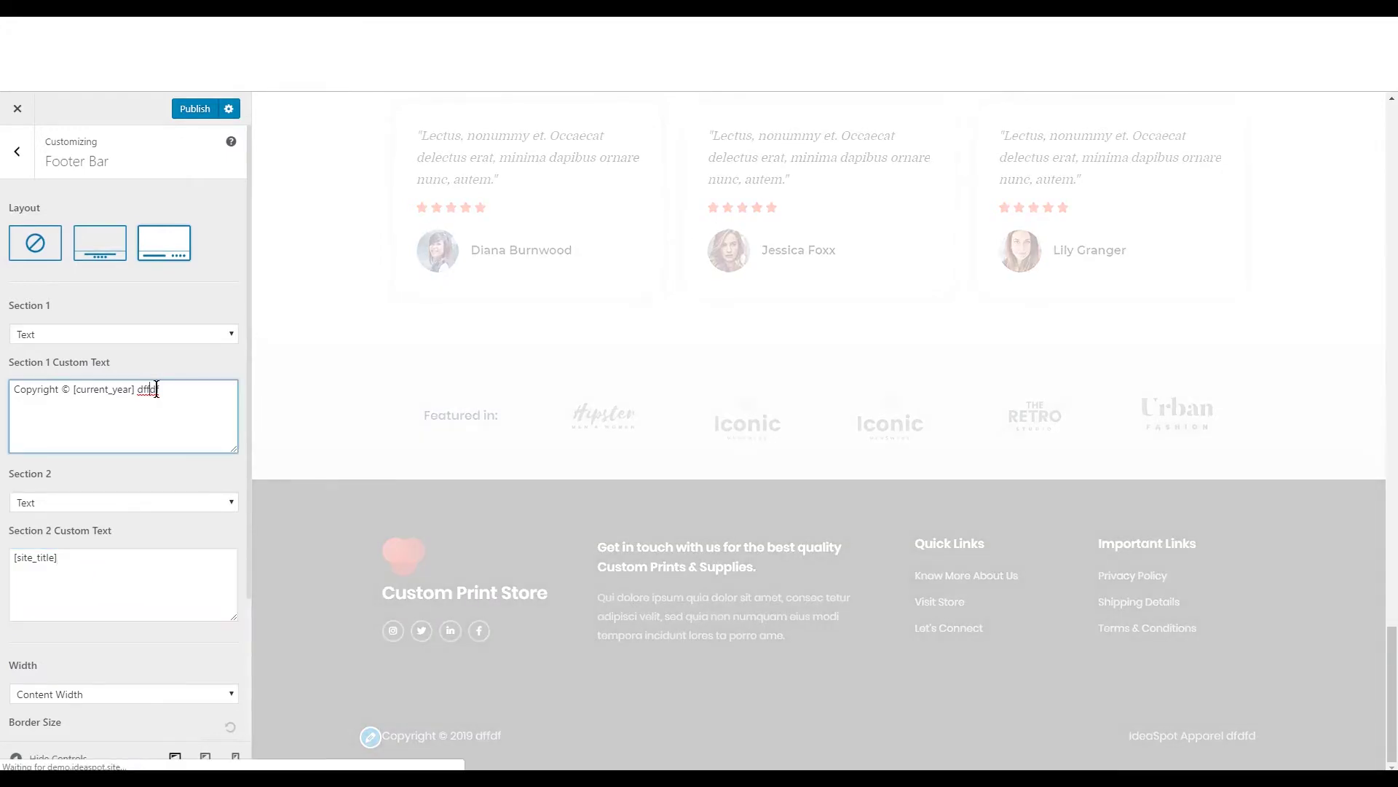
{"action": "double_click", "coordinate": [149, 388]}
{"action": "key", "text": "BackSpace"}
{"action": "key", "text": "BackSpace"}
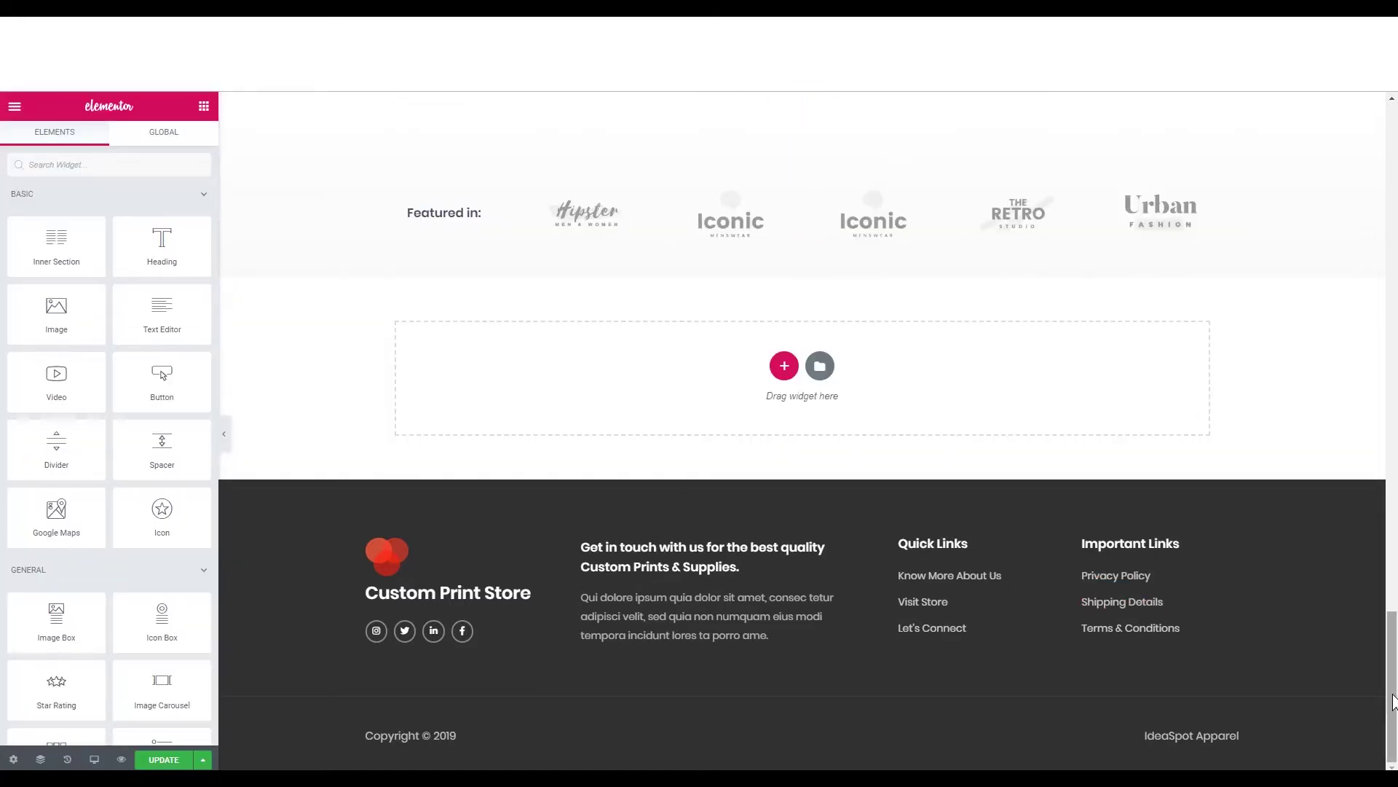
Step: In the home page's Elementor editor, look over the testimonials, the Featured in row and the dark footer, checking whether the footer is selectable
{"action": "scroll", "coordinate": [874, 575], "scroll_direction": "up", "scroll_amount": 5}
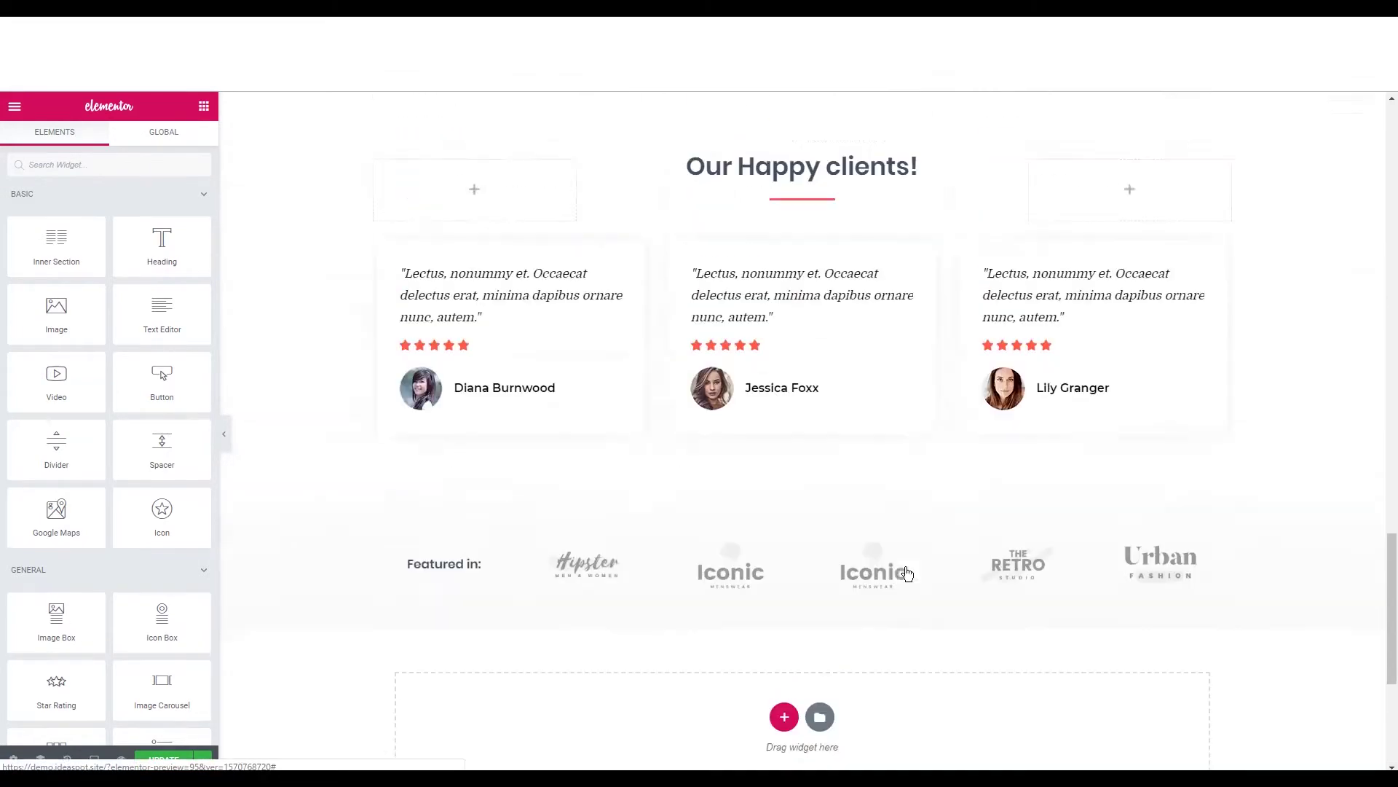
{"action": "scroll", "coordinate": [551, 572], "scroll_direction": "down", "scroll_amount": 5}
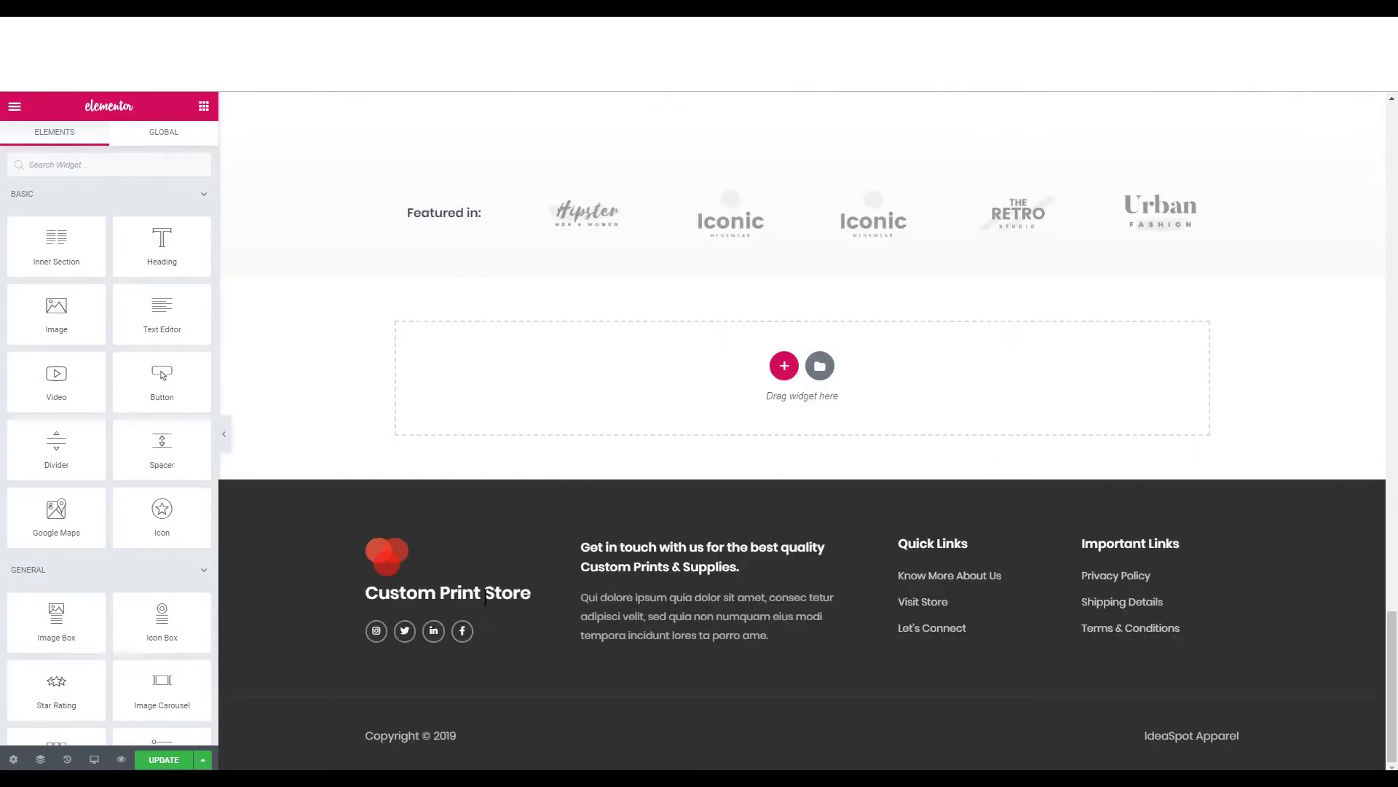
{"action": "left_click_drag", "start_coordinate": [558, 519], "coordinate": [762, 668]}
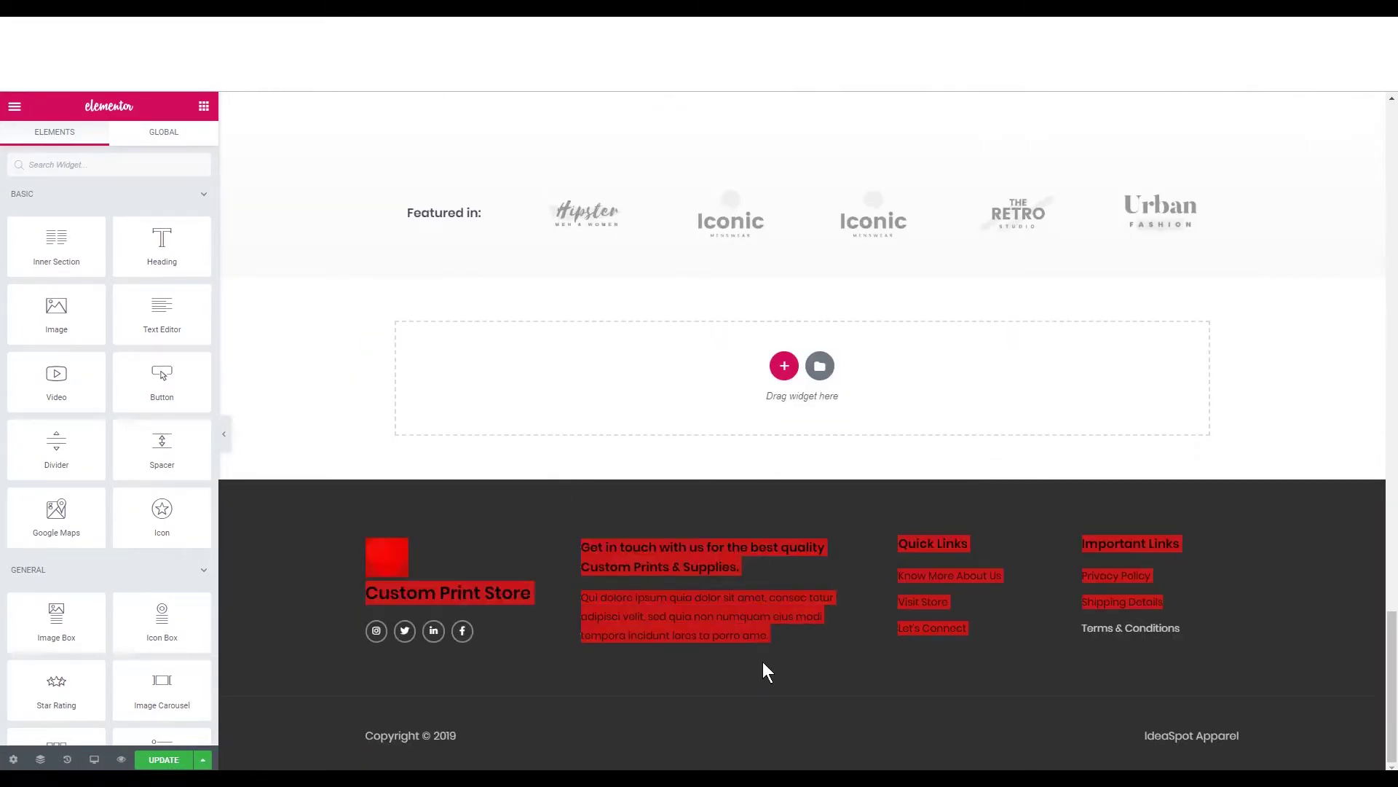
{"action": "left_click", "coordinate": [741, 664]}
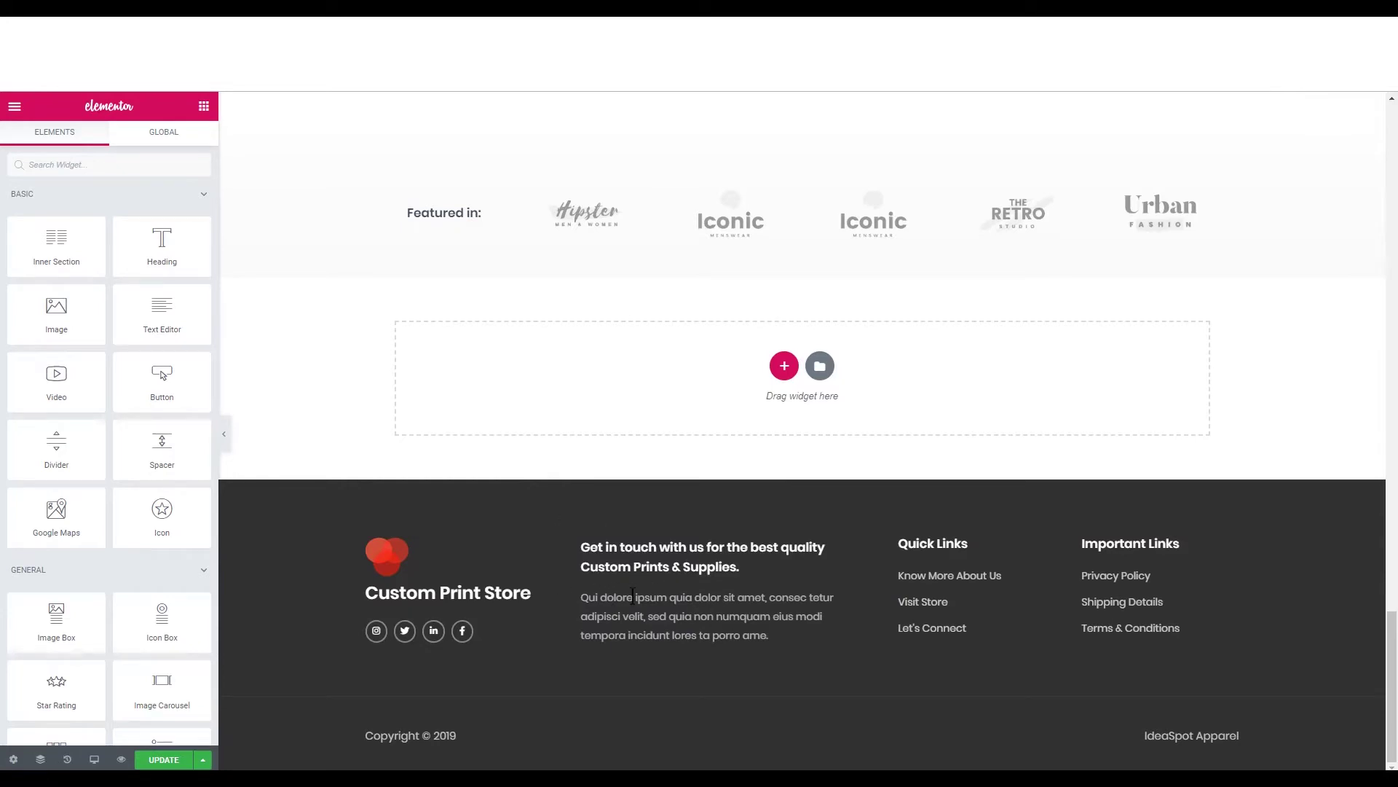
{"action": "scroll", "coordinate": [728, 531], "scroll_direction": "up", "scroll_amount": 5}
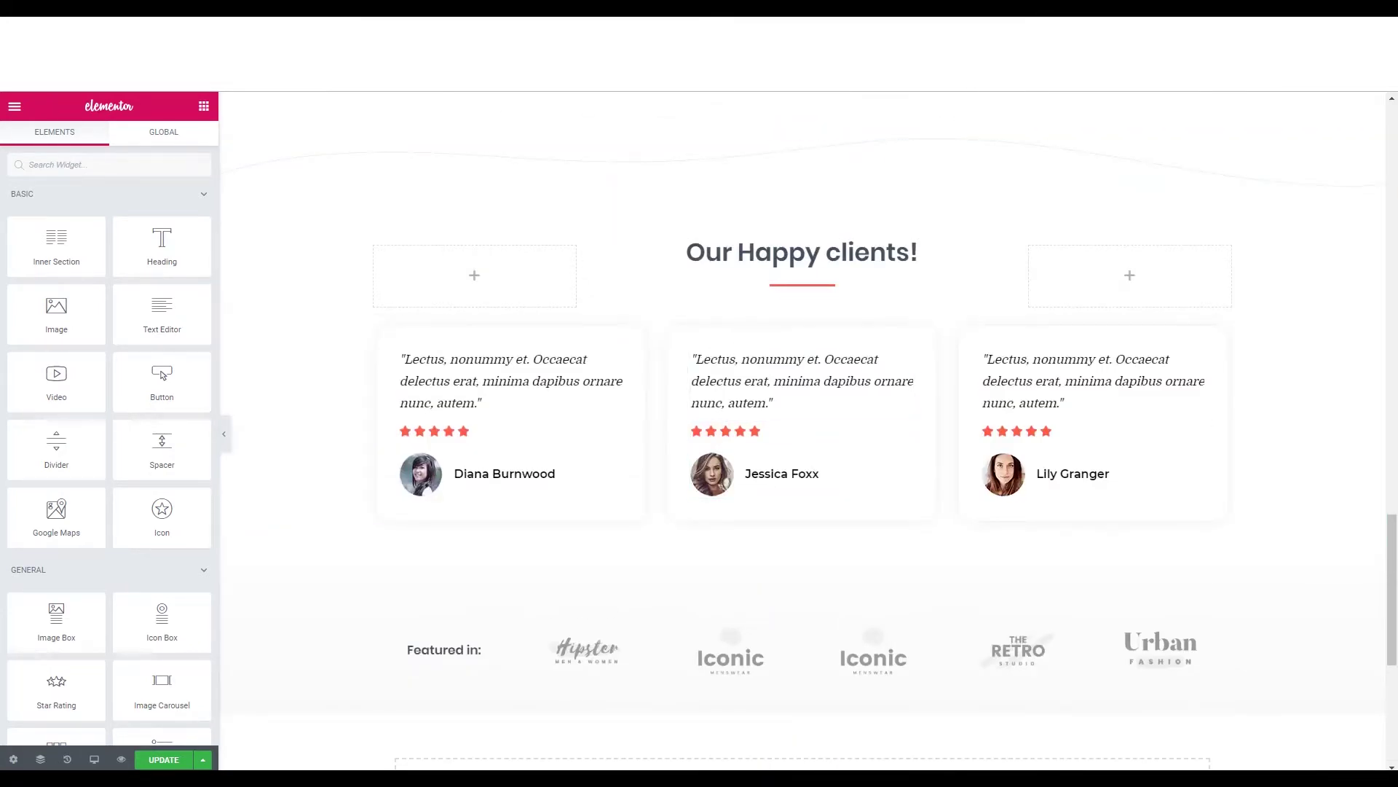
Step: View the imported starter site and open its Global Footer for editing with Elementor
{"action": "left_click", "coordinate": [765, 138]}
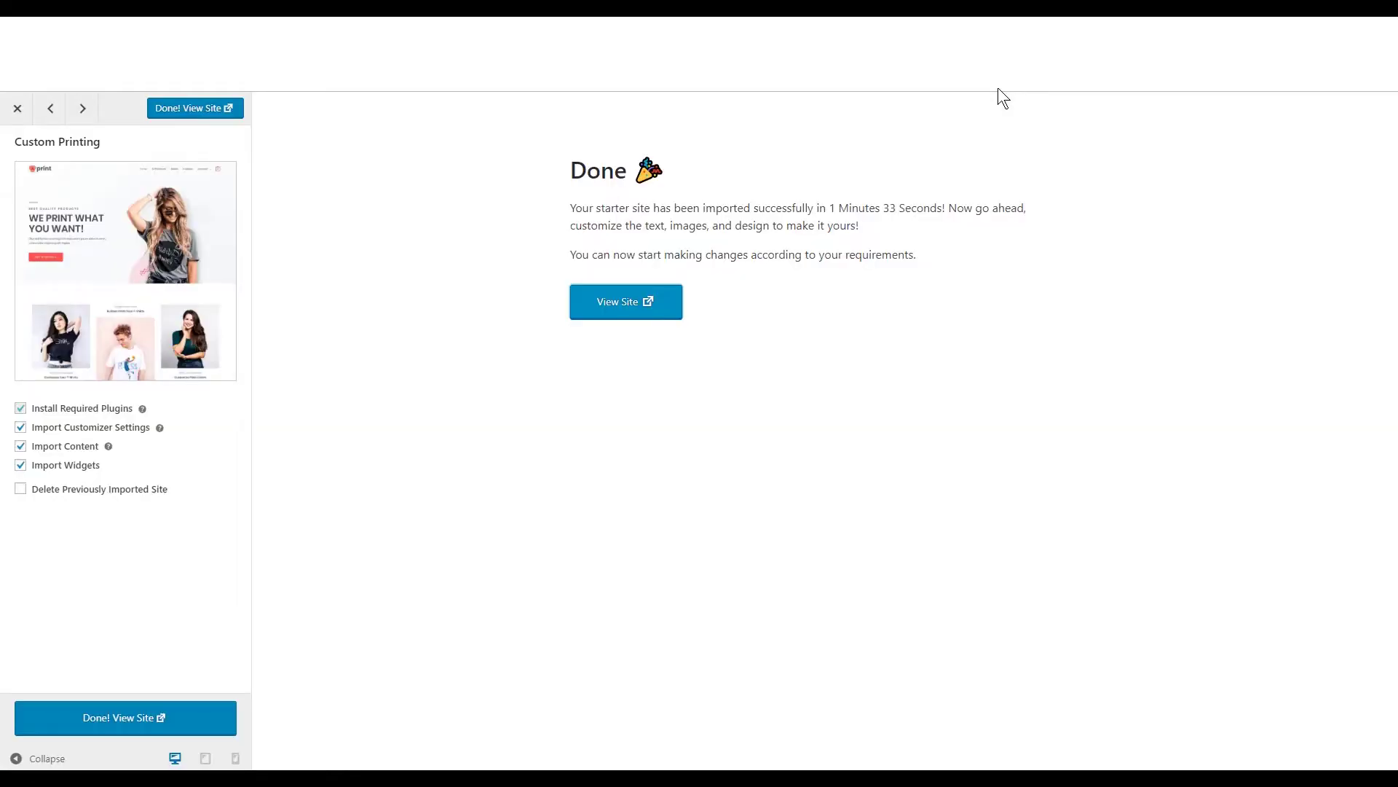
{"action": "right_click", "coordinate": [617, 300]}
{"action": "left_click", "coordinate": [633, 303]}
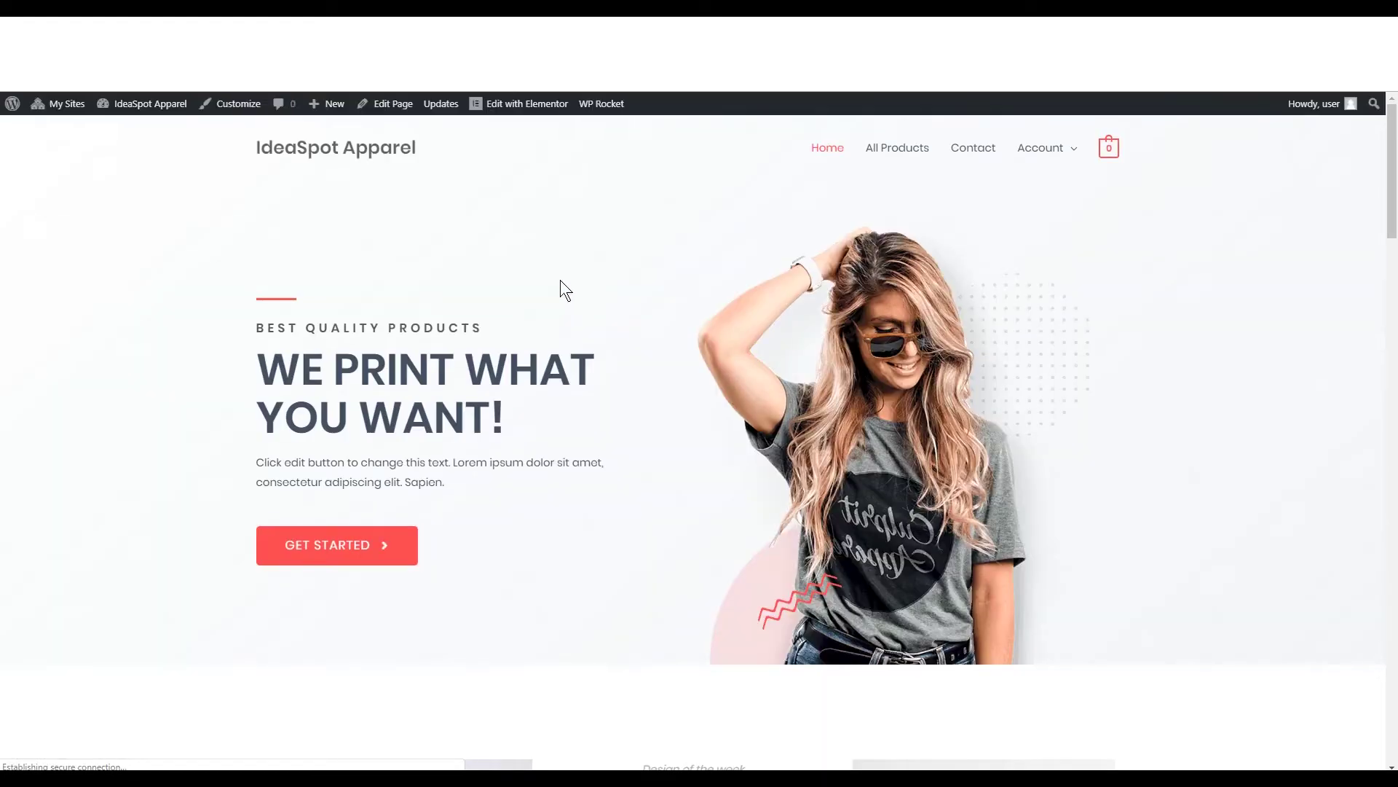
{"action": "mouse_move", "coordinate": [510, 104]}
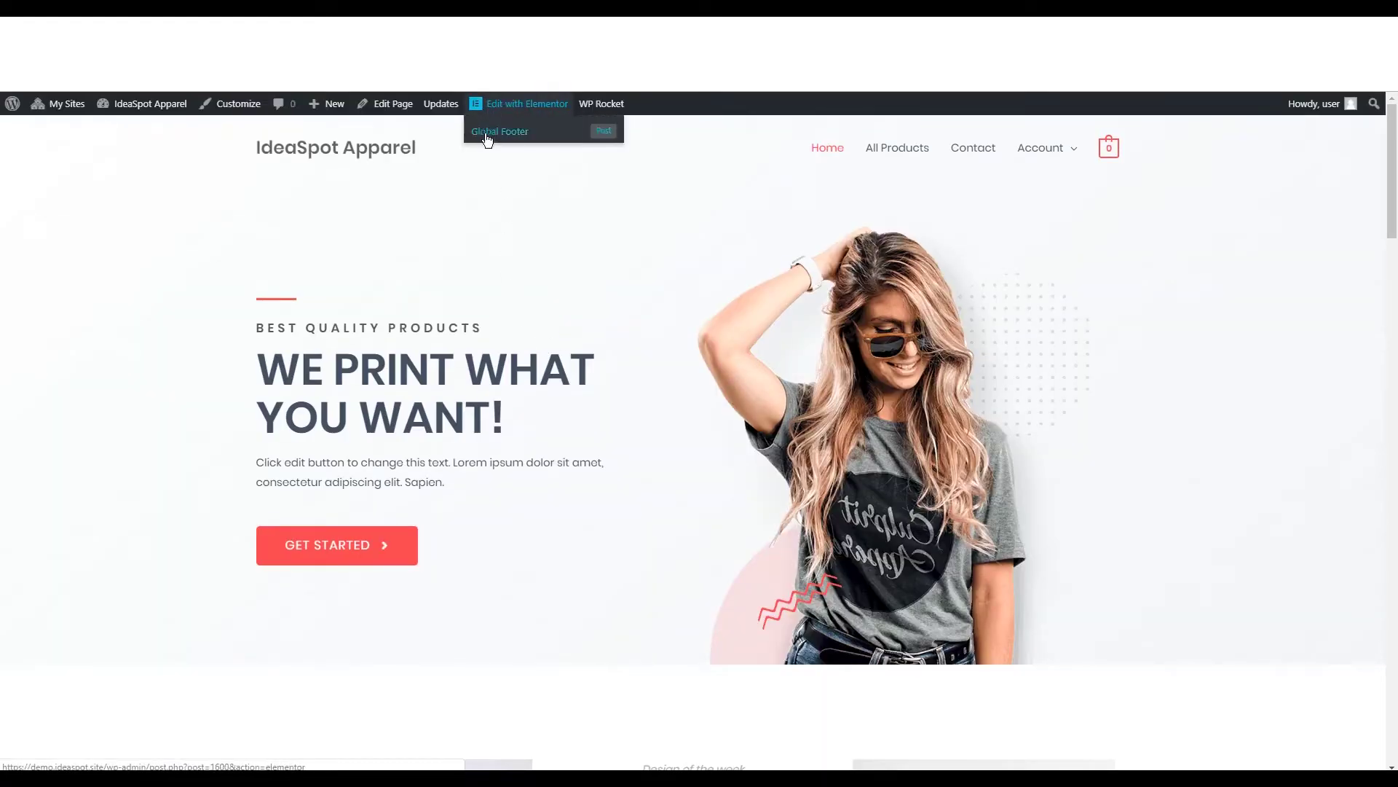
{"action": "left_click", "coordinate": [503, 140]}
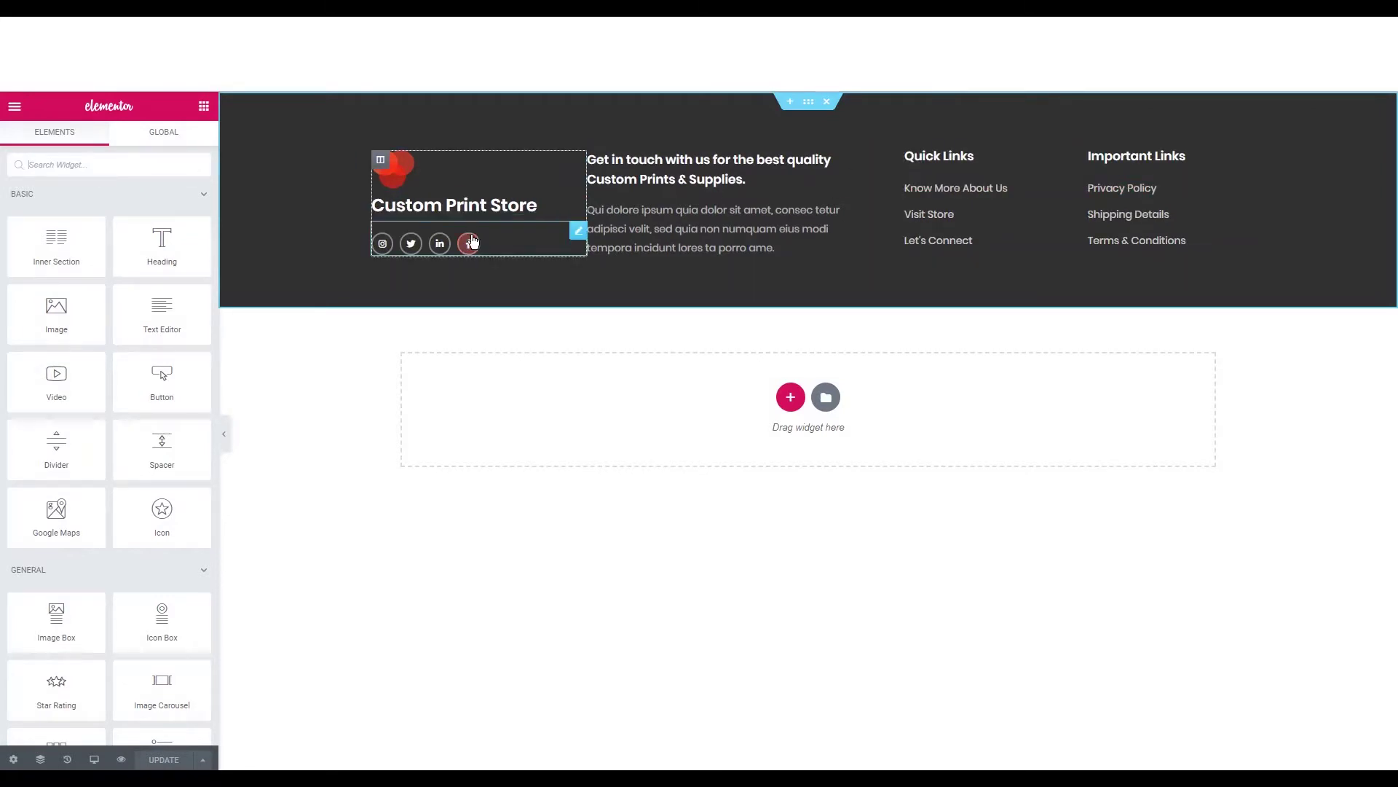
Step: Remove the Twitter and LinkedIn icons from the footer's Social Icons widget and update the template
{"action": "left_click", "coordinate": [575, 240]}
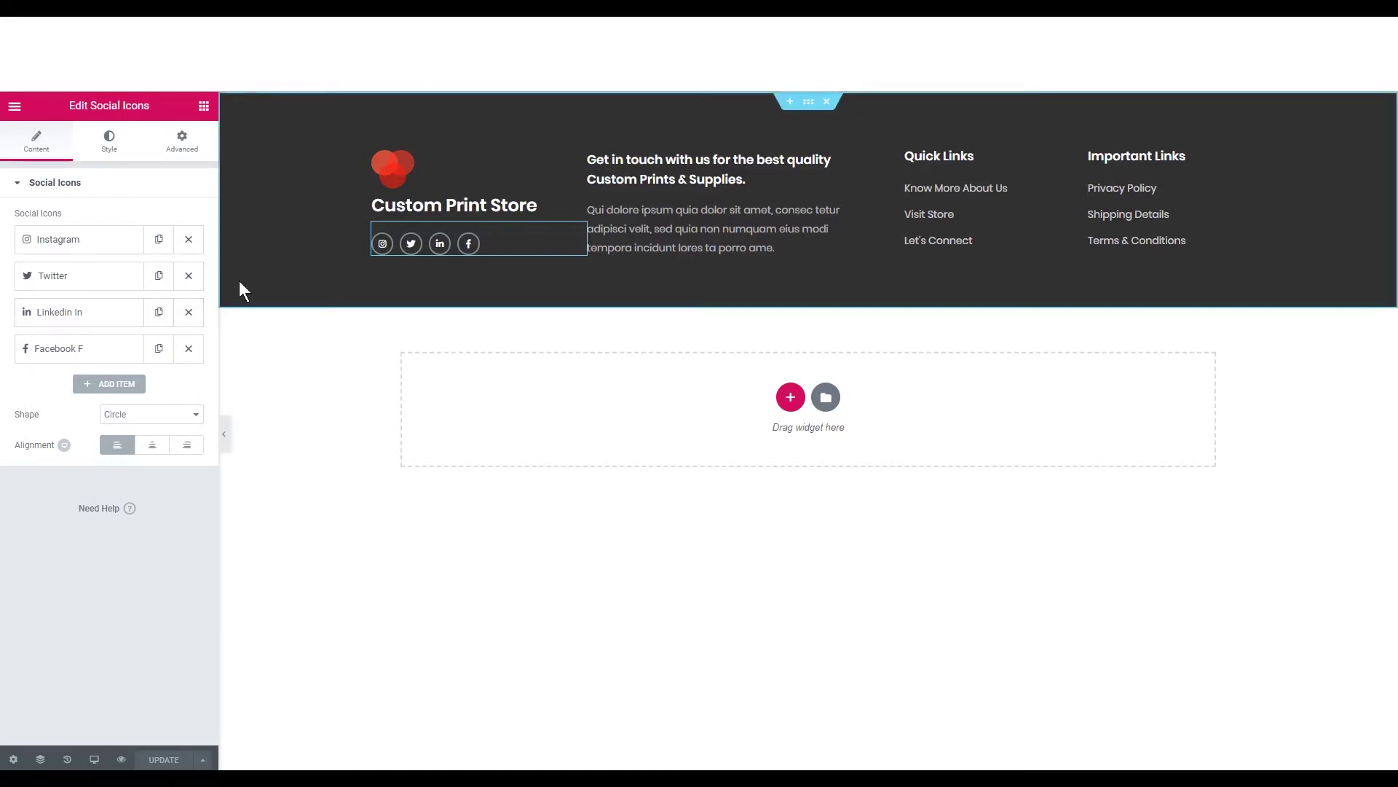
{"action": "left_click", "coordinate": [189, 277]}
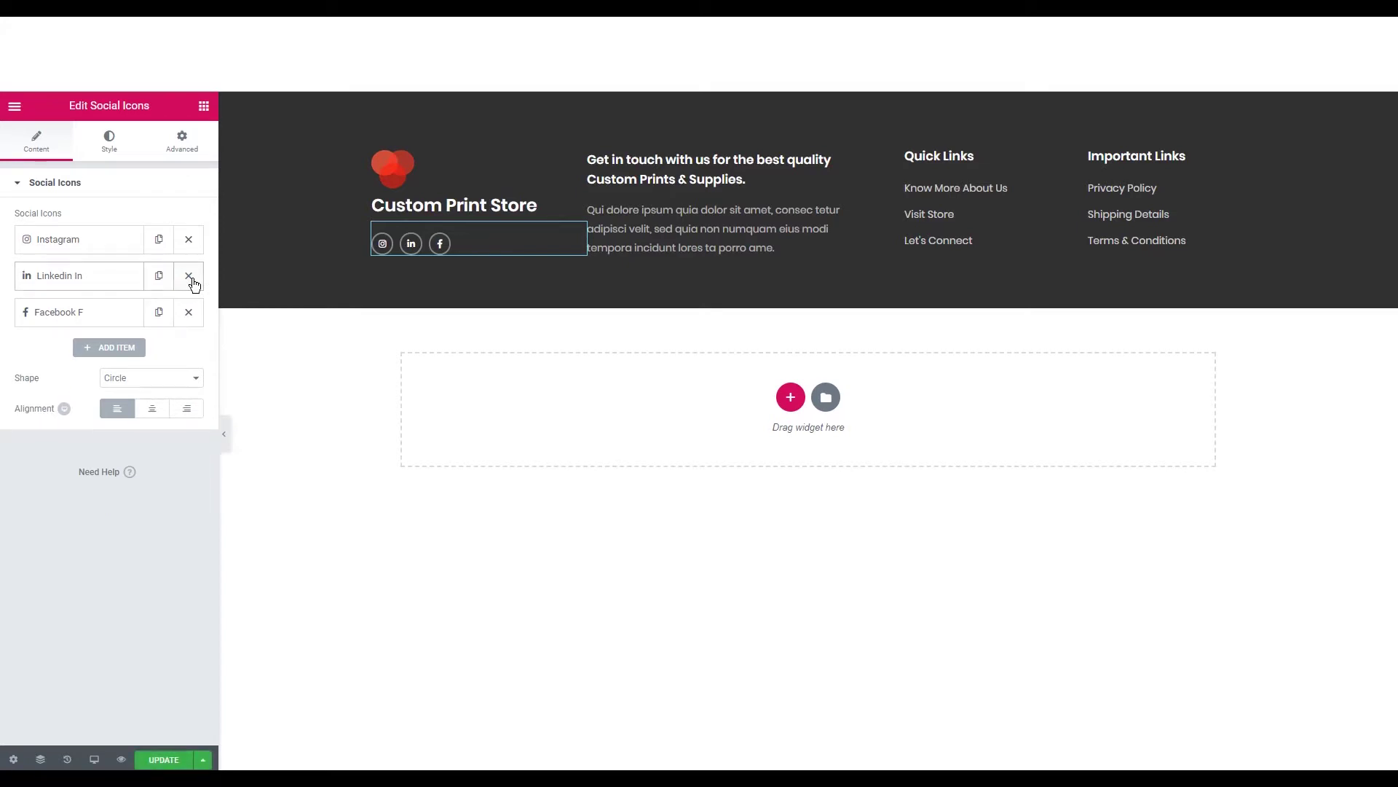
{"action": "left_click", "coordinate": [188, 279]}
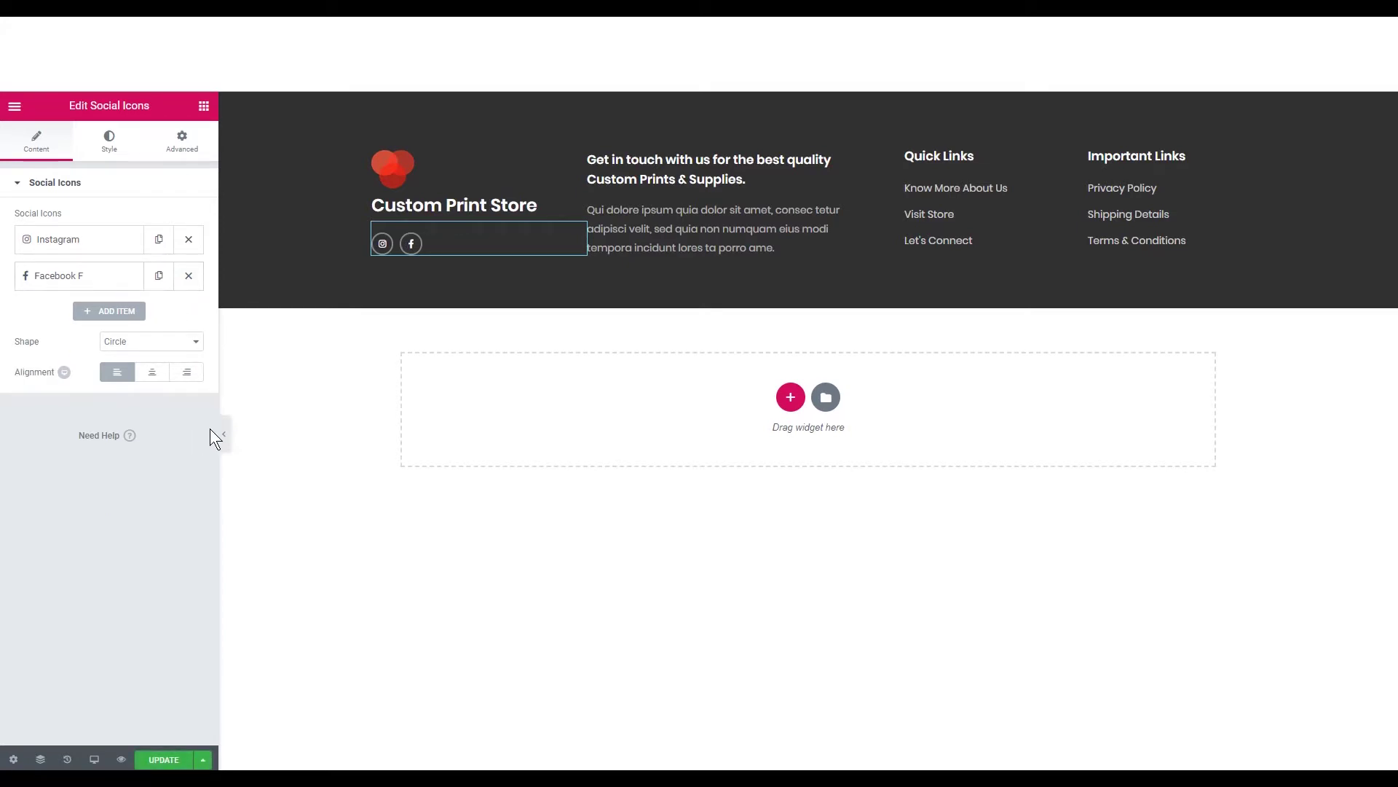
{"action": "left_click", "coordinate": [164, 760]}
Step: Set the size of the footer's social icons to 30
{"action": "left_click", "coordinate": [110, 146]}
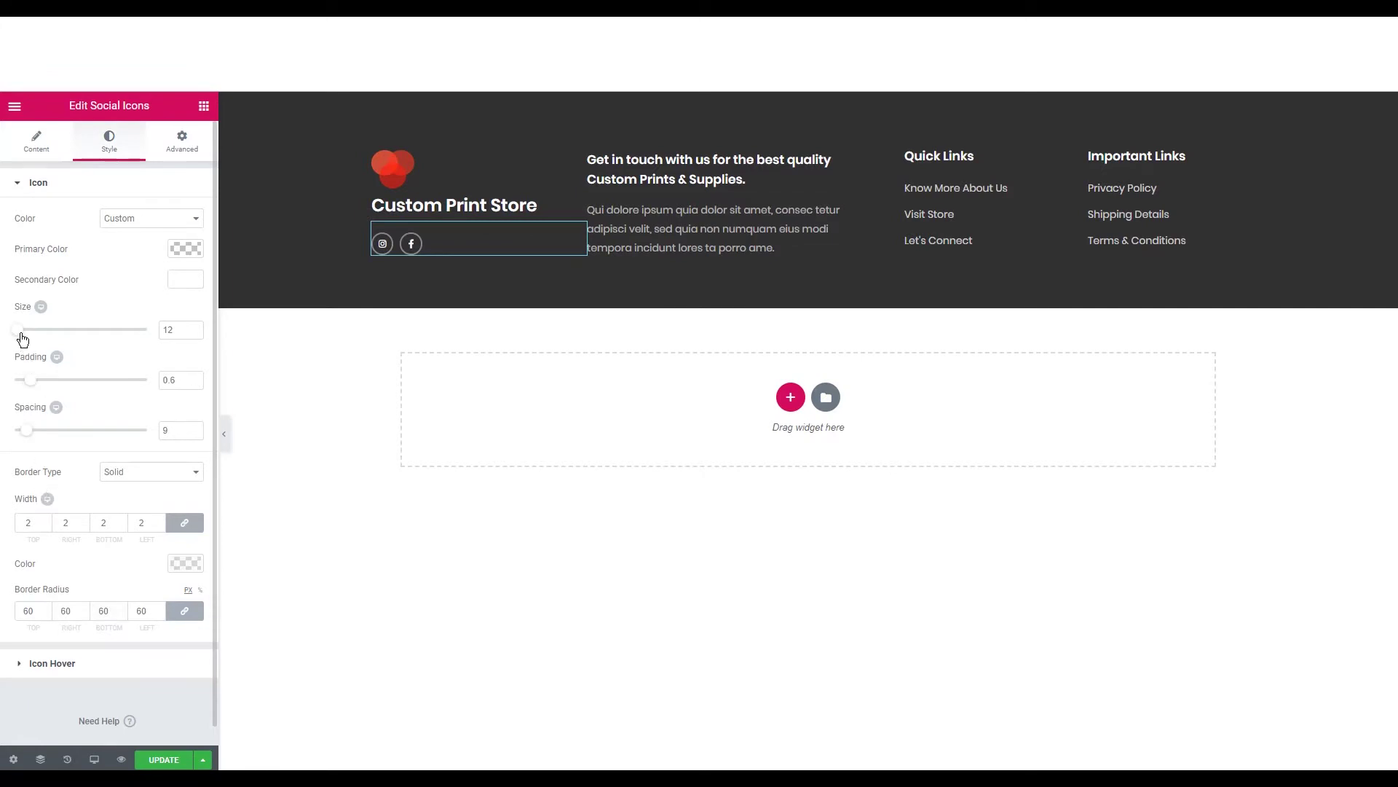
{"action": "left_click_drag", "start_coordinate": [21, 333], "coordinate": [27, 336]}
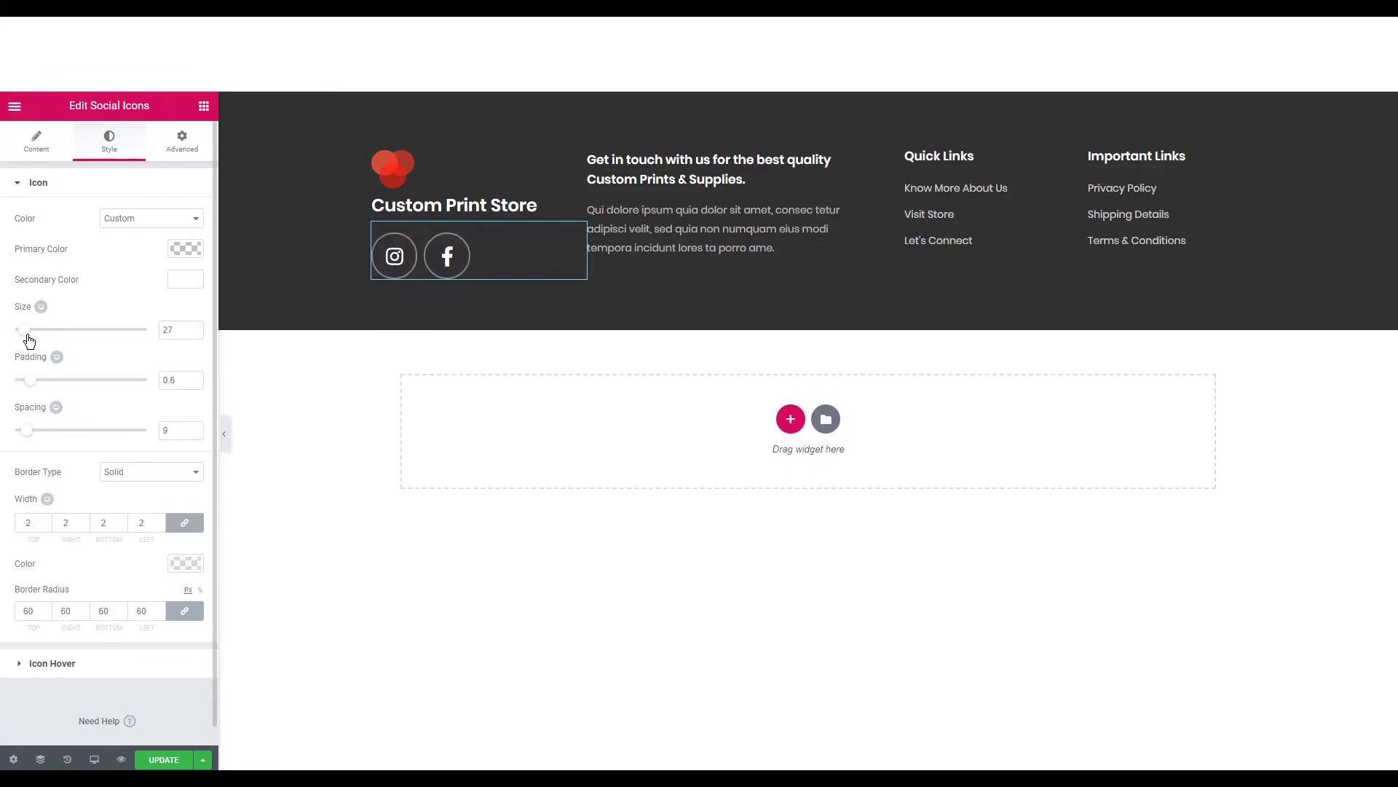
{"action": "double_click", "coordinate": [178, 330]}
{"action": "type", "text": "30"}
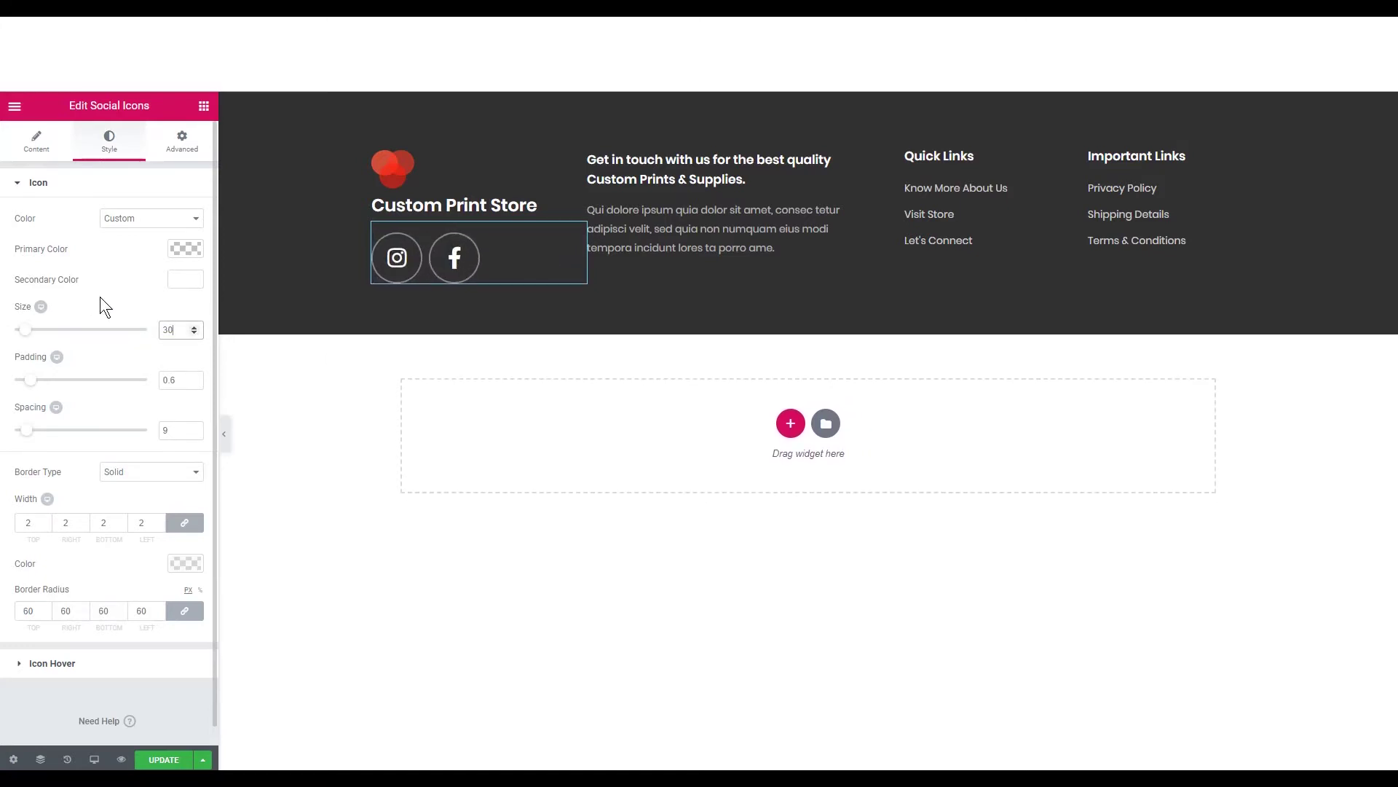
Step: Set the social icons' border type to None, review their hover settings, and update the footer template
{"action": "left_click", "coordinate": [137, 471]}
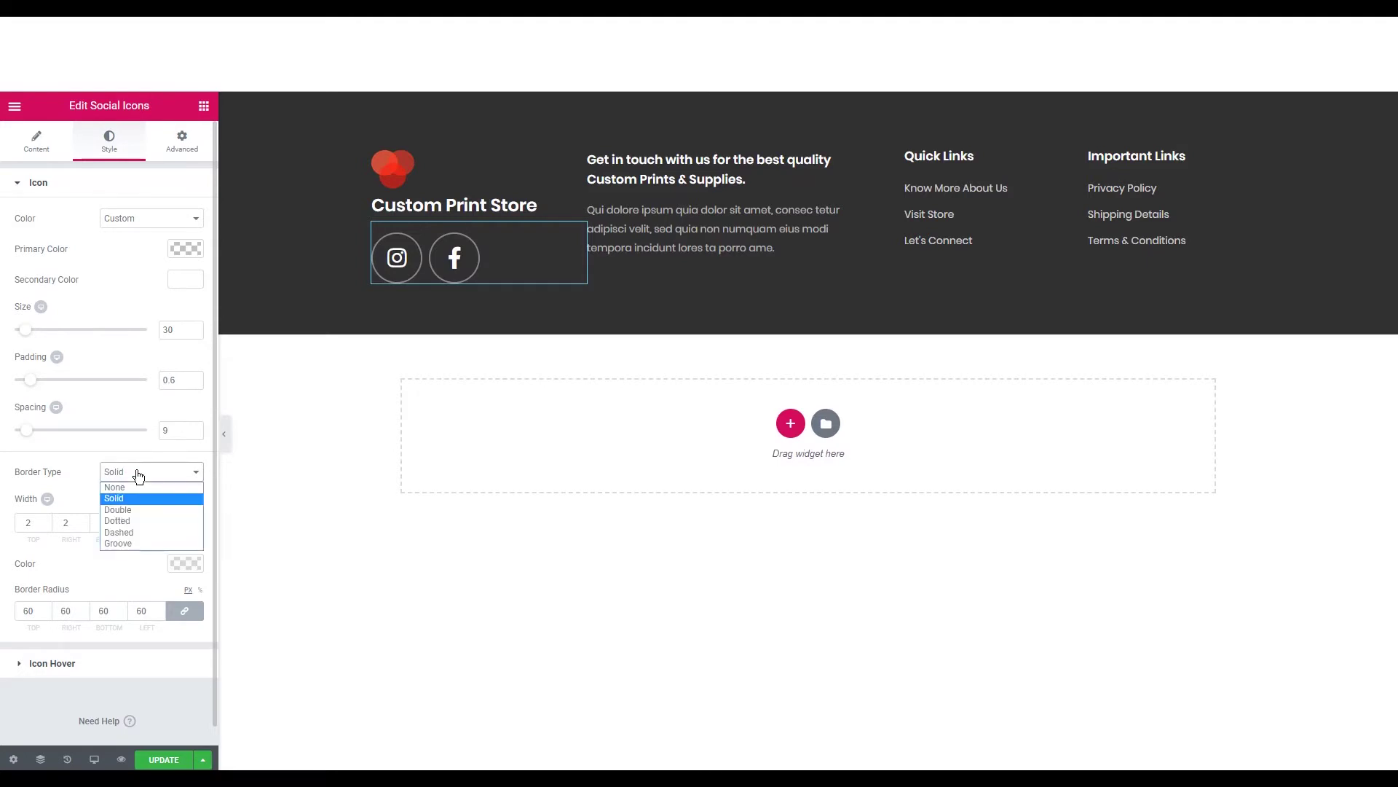
{"action": "left_click", "coordinate": [138, 483]}
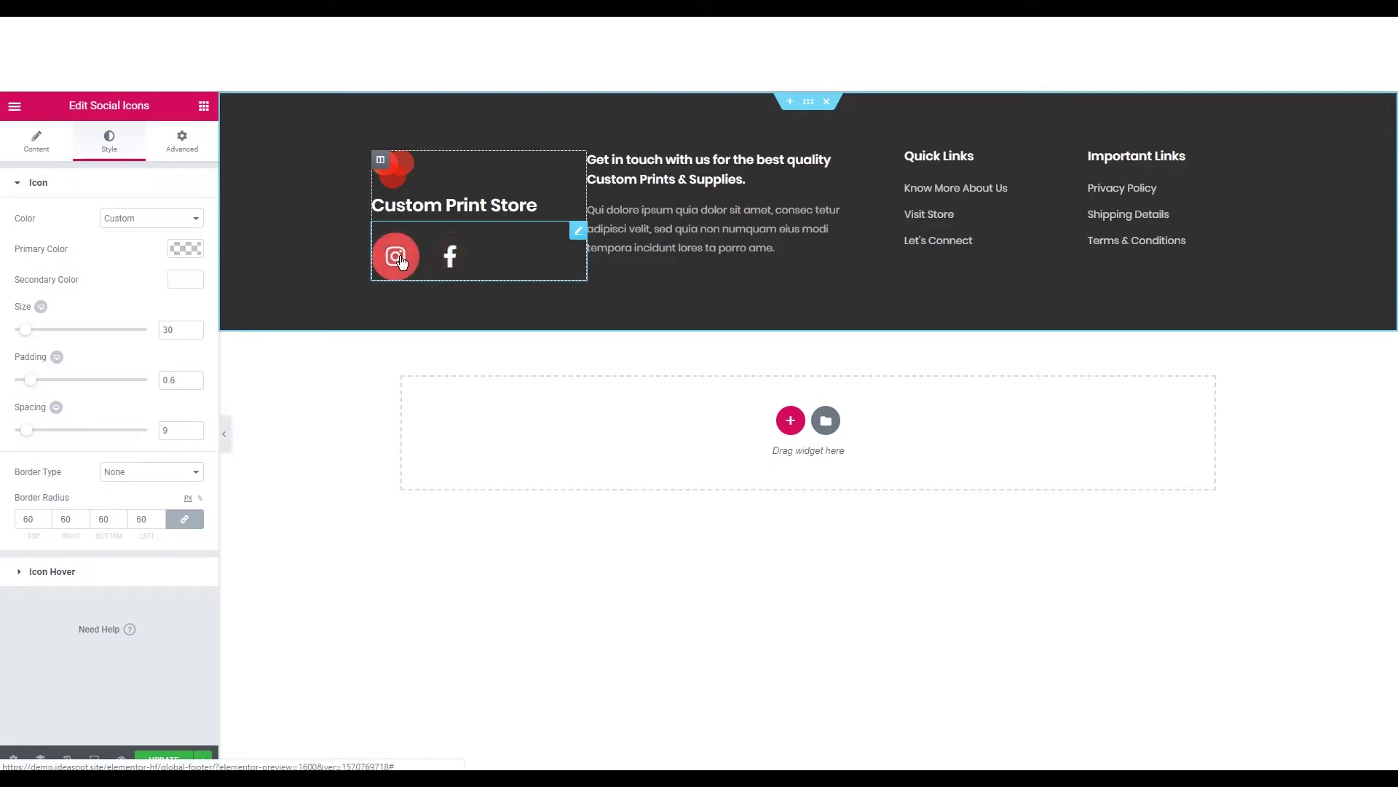
{"action": "left_click", "coordinate": [44, 571]}
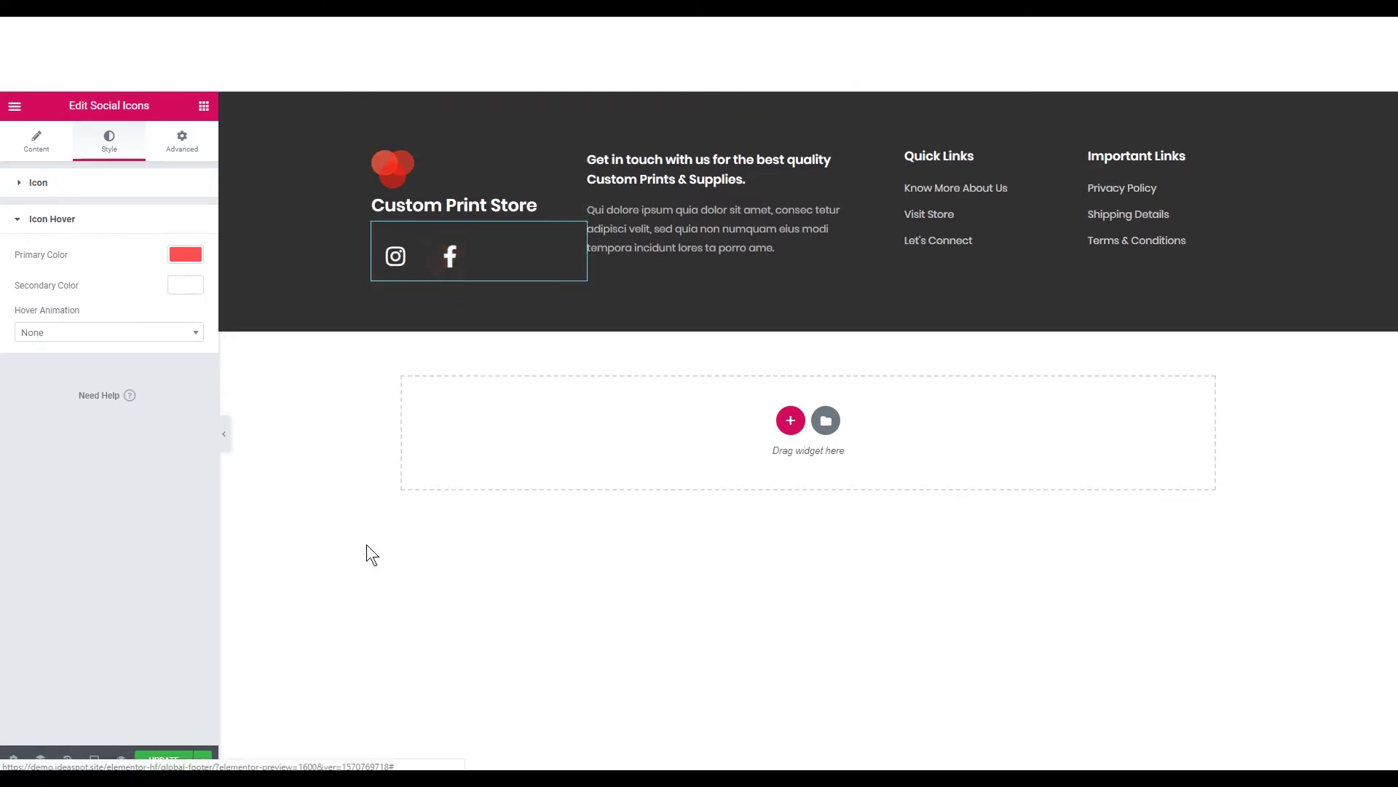
{"action": "left_click", "coordinate": [179, 761]}
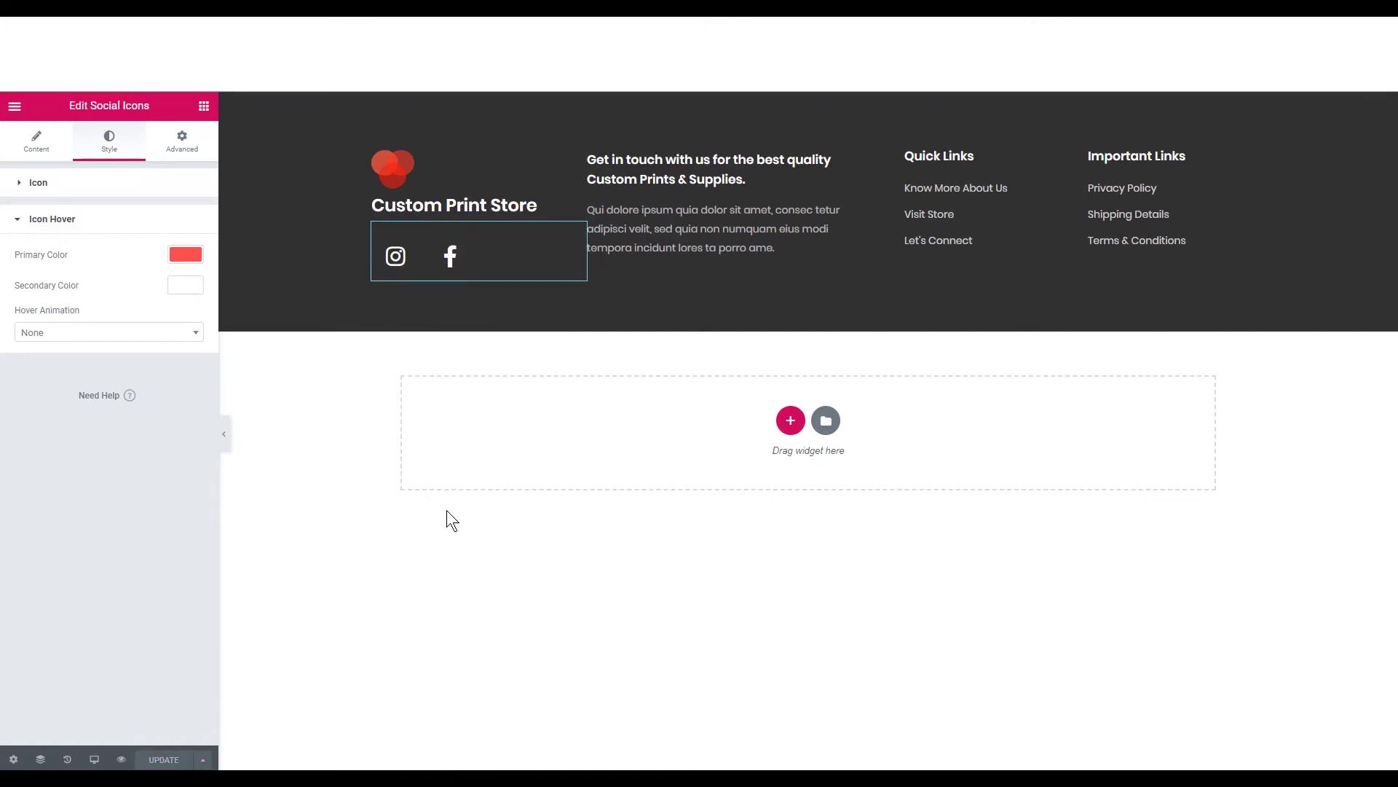
Step: Move the Social Icons widget below the placeholder paragraph in the footer's second column and return to its content settings
{"action": "left_click_drag", "start_coordinate": [467, 262], "coordinate": [564, 242]}
{"action": "left_click", "coordinate": [36, 142]}
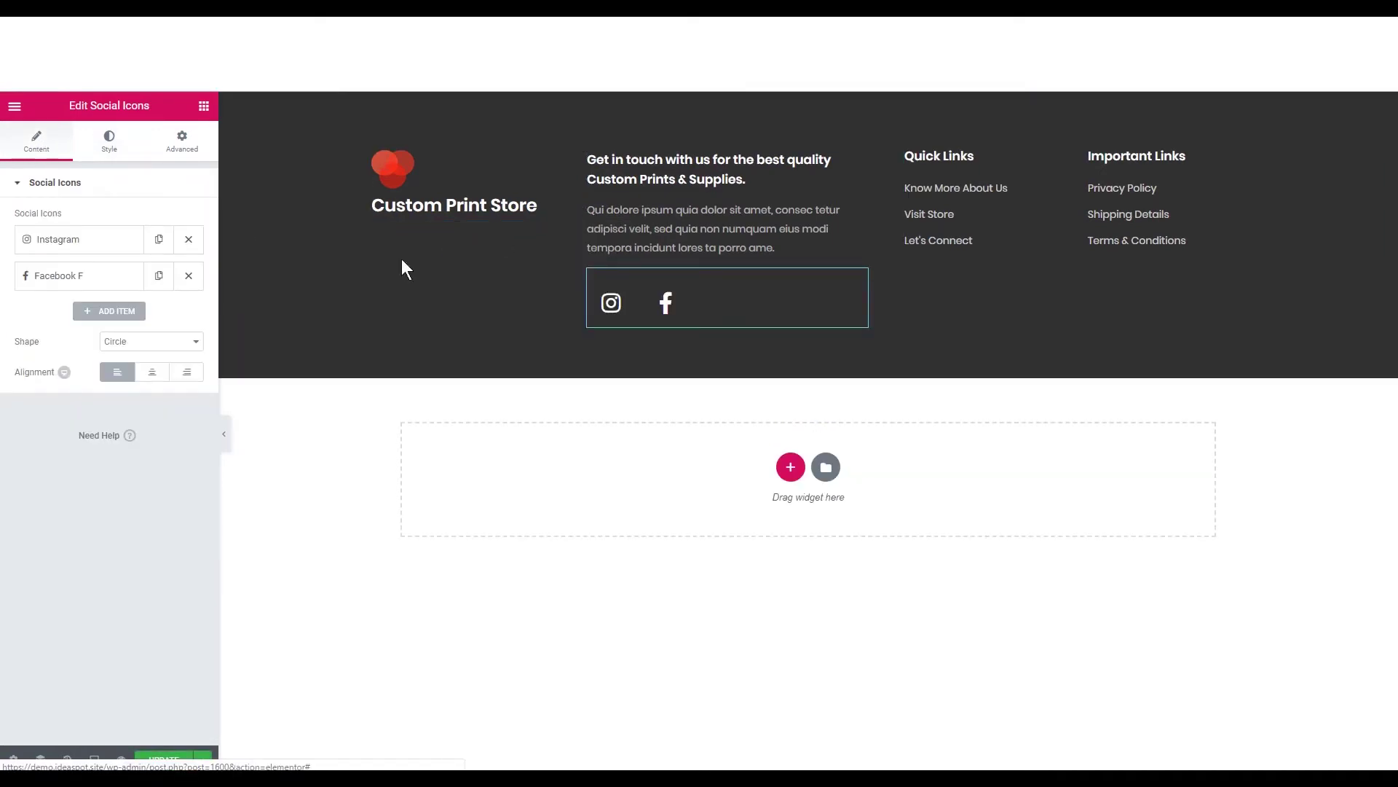
Step: Place the Social Icons widget back below the footer's second-column paragraph and open the link settings of its Instagram and Facebook items
{"action": "key", "text": "ctrl+z"}
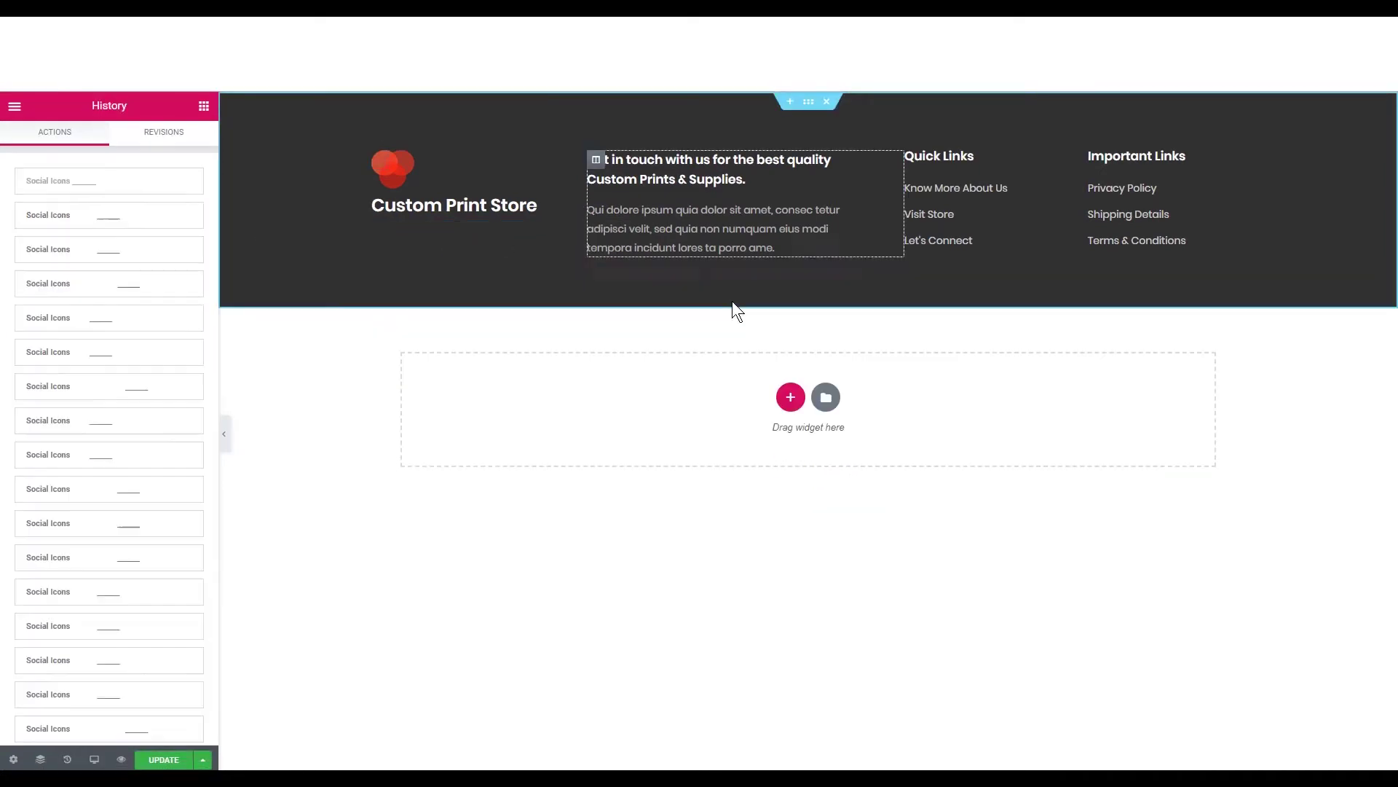
{"action": "left_click_drag", "start_coordinate": [575, 248], "coordinate": [641, 277]}
{"action": "left_click", "coordinate": [85, 253]}
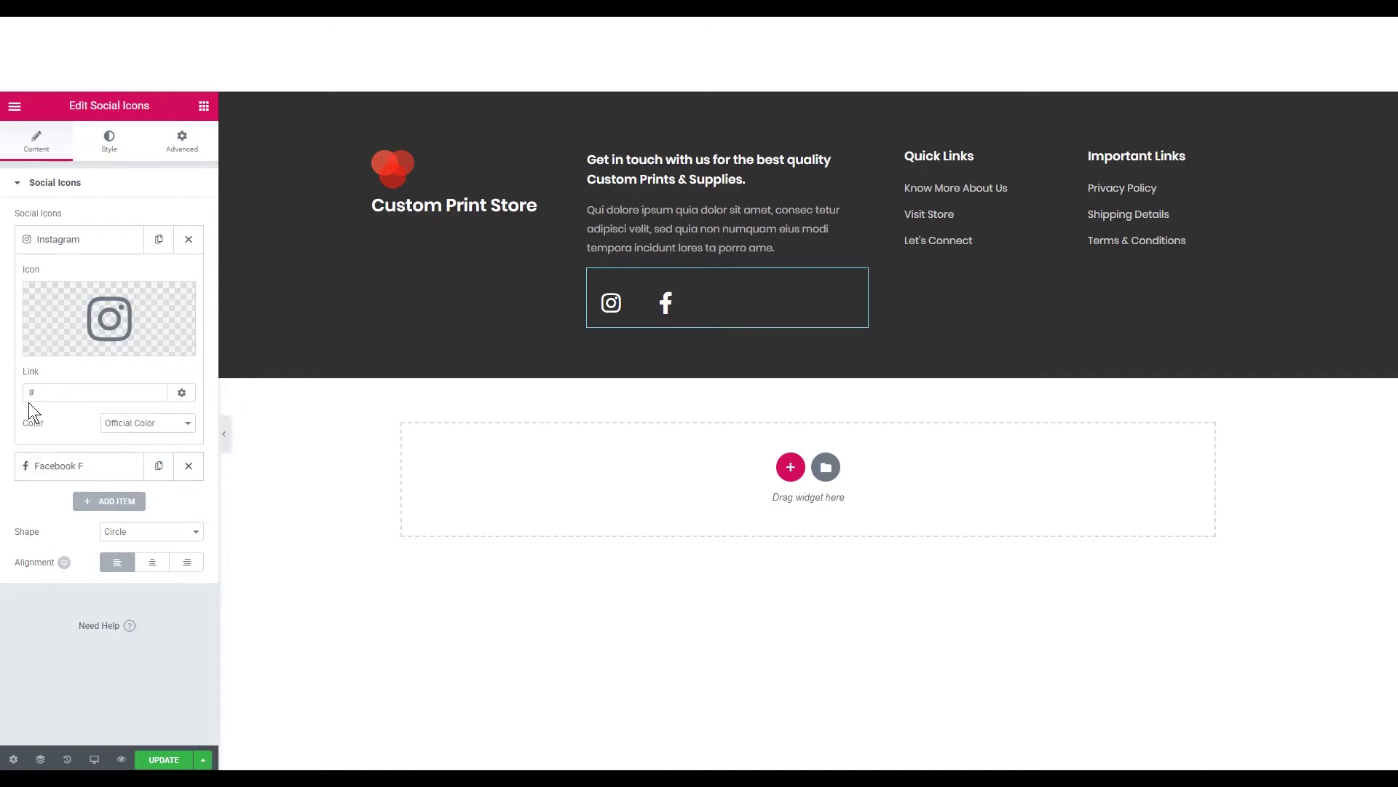
{"action": "left_click_drag", "start_coordinate": [11, 390], "coordinate": [128, 397]}
{"action": "left_click", "coordinate": [73, 470]}
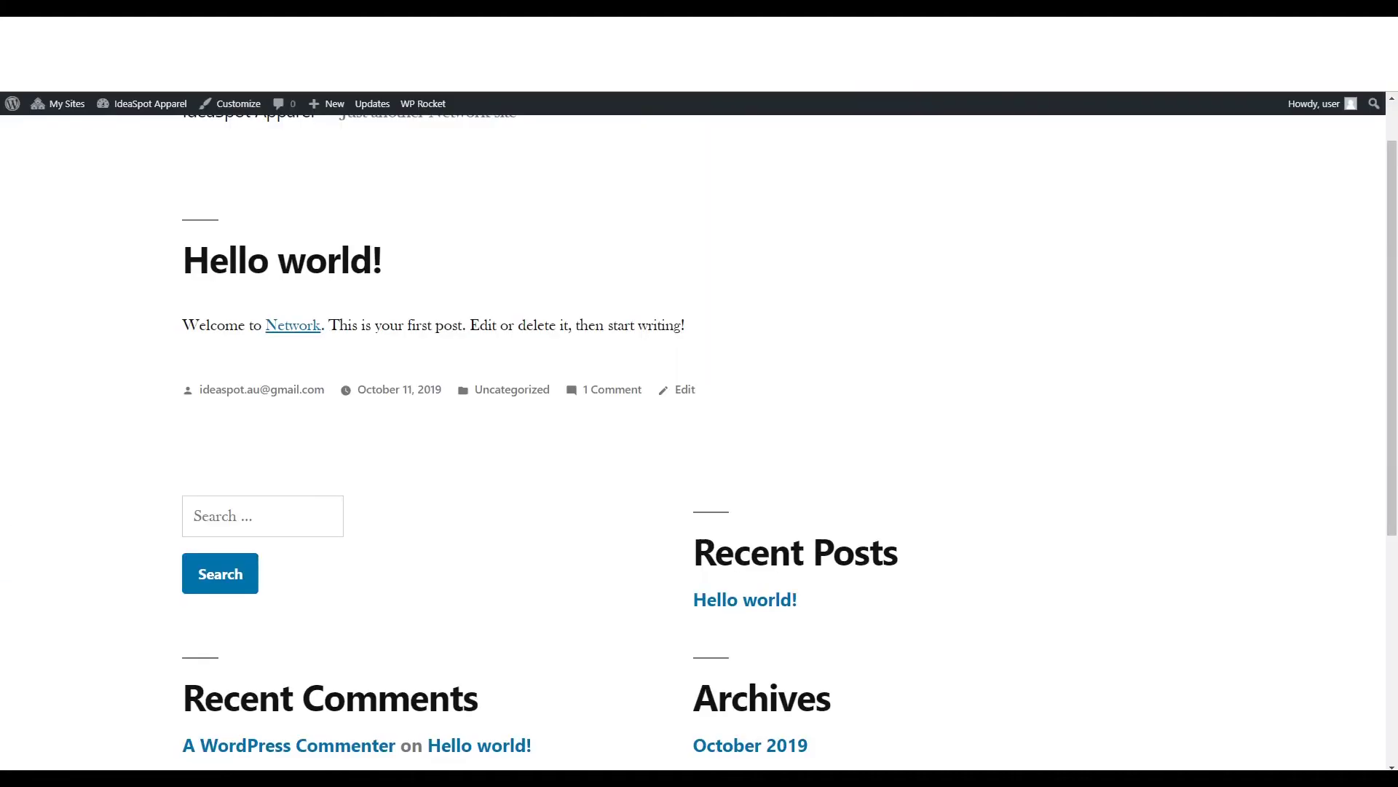
Step: Open the IdeaSpot Apparel home page and look over its sections from the hero banner downward
{"action": "left_click", "coordinate": [67, 103]}
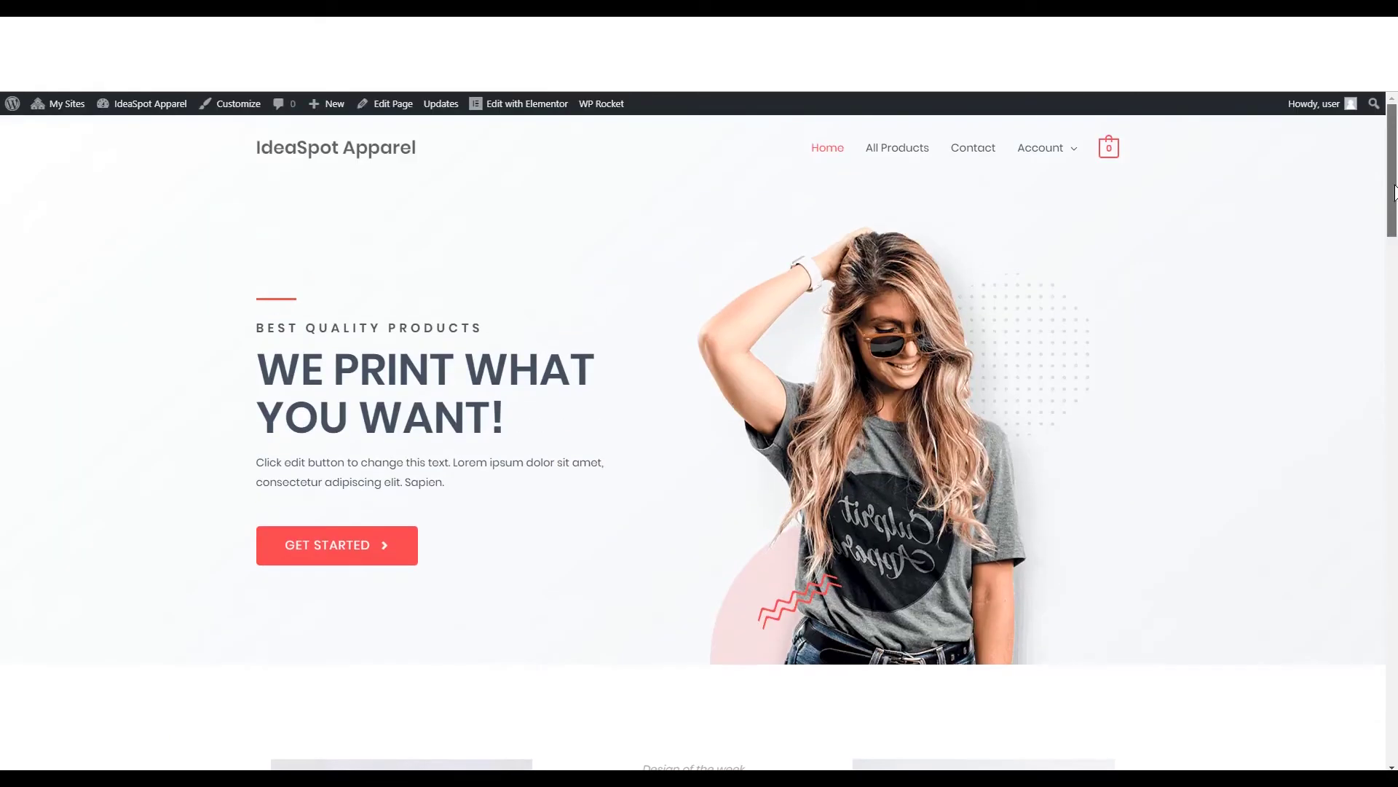
{"action": "left_click", "coordinate": [1394, 318]}
{"action": "left_click_drag", "start_coordinate": [1395, 318], "coordinate": [1394, 213]}
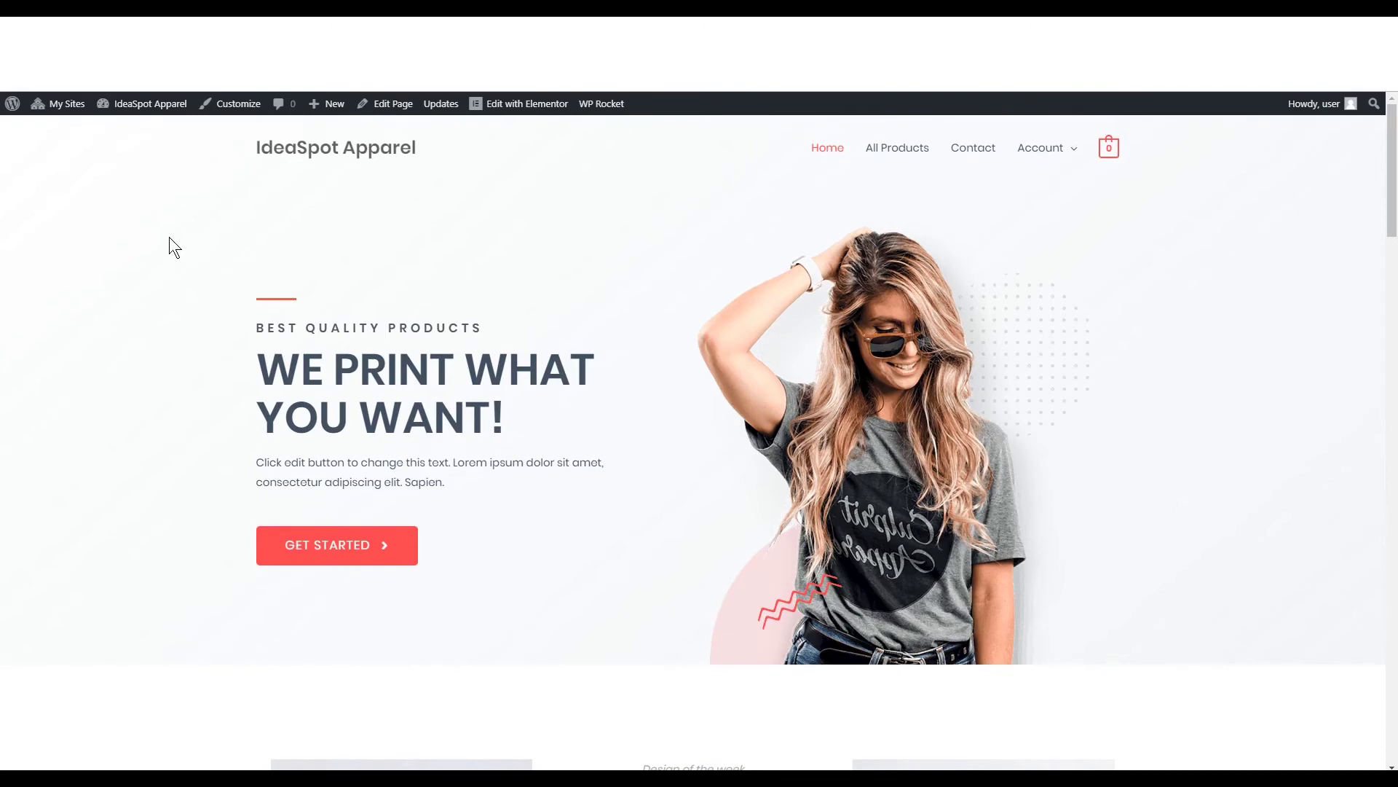
Step: Go to the IdeaSpot Apparel dashboard and open the WooCommerce orders page
{"action": "mouse_move", "coordinate": [135, 105]}
{"action": "left_click", "coordinate": [124, 131]}
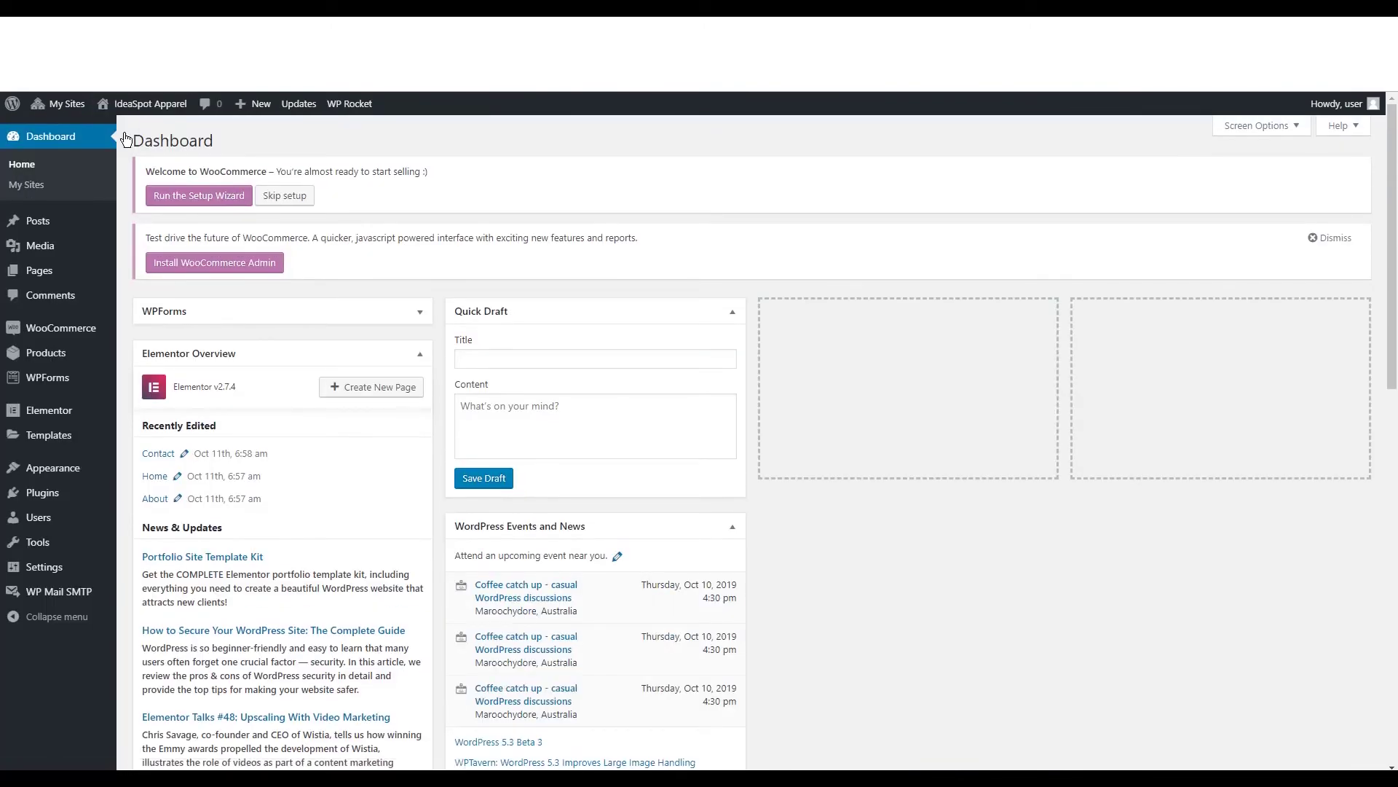
{"action": "mouse_move", "coordinate": [70, 328]}
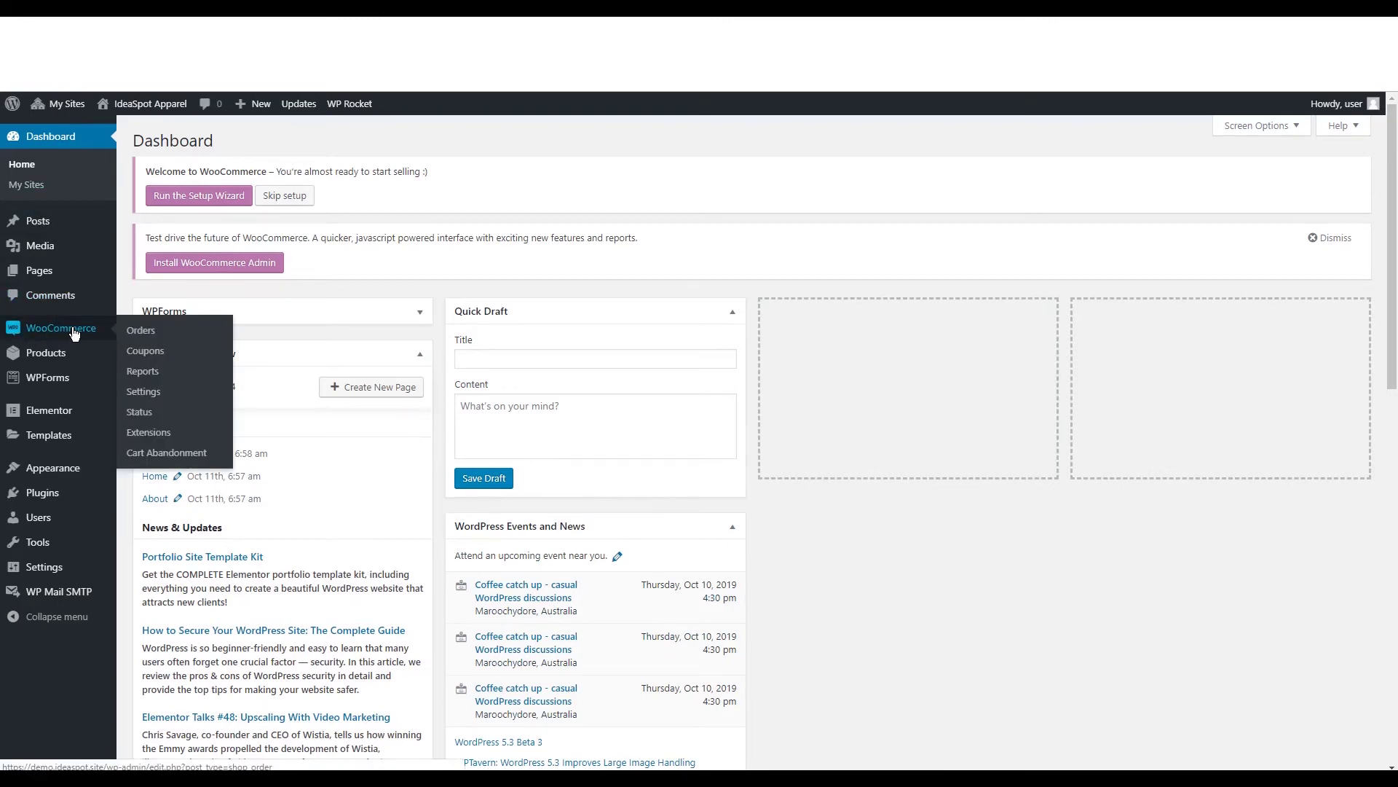
{"action": "left_click", "coordinate": [74, 333]}
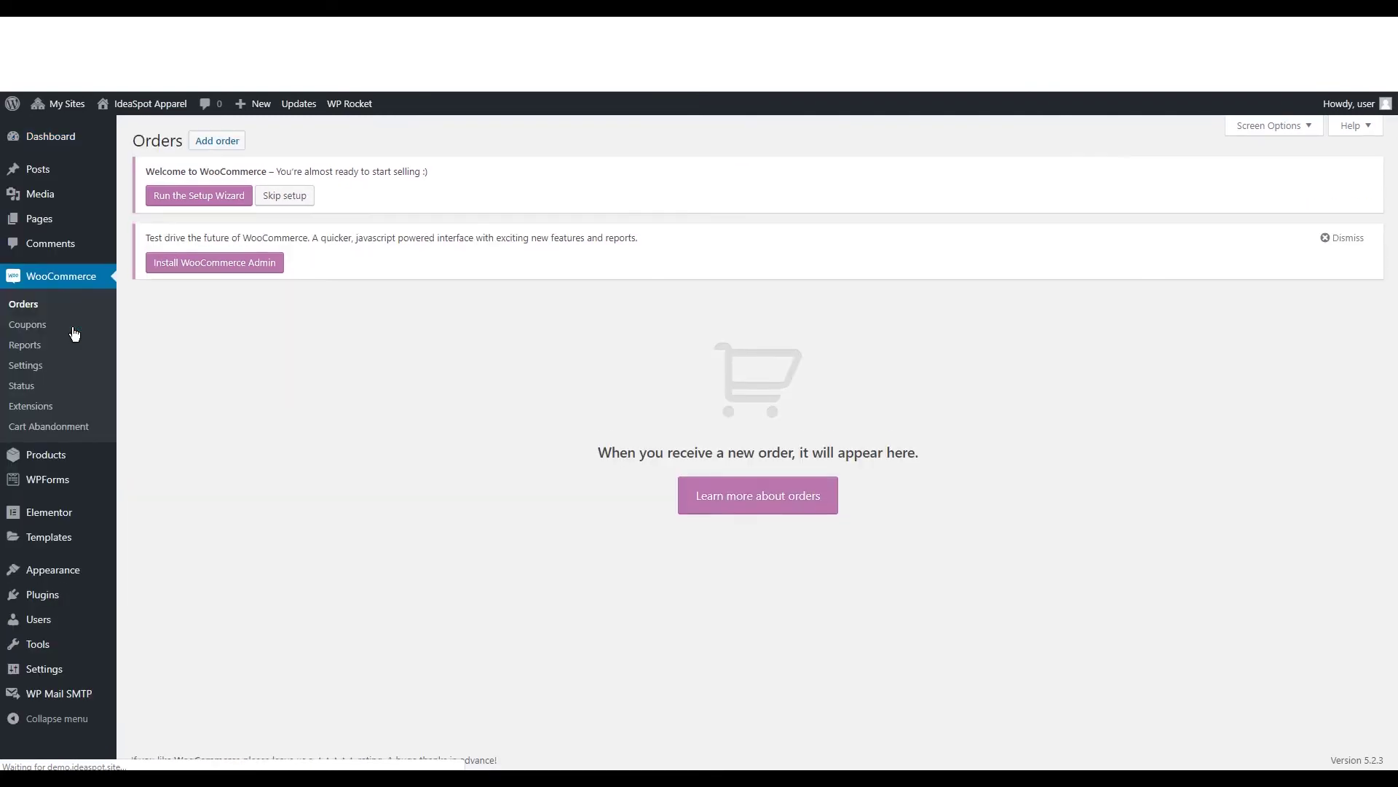
Step: Look through the shop's product list and view the store page of the Father's Day Coffee Mug
{"action": "left_click", "coordinate": [48, 457]}
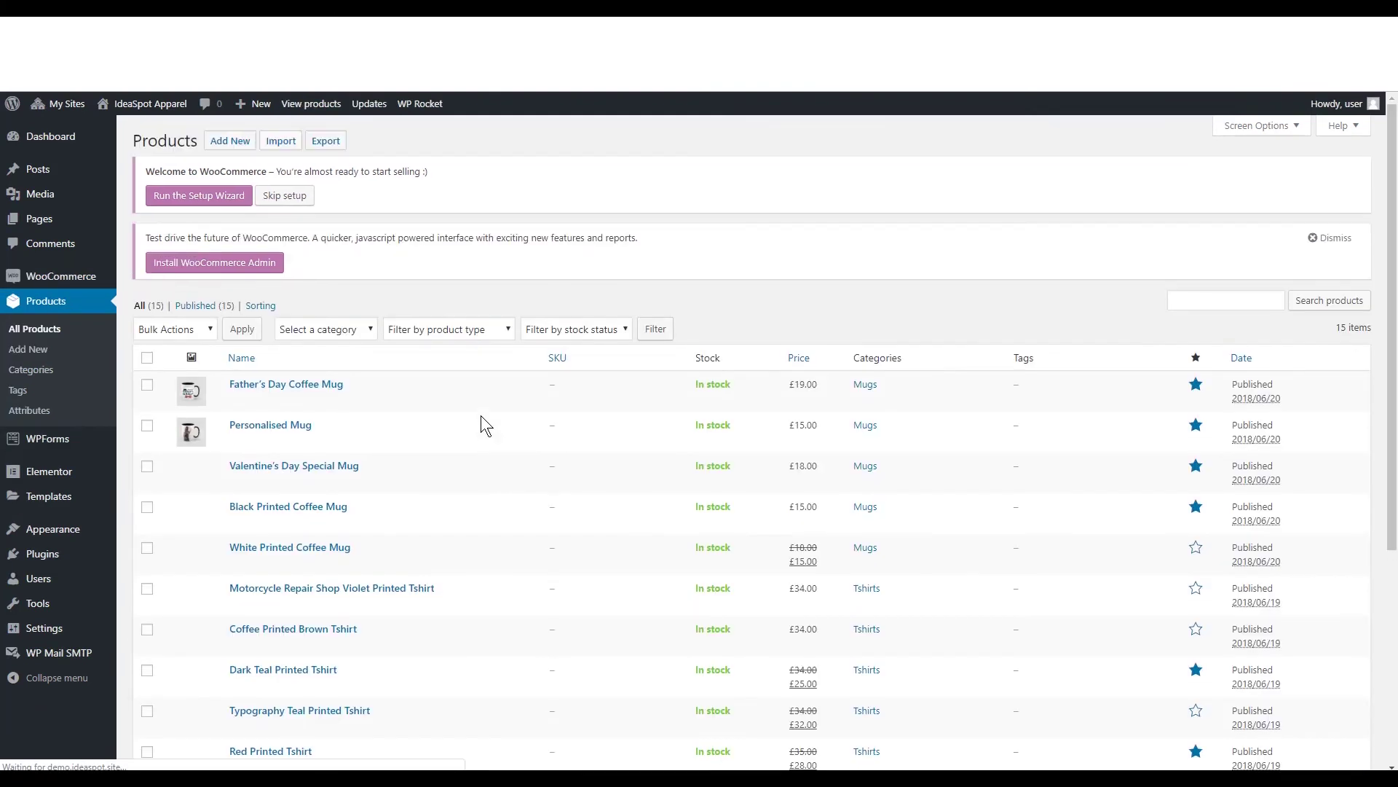
{"action": "scroll", "coordinate": [480, 417], "scroll_direction": "down", "scroll_amount": 3}
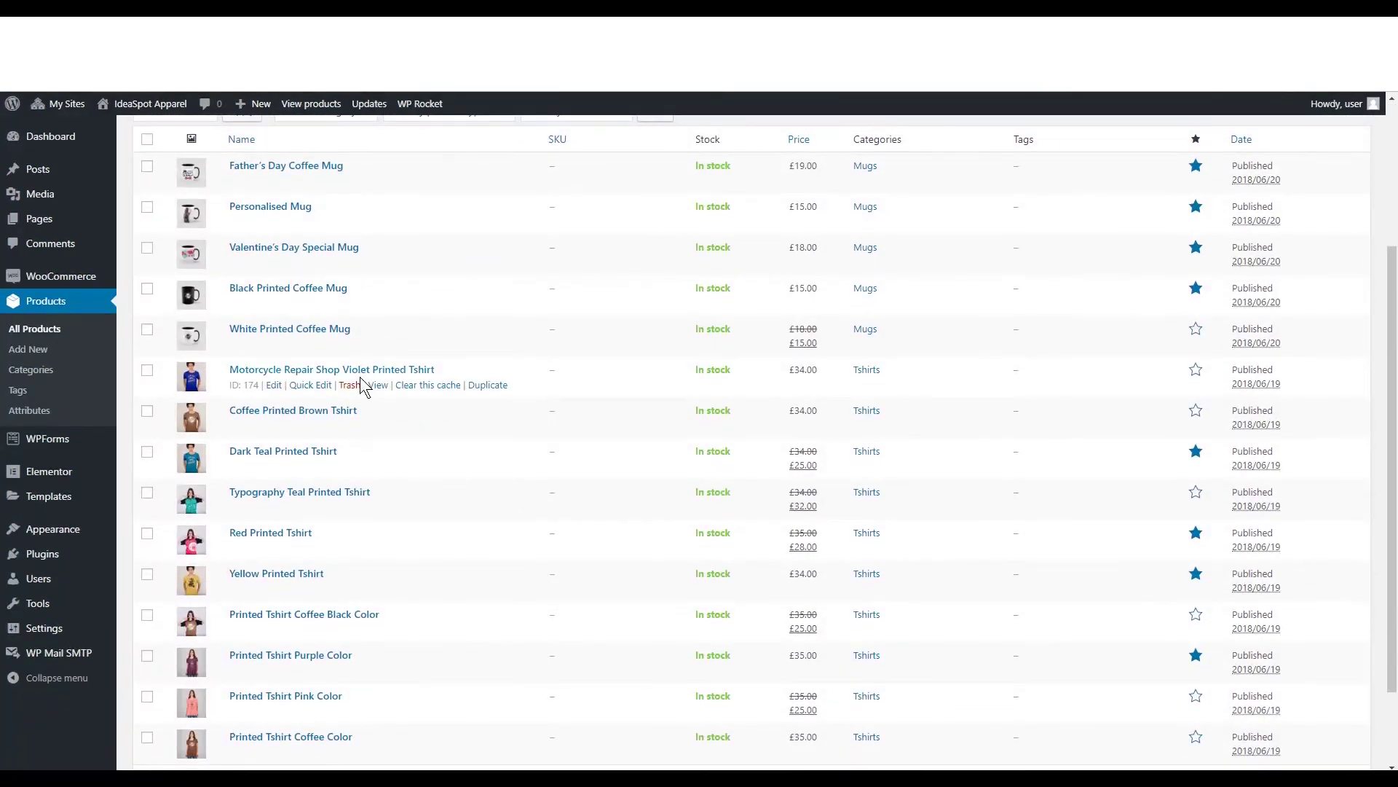
{"action": "scroll", "coordinate": [253, 250], "scroll_direction": "up", "scroll_amount": 3}
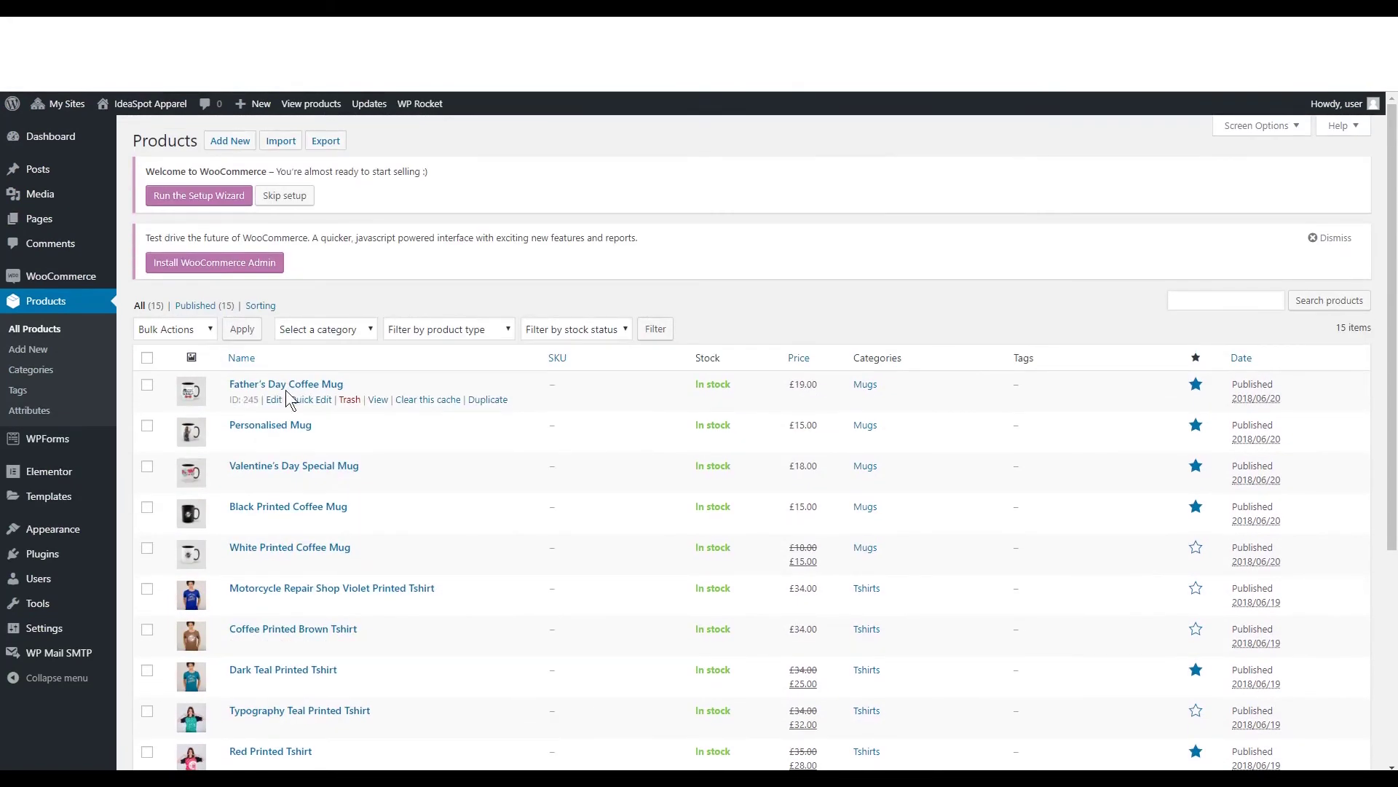
{"action": "right_click", "coordinate": [376, 402]}
{"action": "key", "text": "Escape"}
{"action": "left_click", "coordinate": [376, 400]}
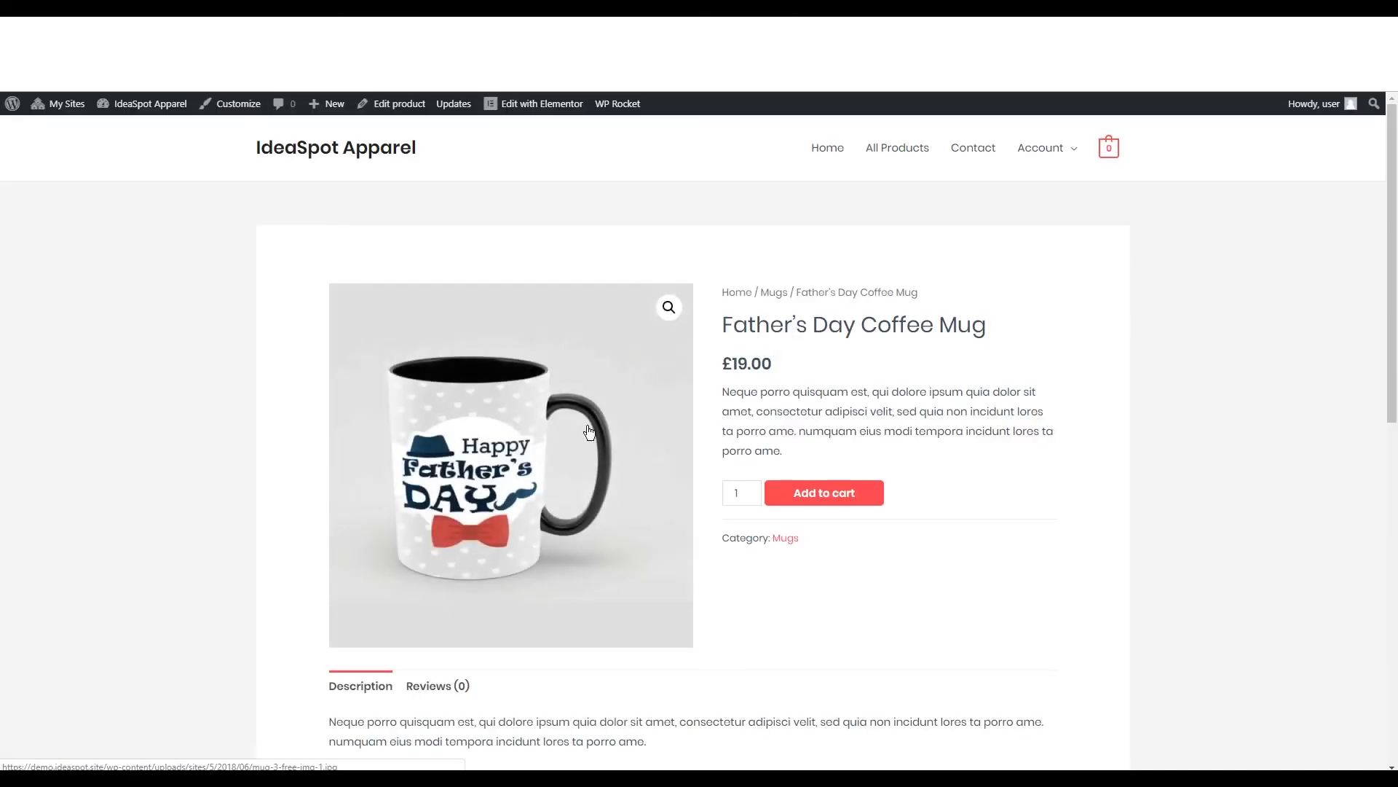
Step: Review the Father's Day Coffee Mug page with its related products, add one mug to the cart and open the cart
{"action": "scroll", "coordinate": [878, 397], "scroll_direction": "down", "scroll_amount": 5}
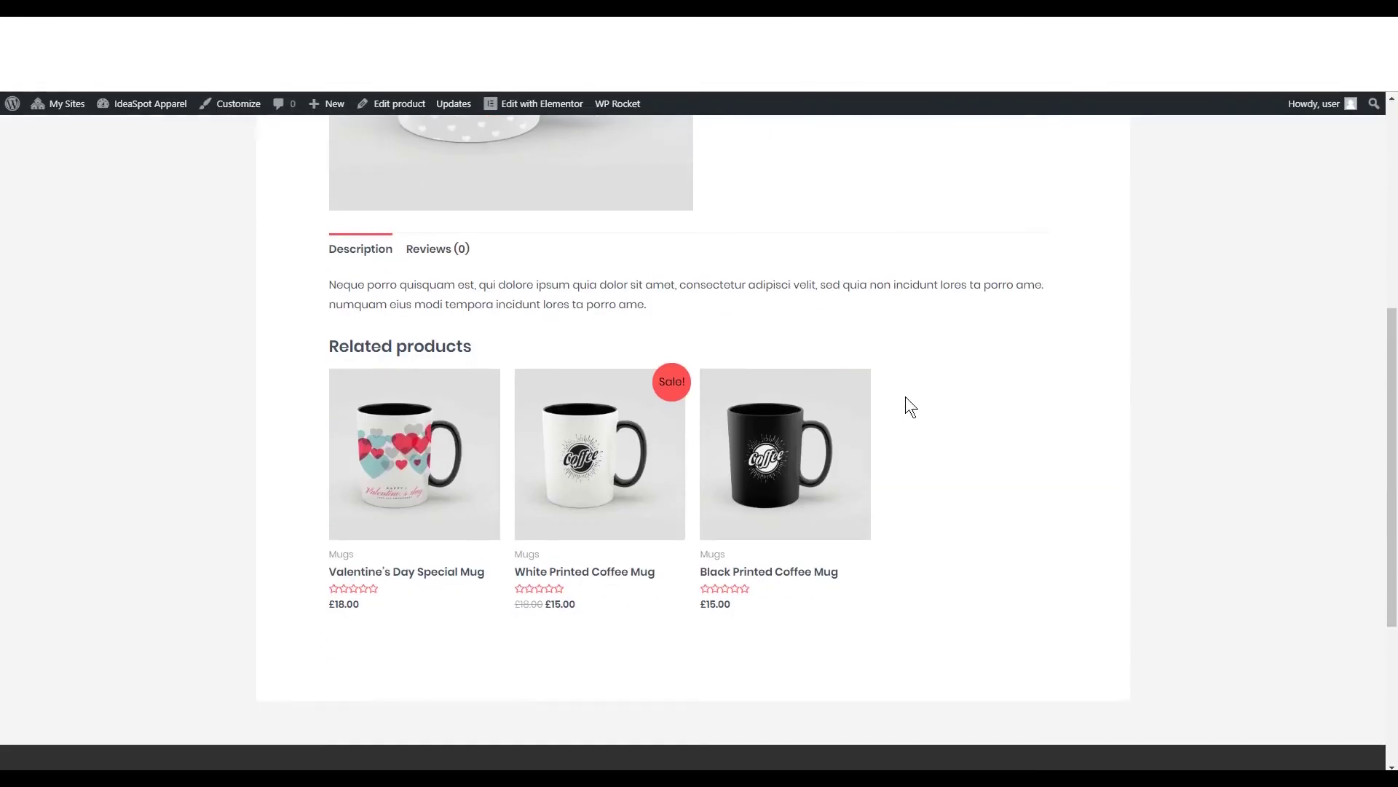
{"action": "scroll", "coordinate": [881, 379], "scroll_direction": "up", "scroll_amount": 5}
{"action": "left_click", "coordinate": [796, 497]}
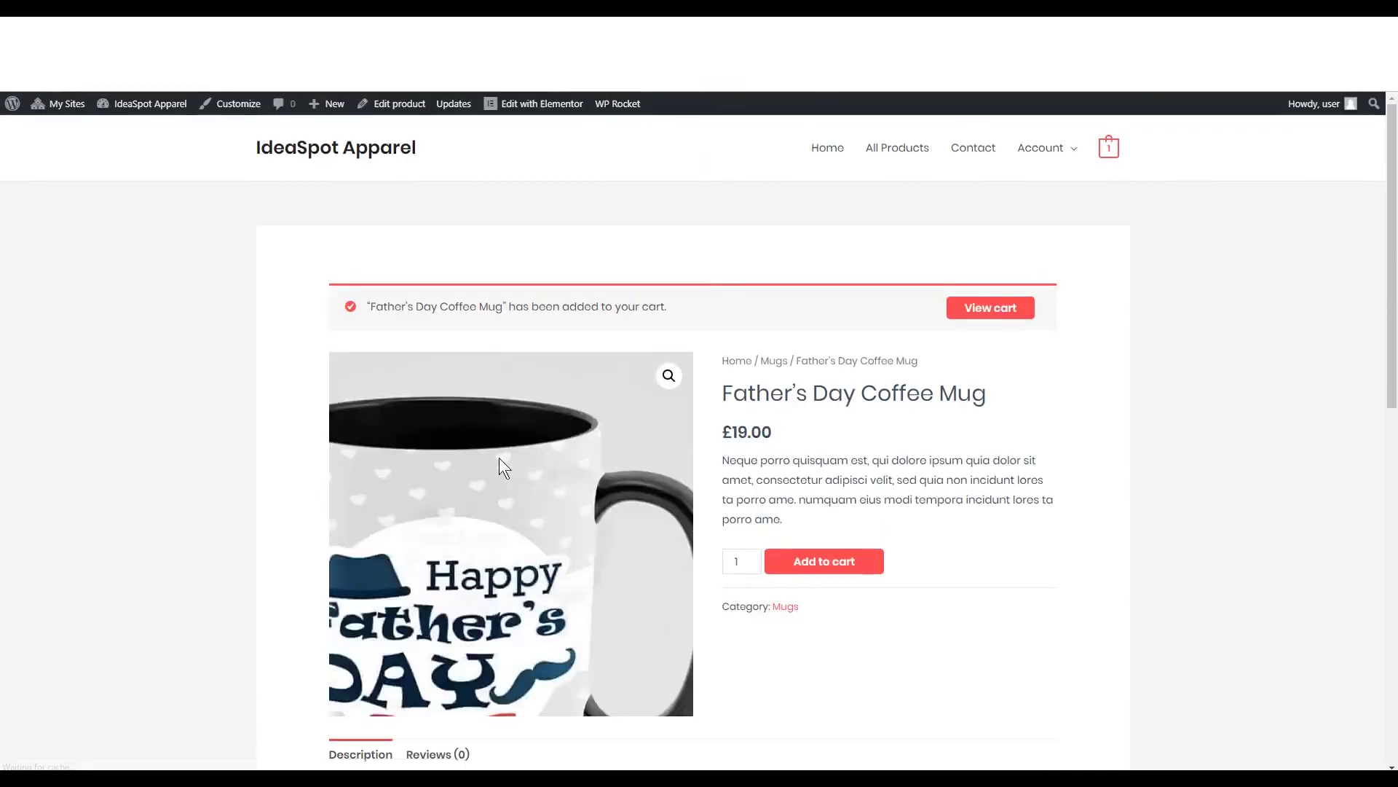
{"action": "left_click", "coordinate": [1107, 150]}
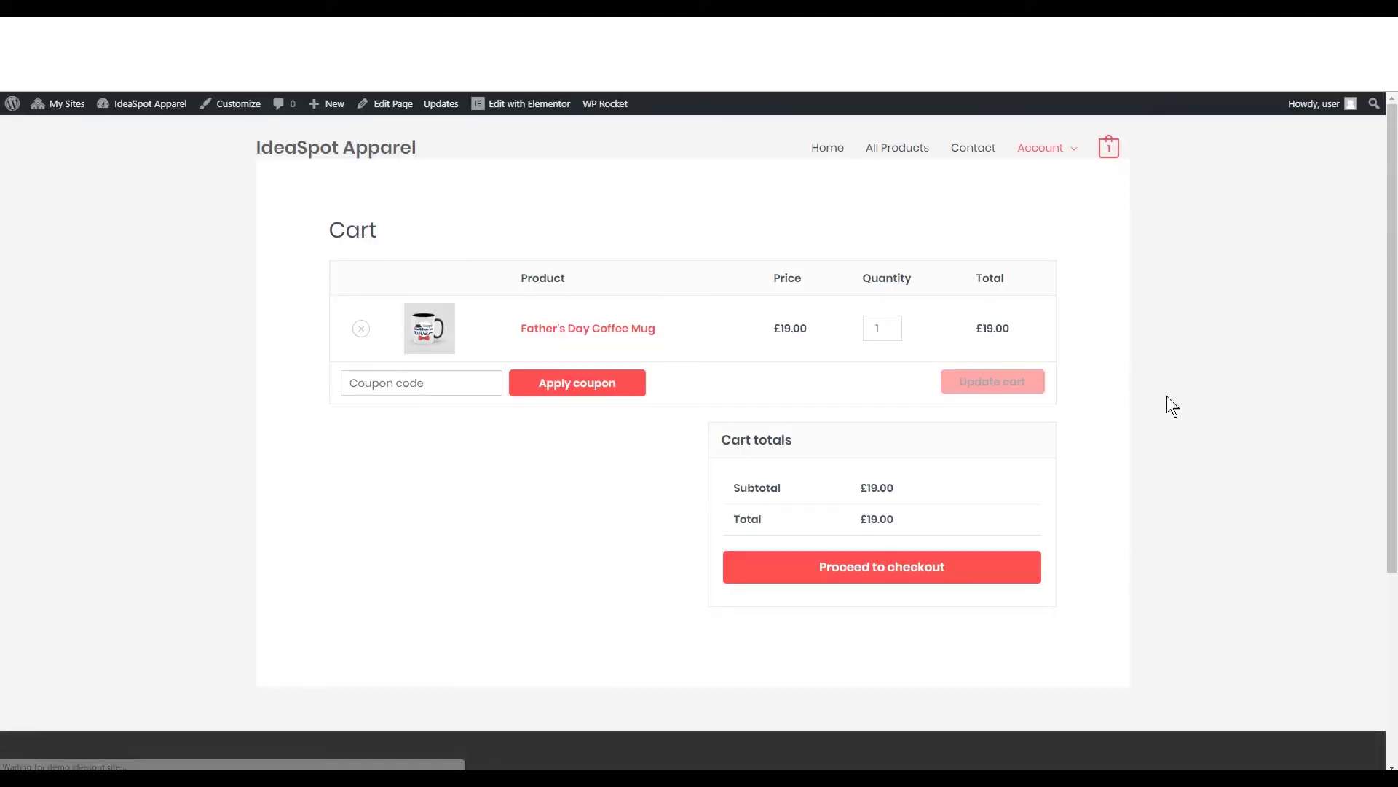
Step: Proceed to checkout and examine the billing details form, order summary and payment section
{"action": "left_click", "coordinate": [846, 566]}
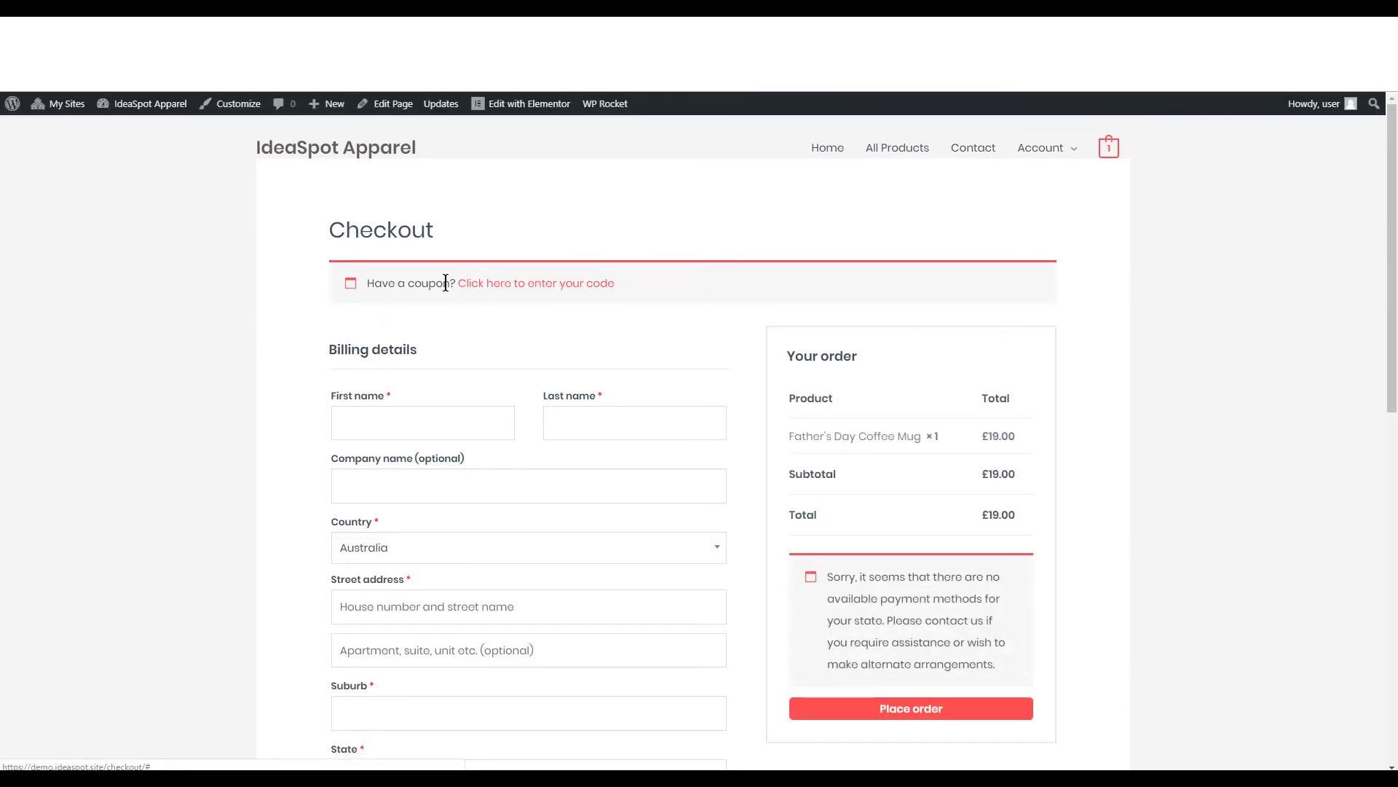
{"action": "scroll", "coordinate": [433, 286], "scroll_direction": "down", "scroll_amount": 1}
{"action": "scroll", "coordinate": [433, 286], "scroll_direction": "down", "scroll_amount": 2}
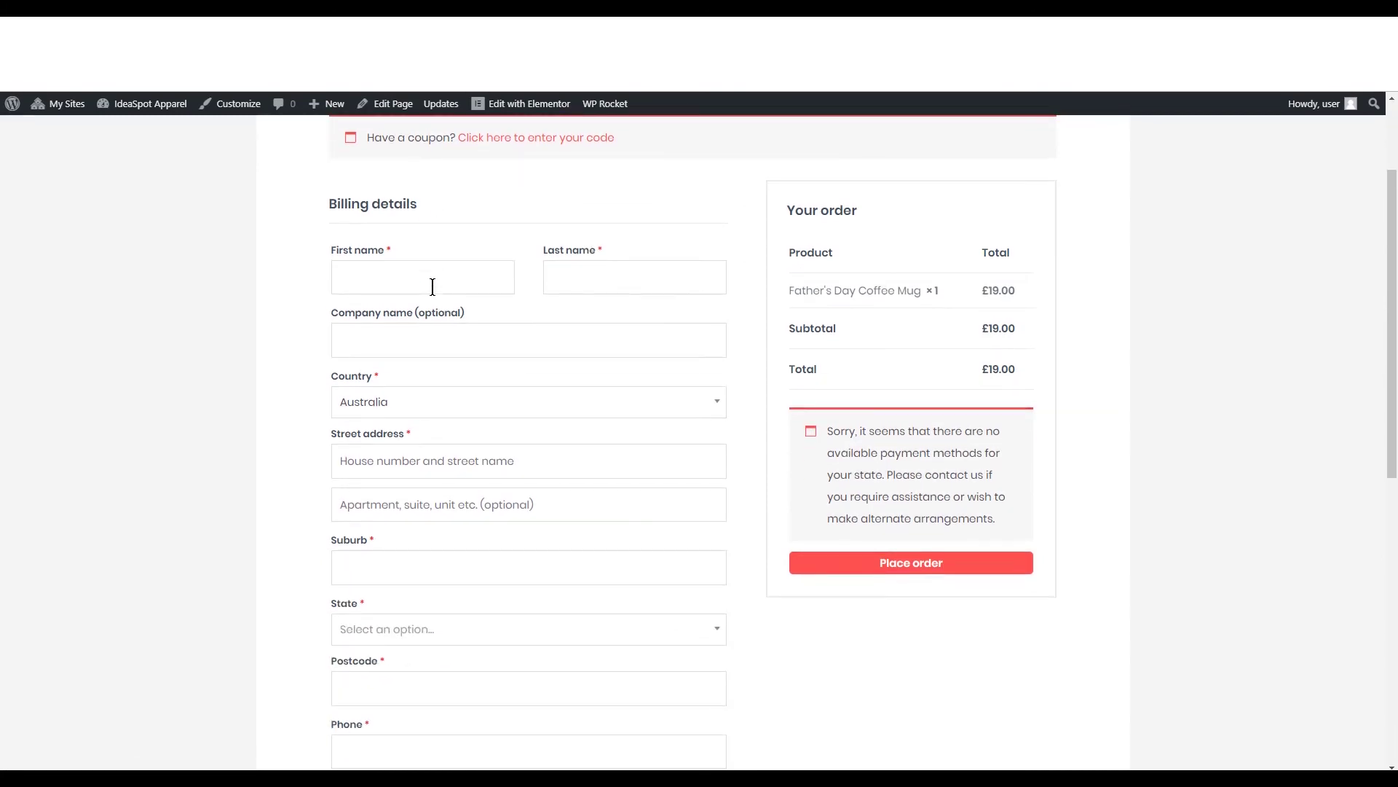
{"action": "scroll", "coordinate": [543, 275], "scroll_direction": "down", "scroll_amount": 4}
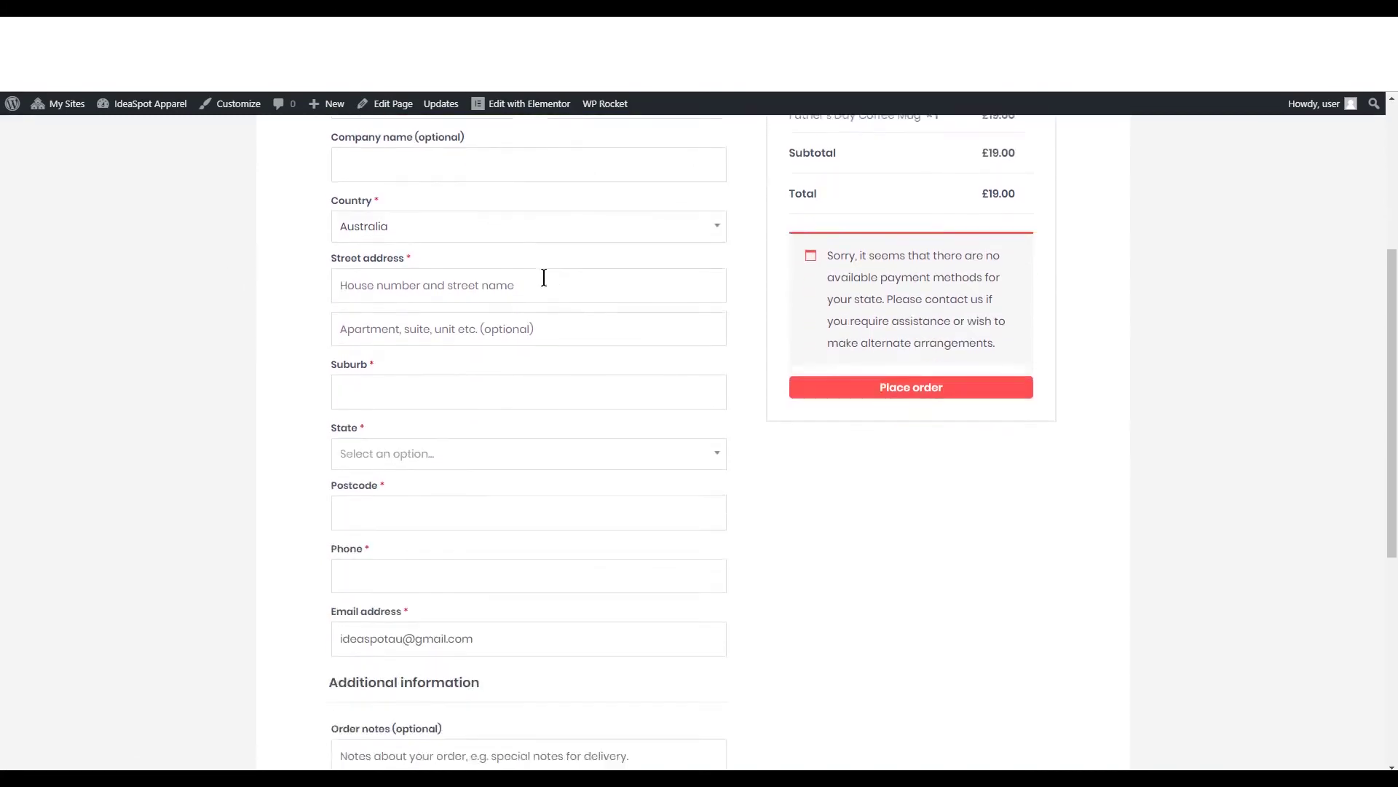
{"action": "scroll", "coordinate": [502, 415], "scroll_direction": "up", "scroll_amount": 4}
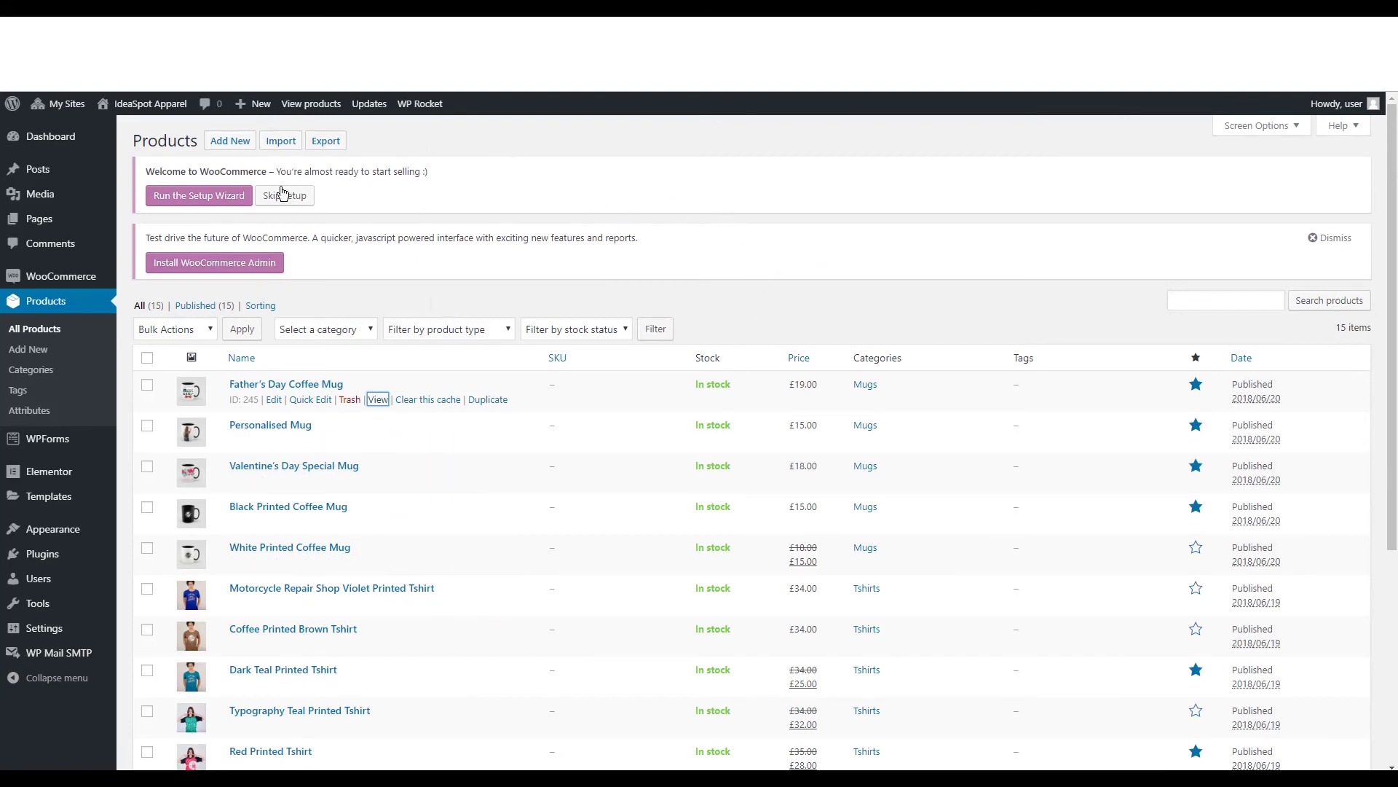
Step: Start the WooCommerce setup wizard from the products page
{"action": "left_click", "coordinate": [157, 201]}
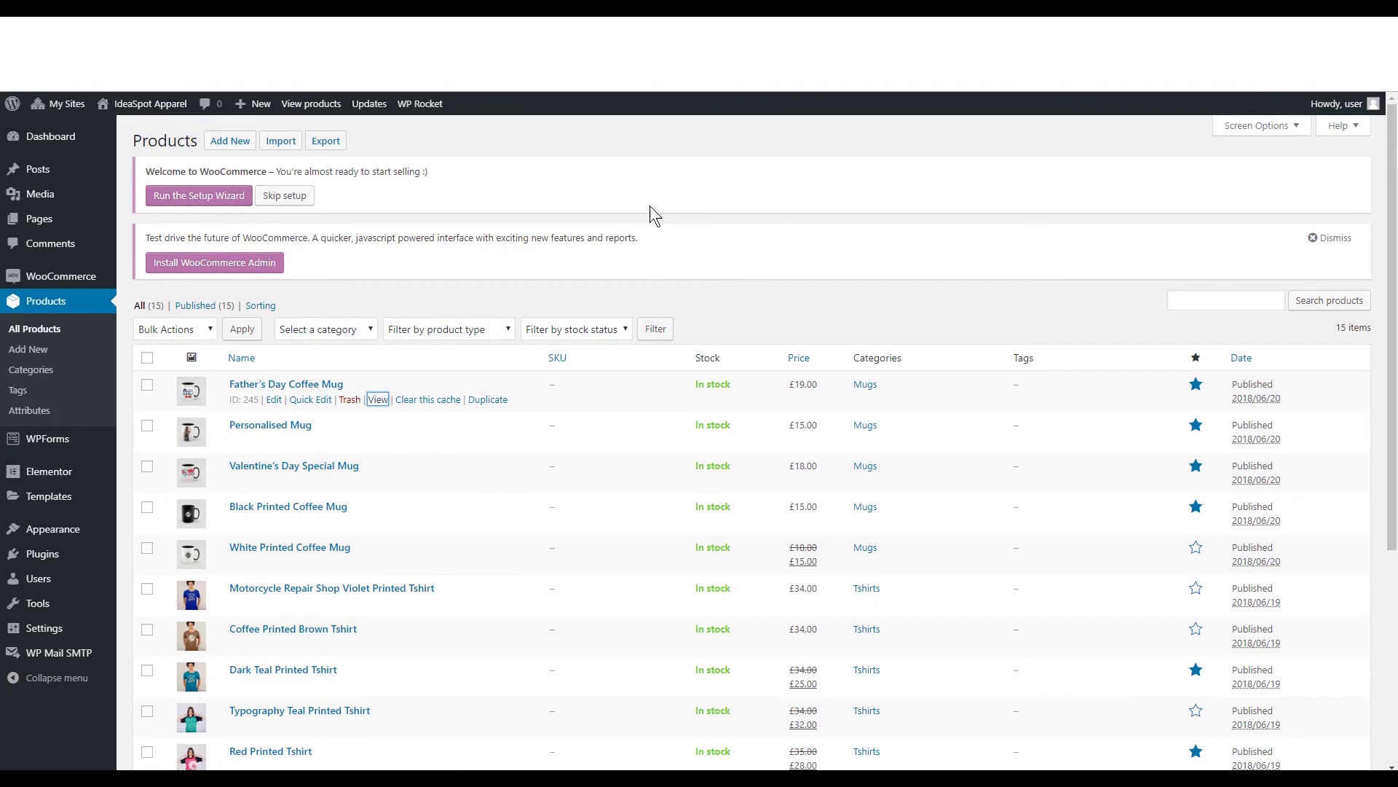